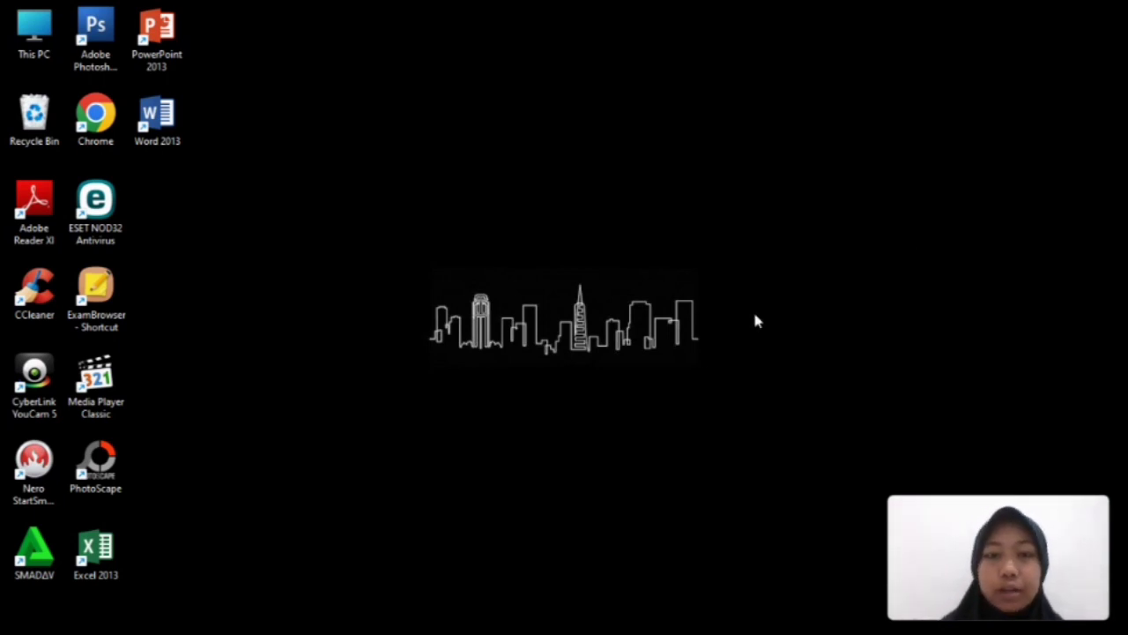
Step: Open the Start menu's All apps list and expand the Microsoft Office 2013 folder
{"action": "mouse_move", "coordinate": [441, 628]}
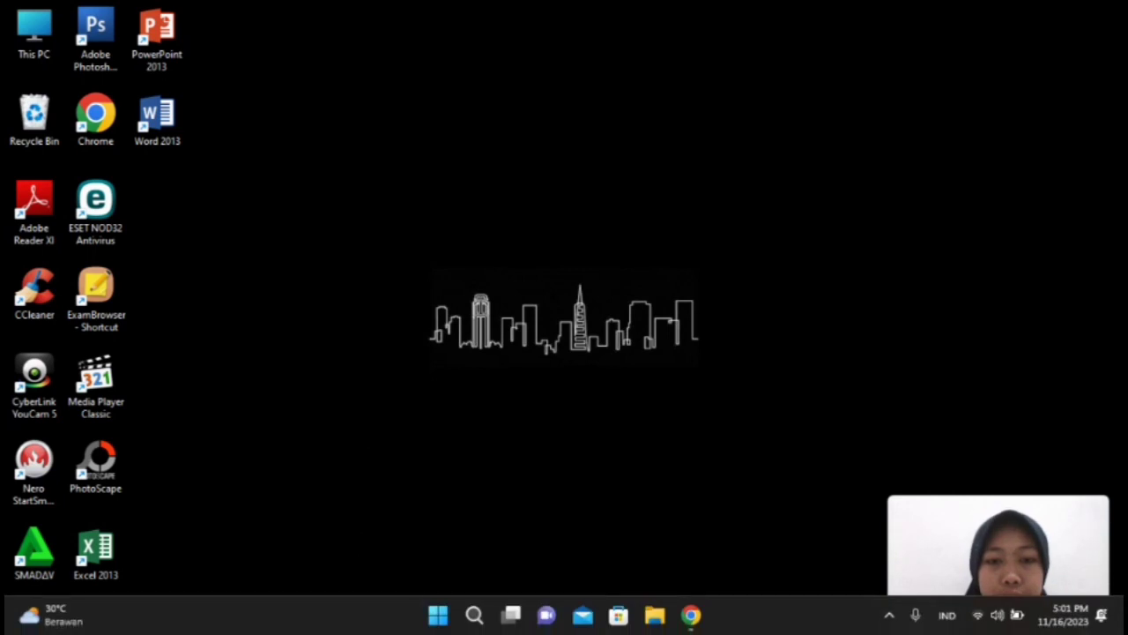
{"action": "left_click", "coordinate": [441, 617]}
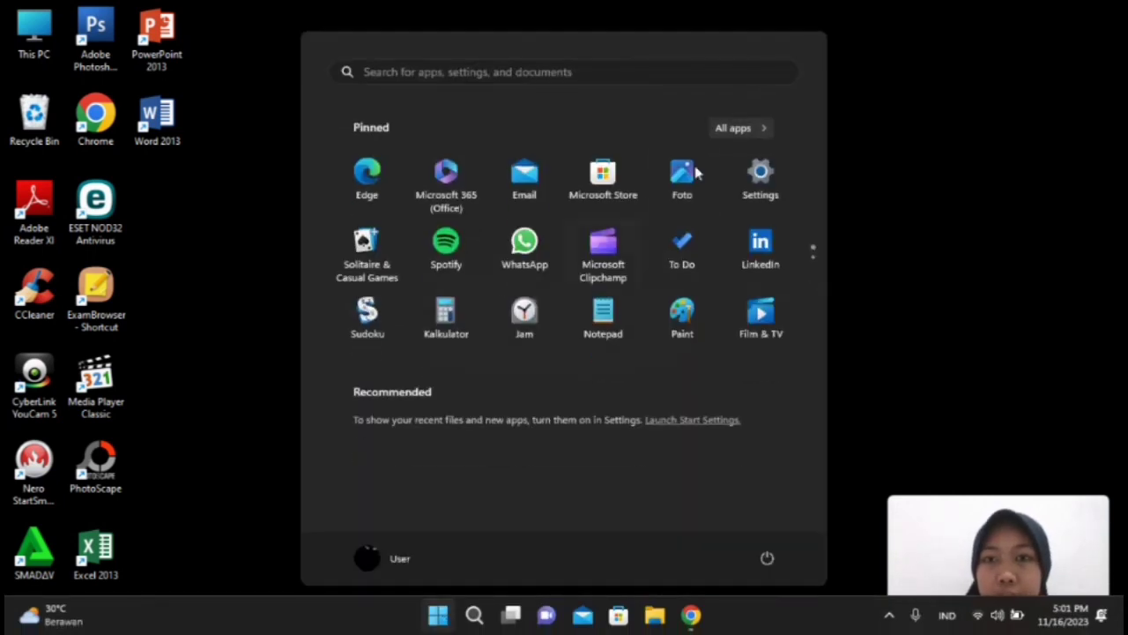
{"action": "left_click", "coordinate": [737, 128]}
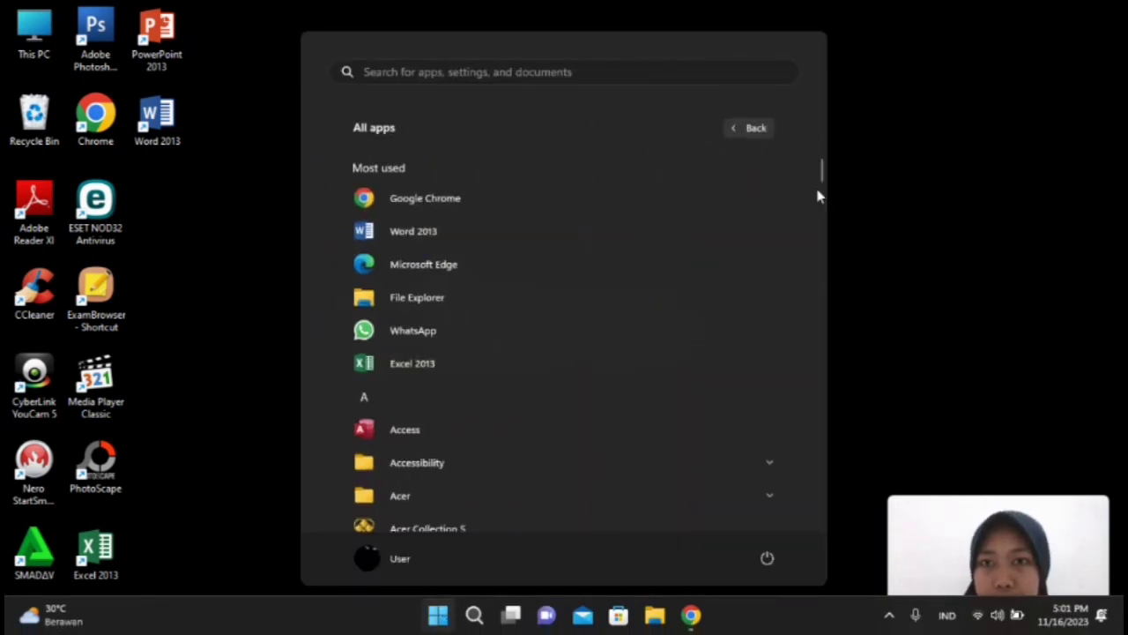
{"action": "scroll", "coordinate": [820, 199], "scroll_direction": "down", "scroll_amount": 3}
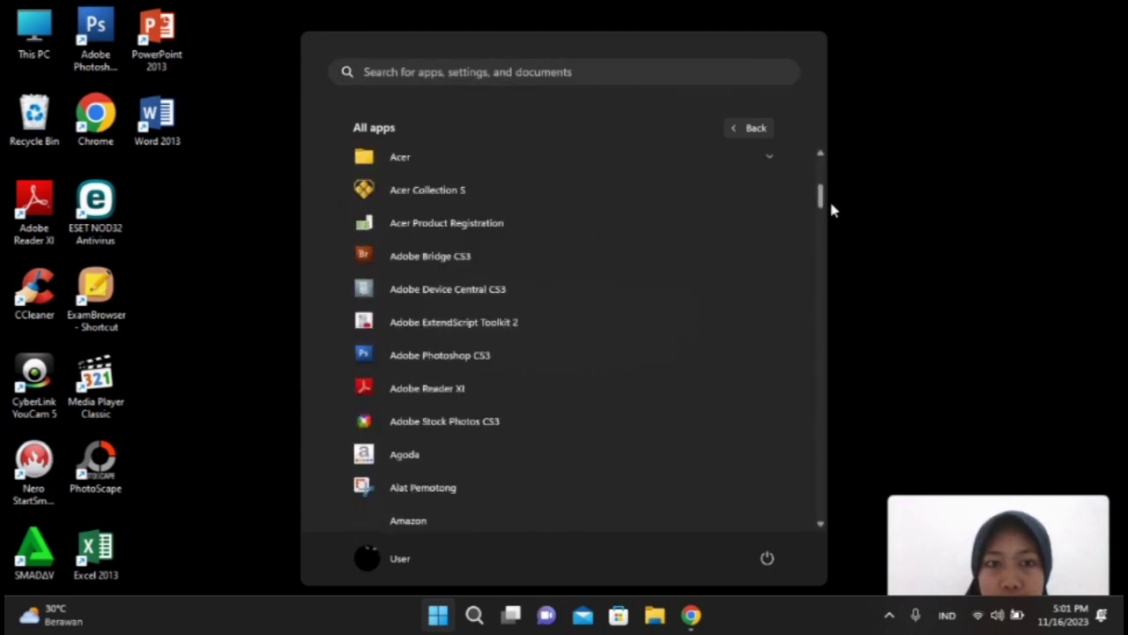
{"action": "left_click_drag", "start_coordinate": [833, 210], "coordinate": [849, 282]}
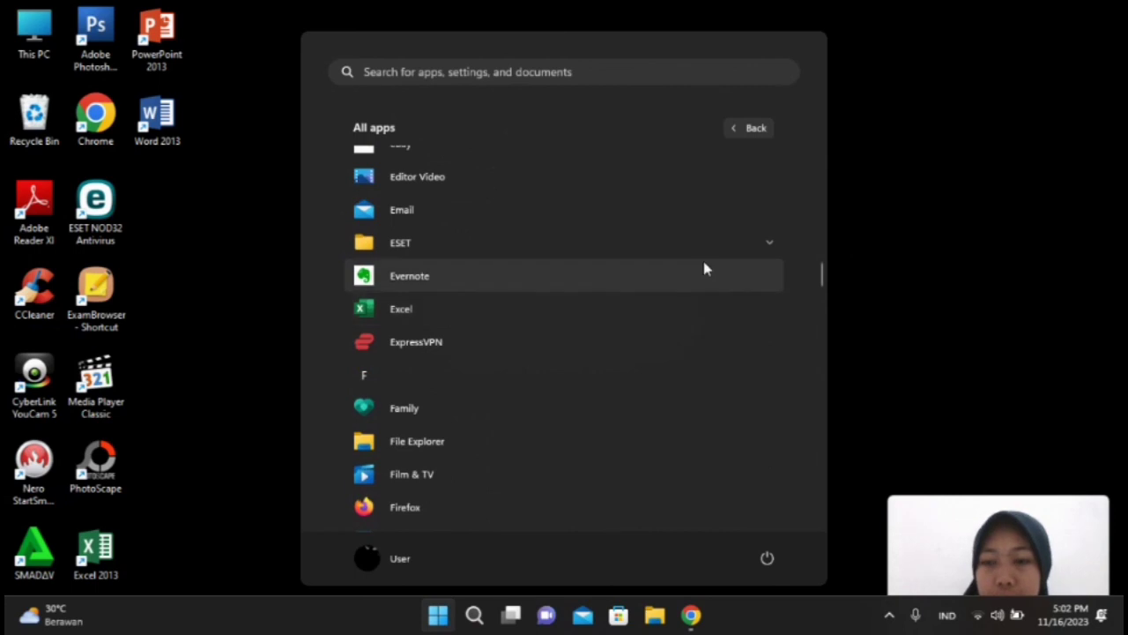
{"action": "left_click_drag", "start_coordinate": [821, 274], "coordinate": [838, 381]}
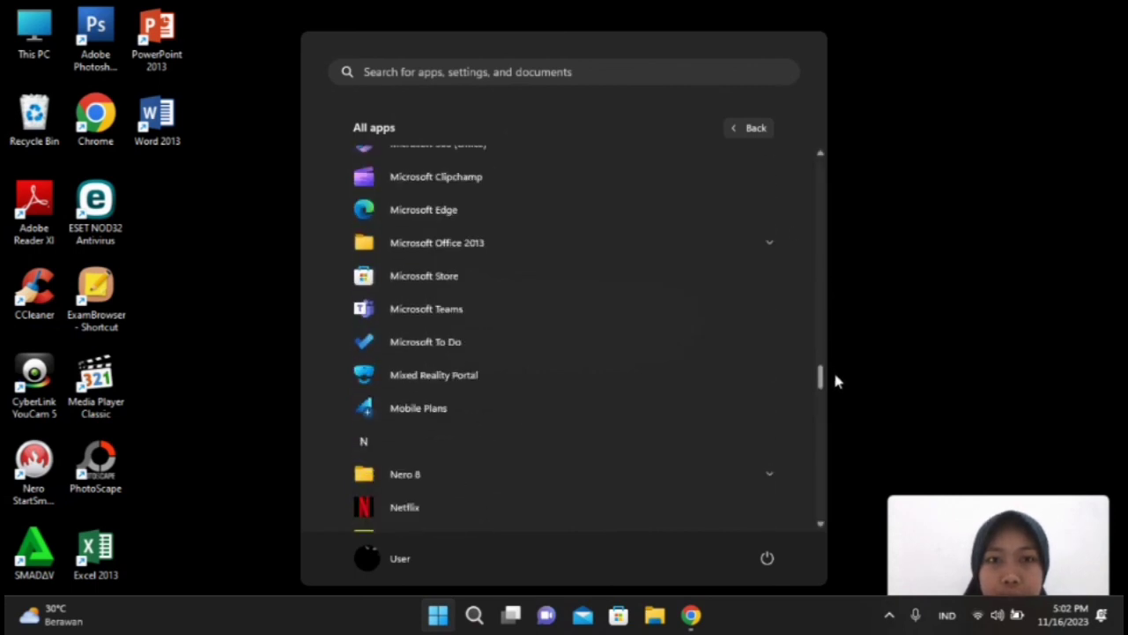
{"action": "left_click", "coordinate": [769, 245]}
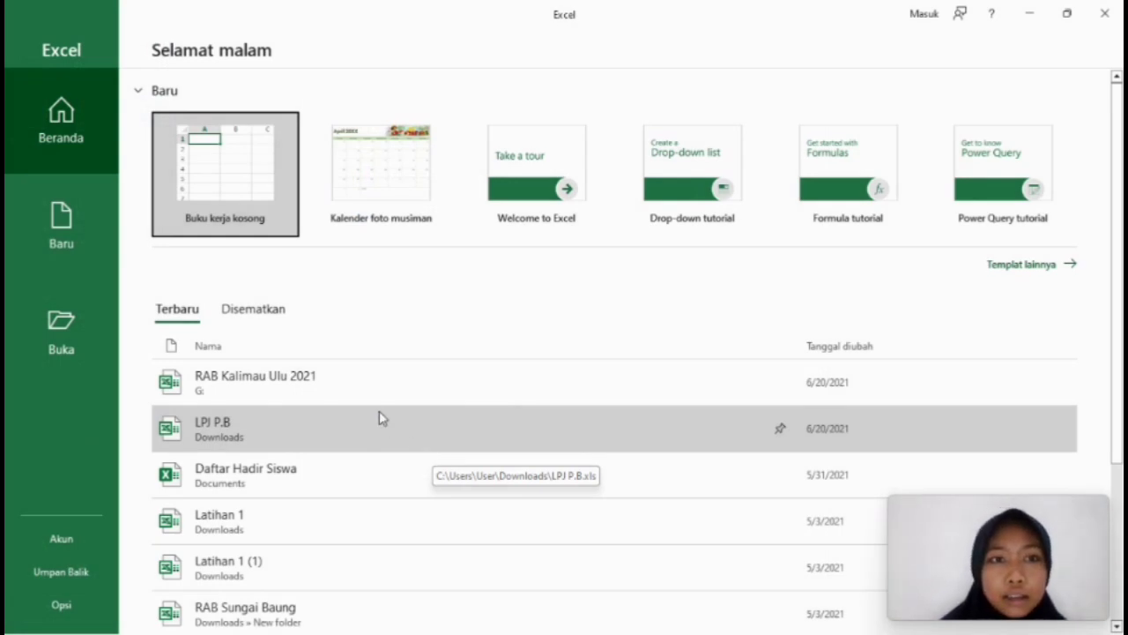
Step: Launch Excel and show the Baru page with blank workbook and calendar templates
{"action": "left_click", "coordinate": [501, 318]}
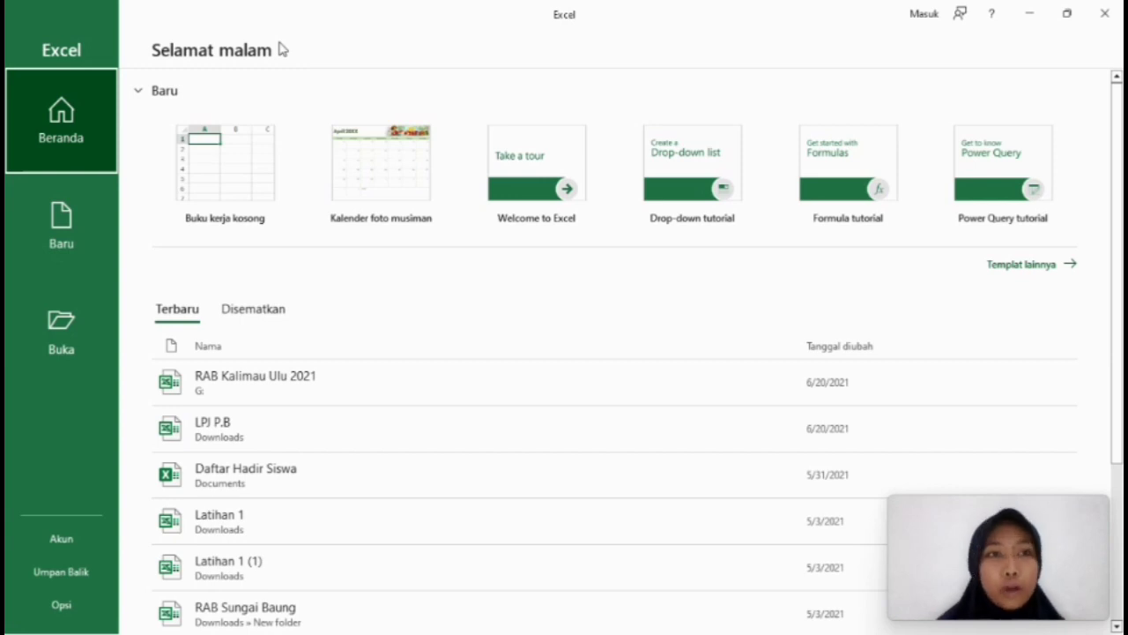
{"action": "left_click", "coordinate": [74, 210]}
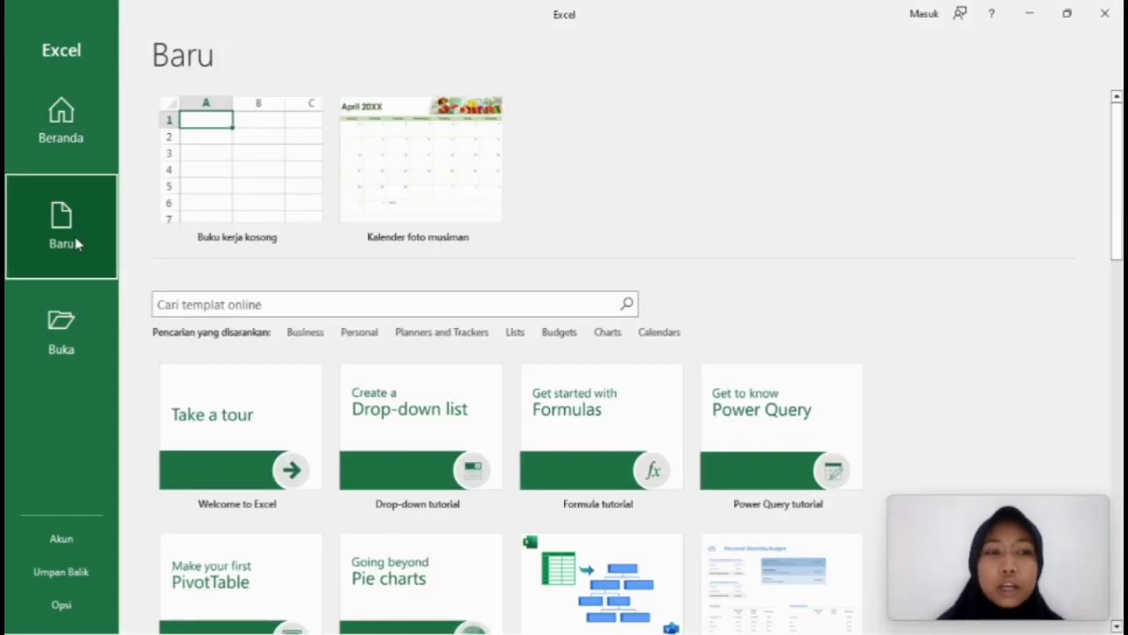
Step: Browse the Buka, Akun and Umpan Balik pages, then open Excel Options on Umum
{"action": "left_click", "coordinate": [70, 319]}
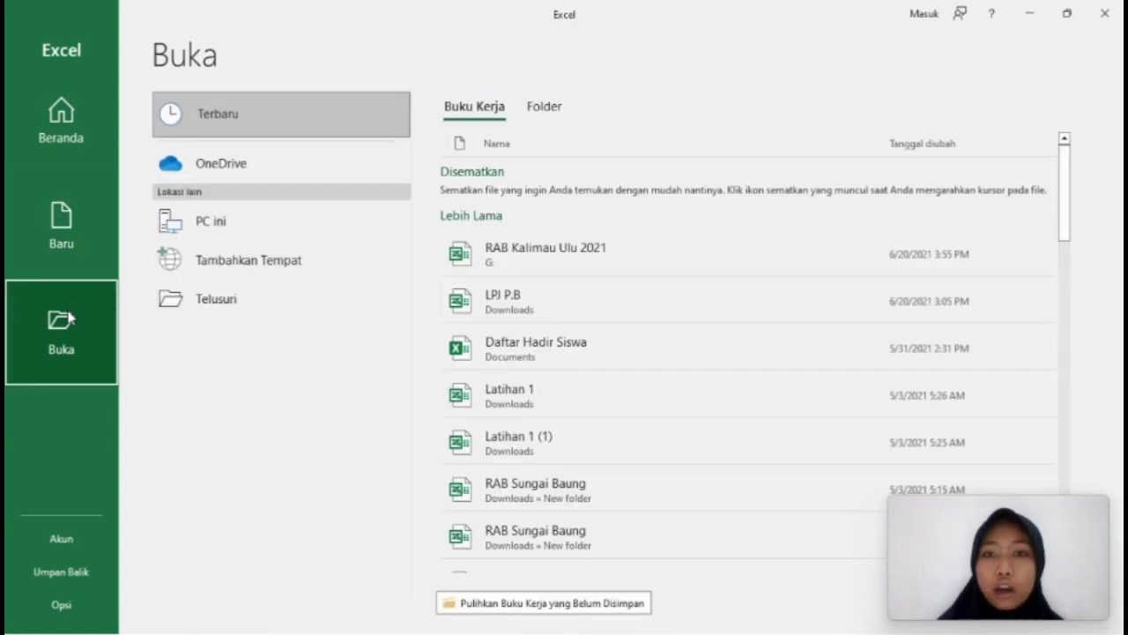
{"action": "left_click", "coordinate": [59, 540]}
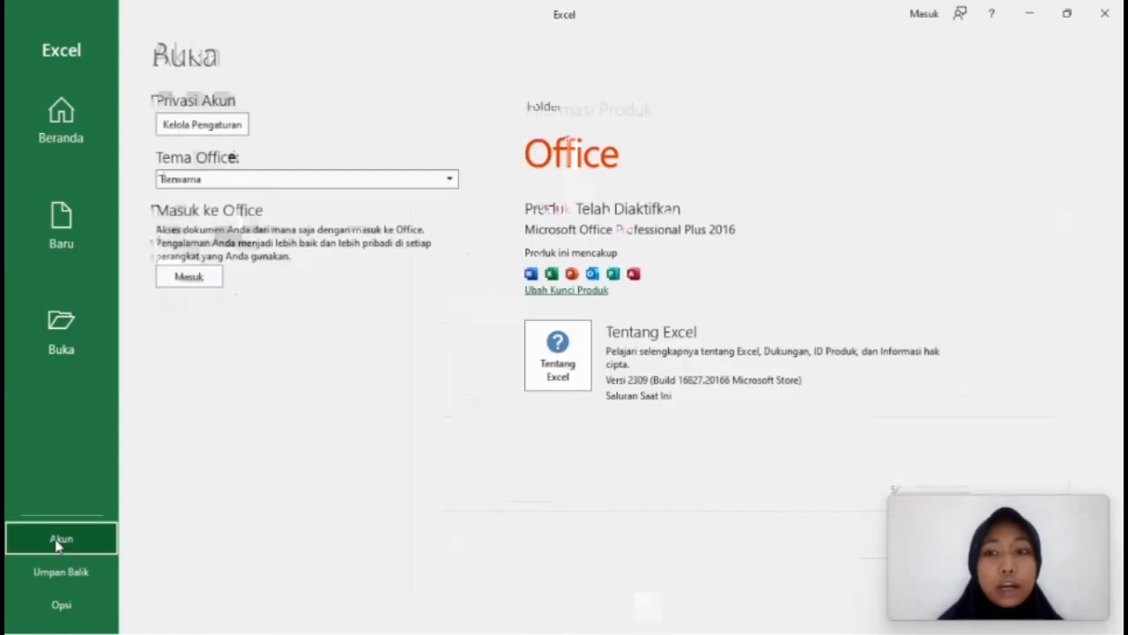
{"action": "left_click", "coordinate": [58, 575]}
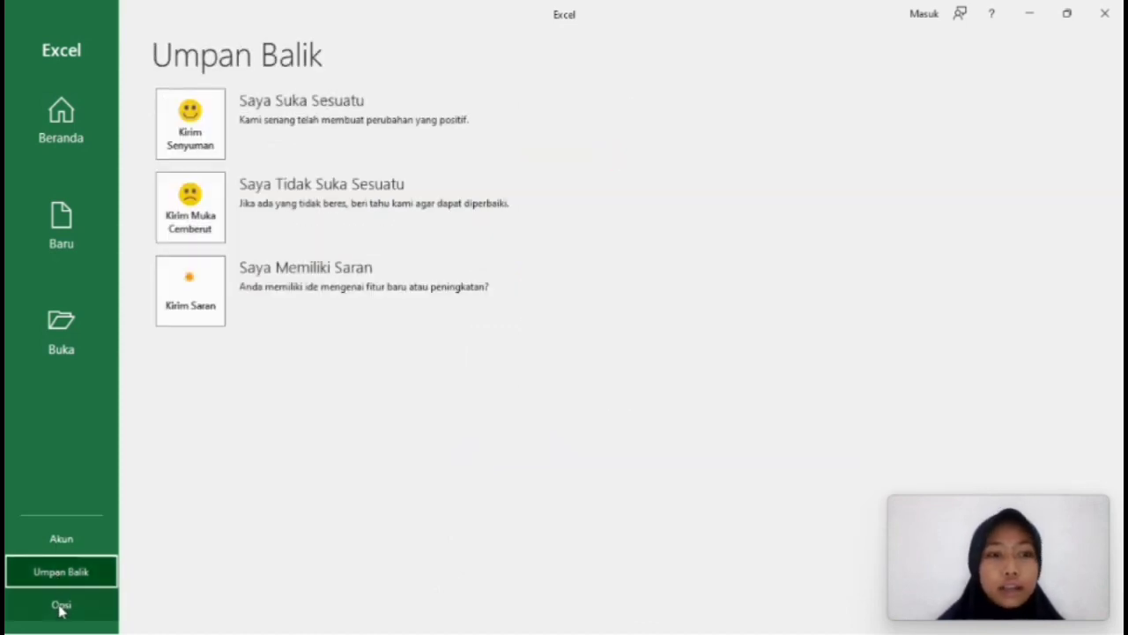
{"action": "left_click", "coordinate": [62, 608]}
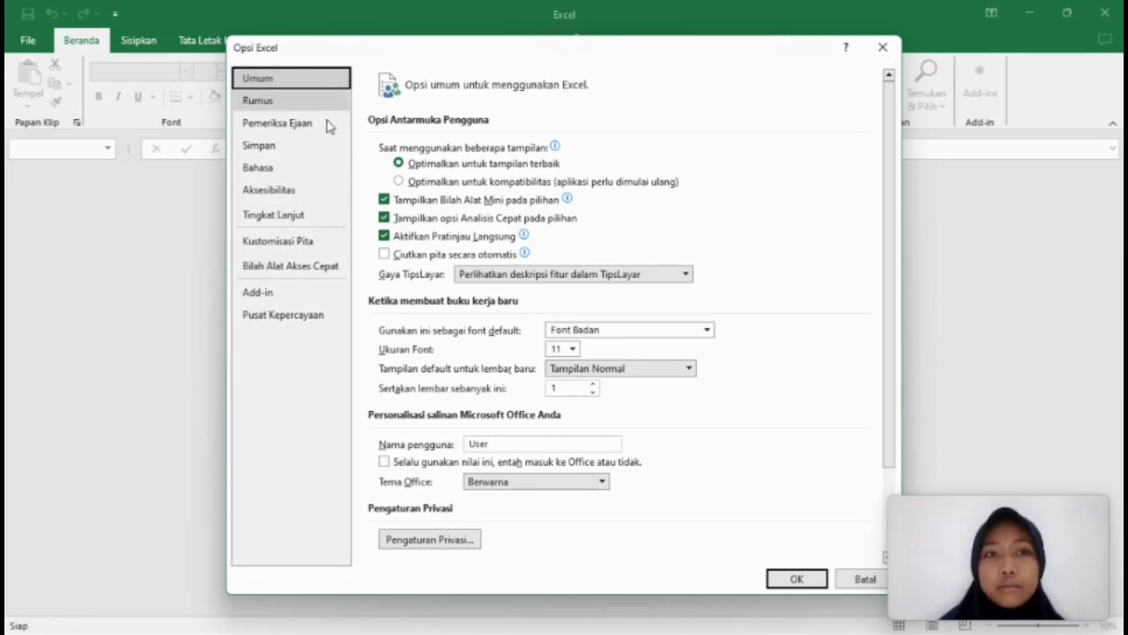
Step: View the Rumus, Pemeriksa Ejaan and Simpan categories in Excel Options
{"action": "left_click", "coordinate": [285, 102]}
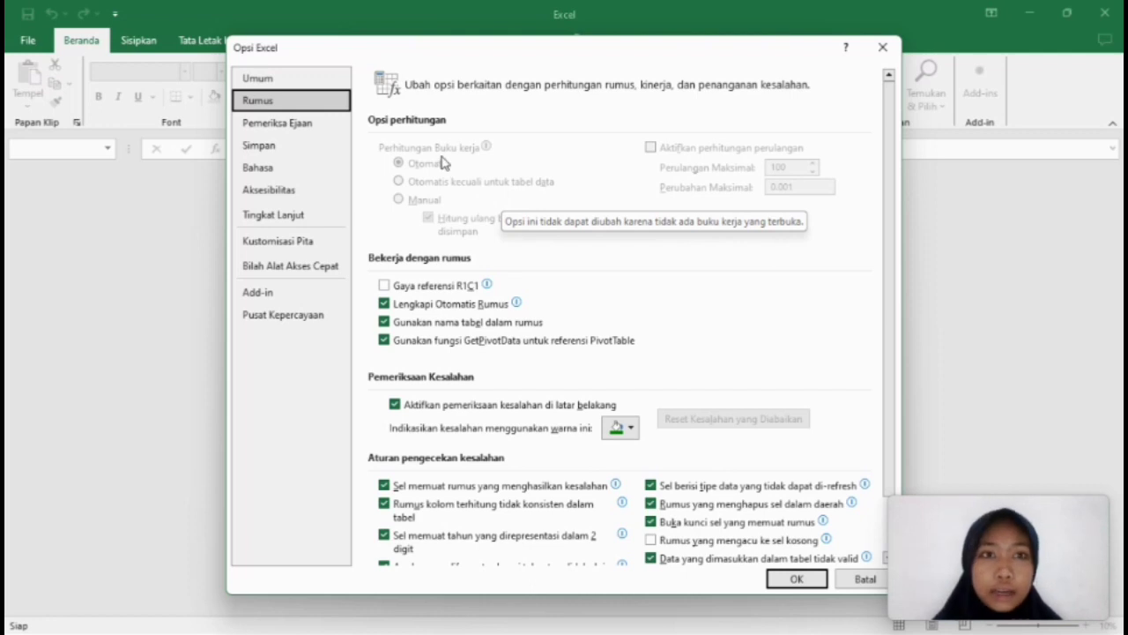
{"action": "left_click", "coordinate": [309, 128]}
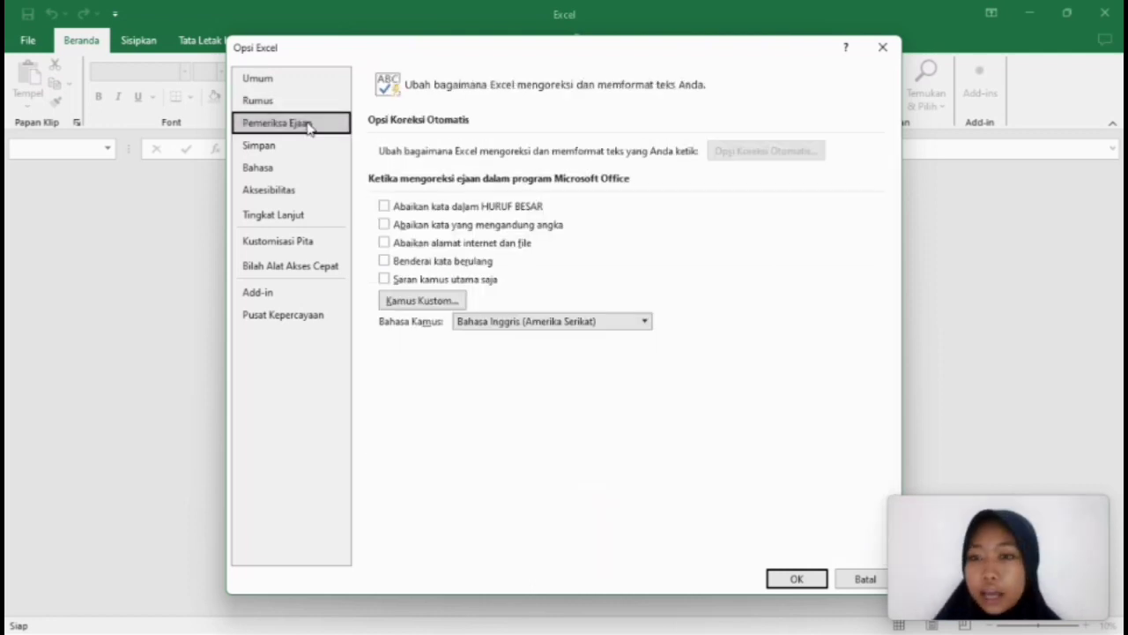
{"action": "left_click", "coordinate": [309, 146]}
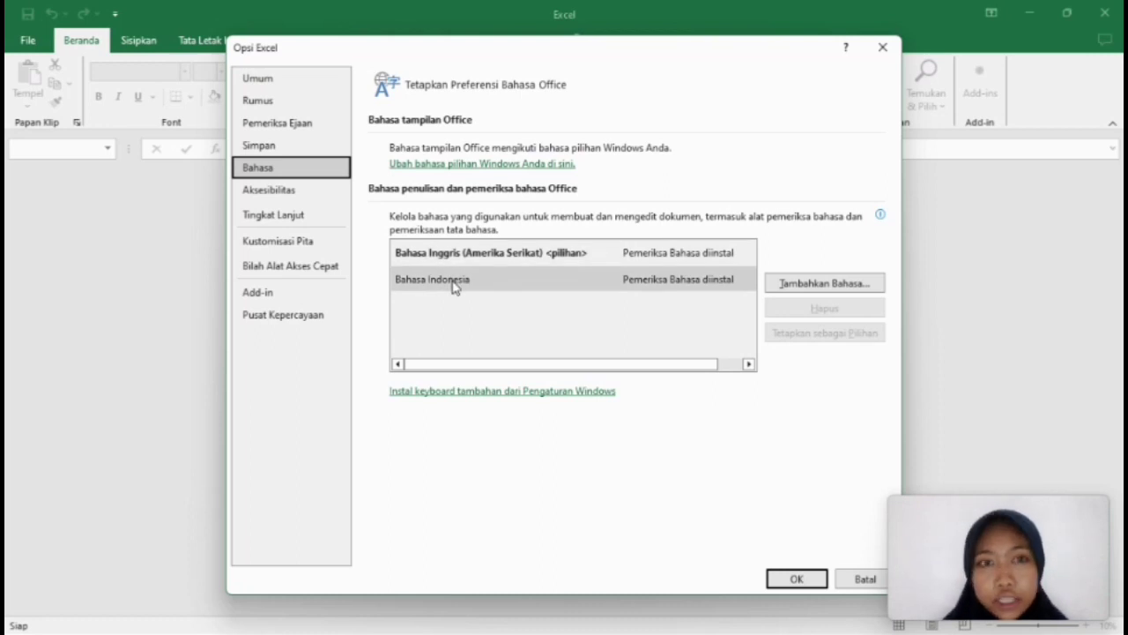
Step: Review the Aksesibilitas through Pusat Kepercayaan option pages, then close Excel Options unchanged
{"action": "left_click", "coordinate": [294, 201]}
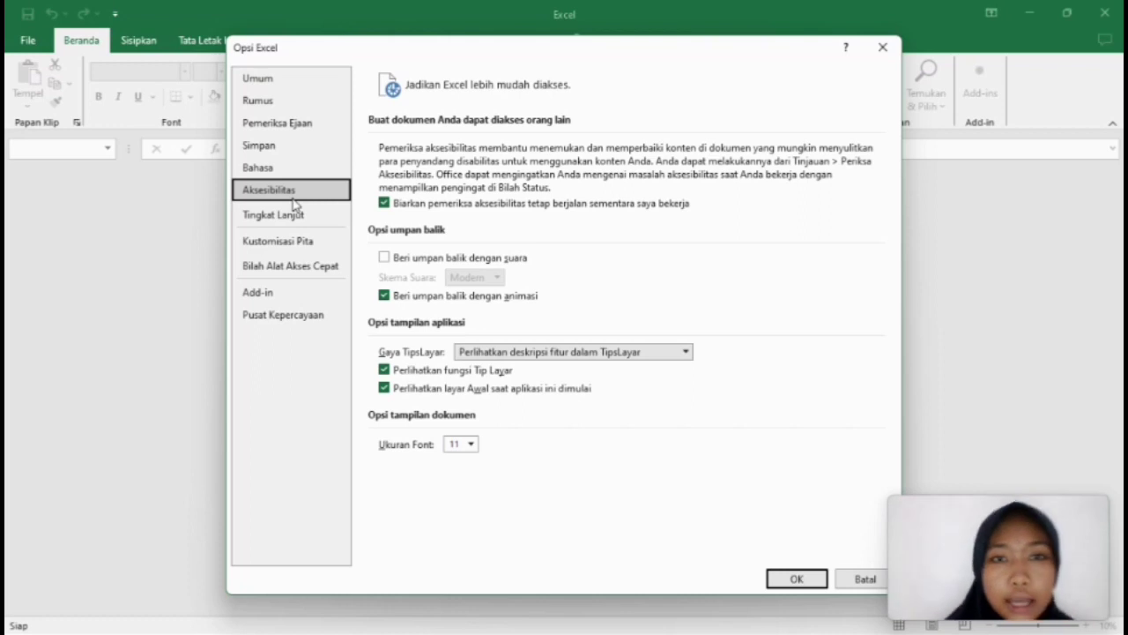
{"action": "left_click", "coordinate": [295, 222]}
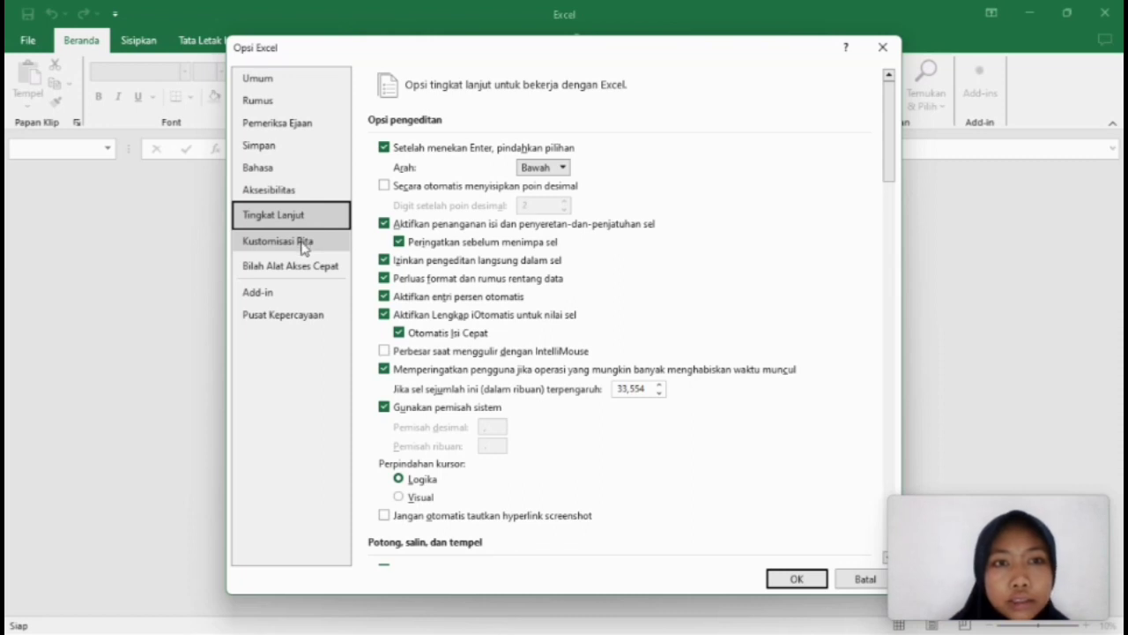
{"action": "left_click", "coordinate": [303, 244]}
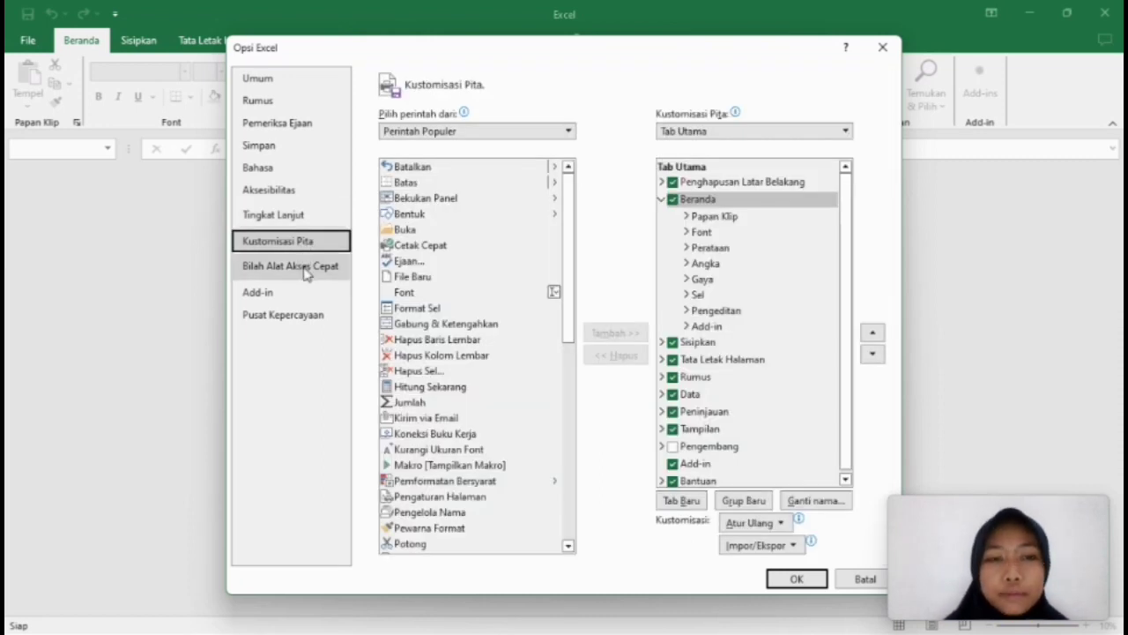
{"action": "left_click", "coordinate": [306, 271]}
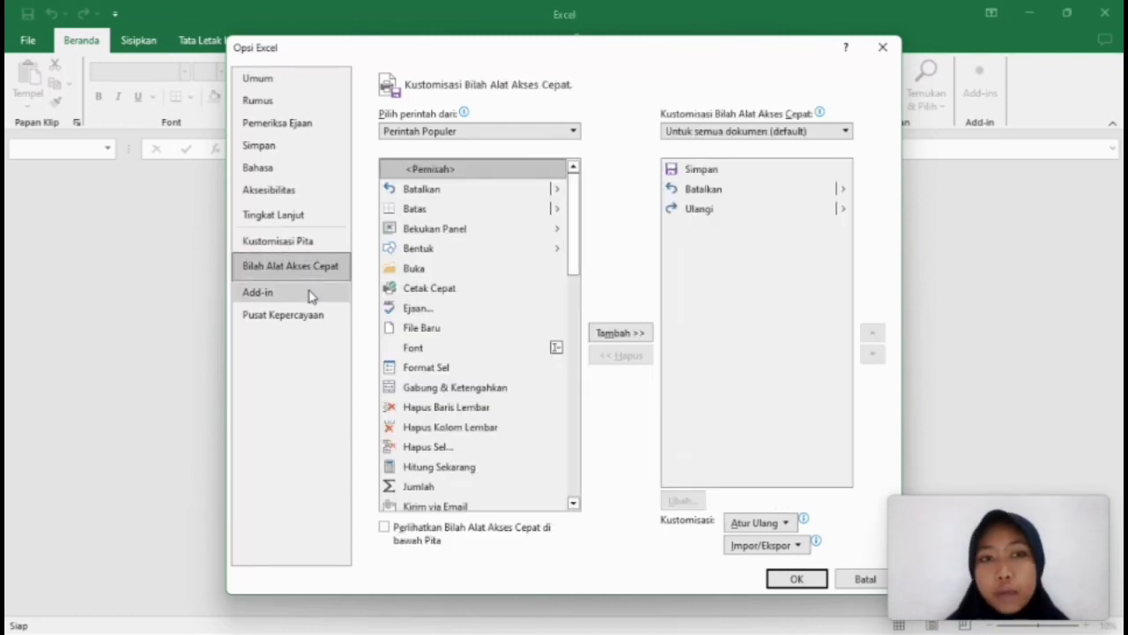
{"action": "left_click", "coordinate": [310, 294]}
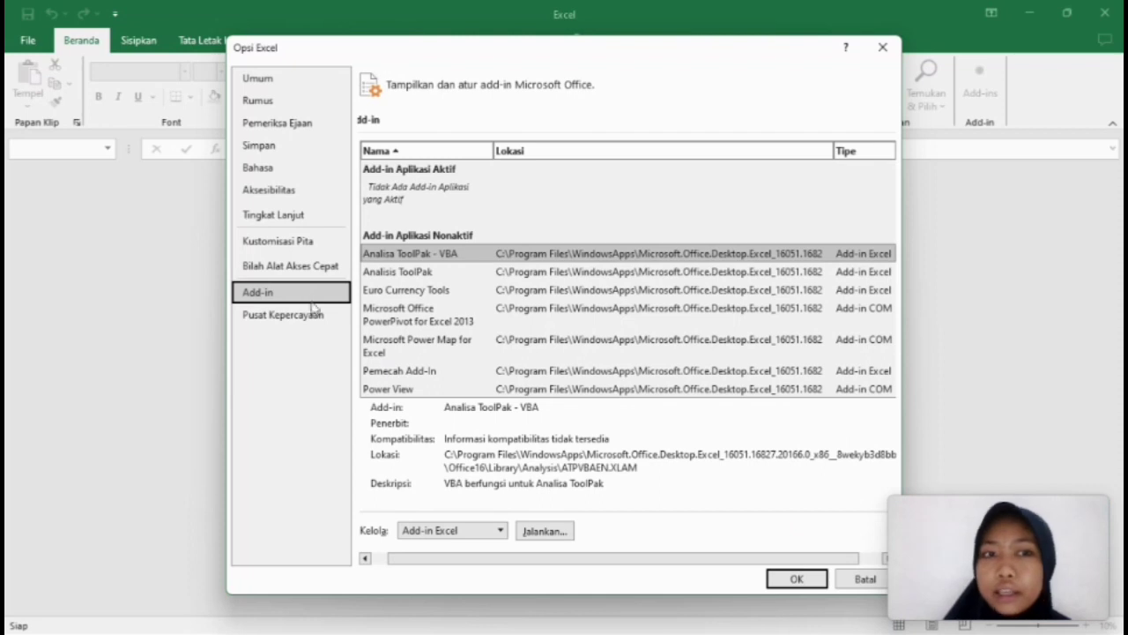
{"action": "left_click", "coordinate": [313, 317]}
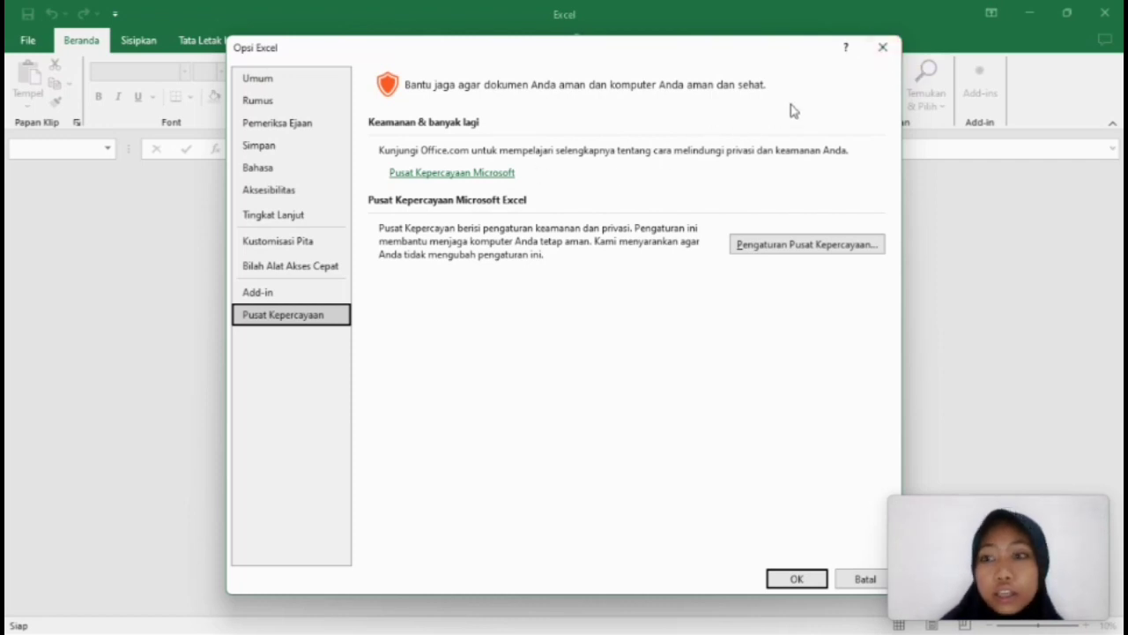
{"action": "left_click", "coordinate": [881, 51]}
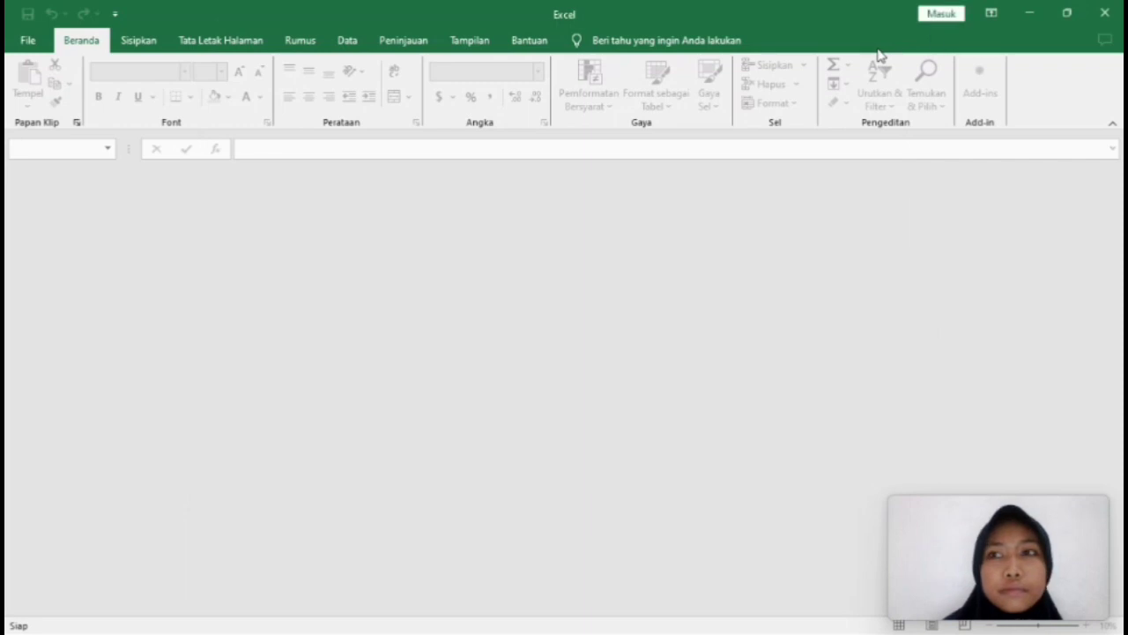
Step: Close the empty Excel window and relaunch Excel from the Start menu's All apps list
{"action": "left_click", "coordinate": [1105, 15]}
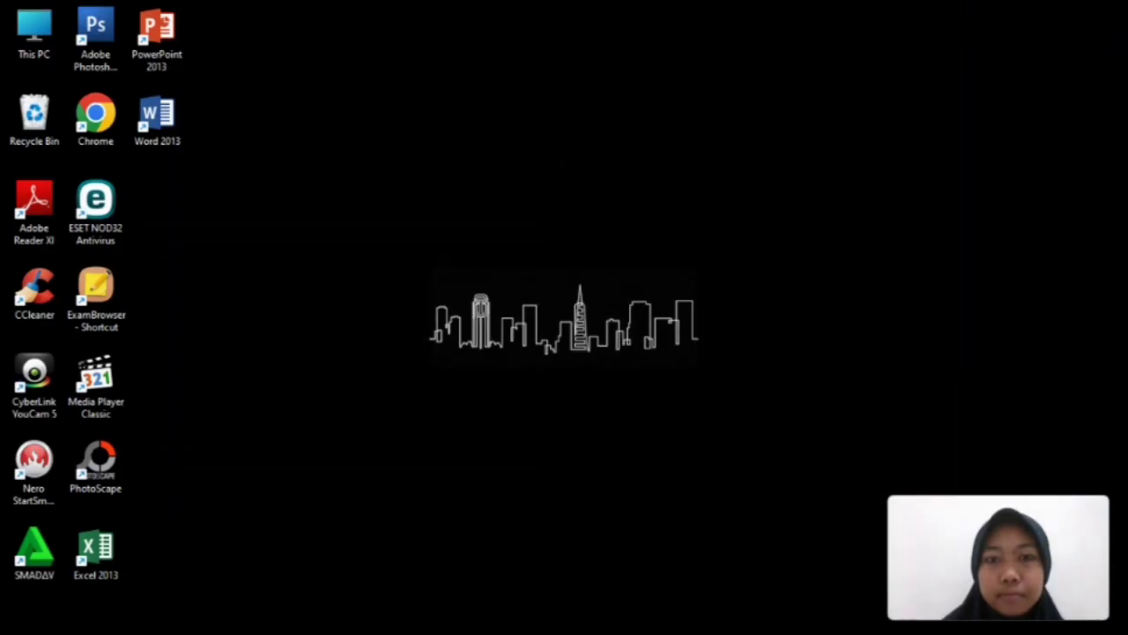
{"action": "left_click", "coordinate": [438, 616]}
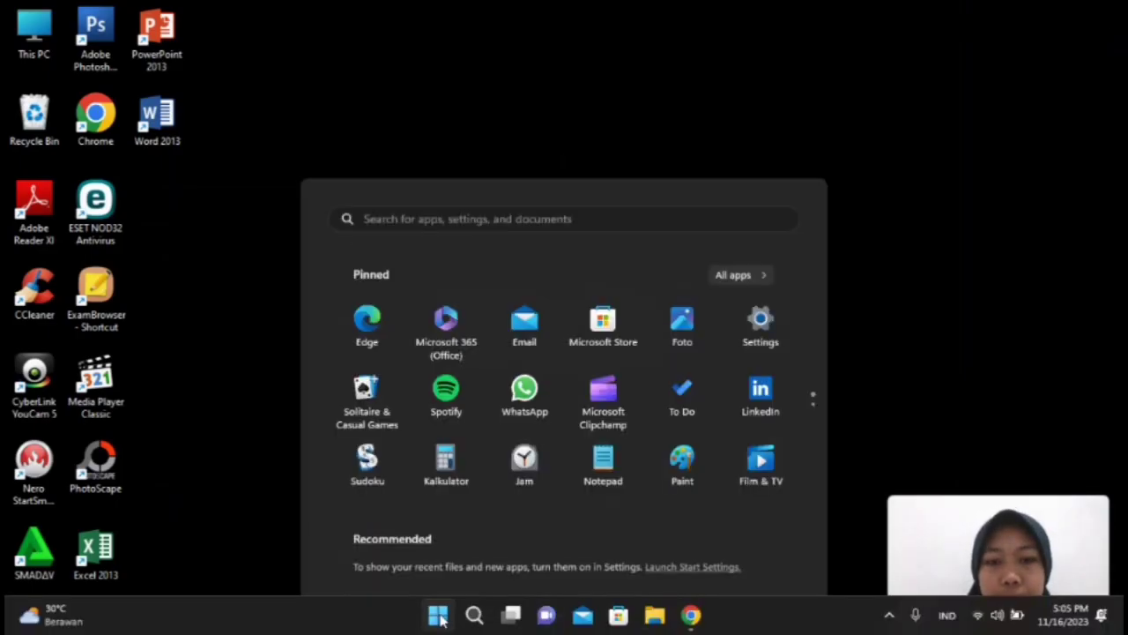
{"action": "left_click", "coordinate": [745, 131]}
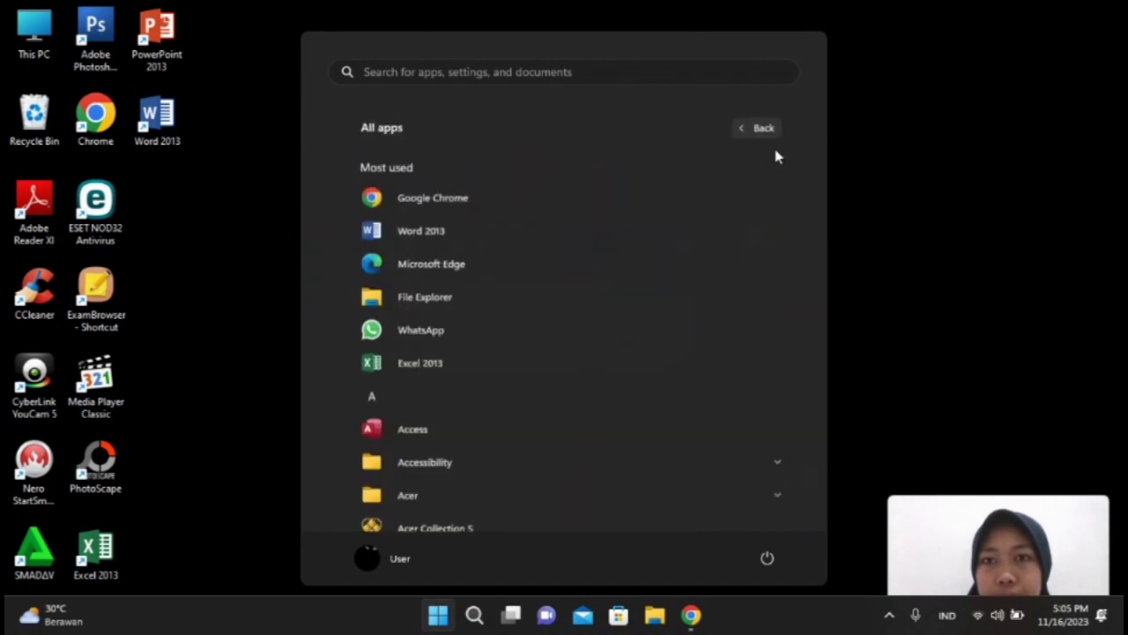
{"action": "left_click_drag", "start_coordinate": [822, 176], "coordinate": [842, 284]}
{"action": "left_click", "coordinate": [693, 314]}
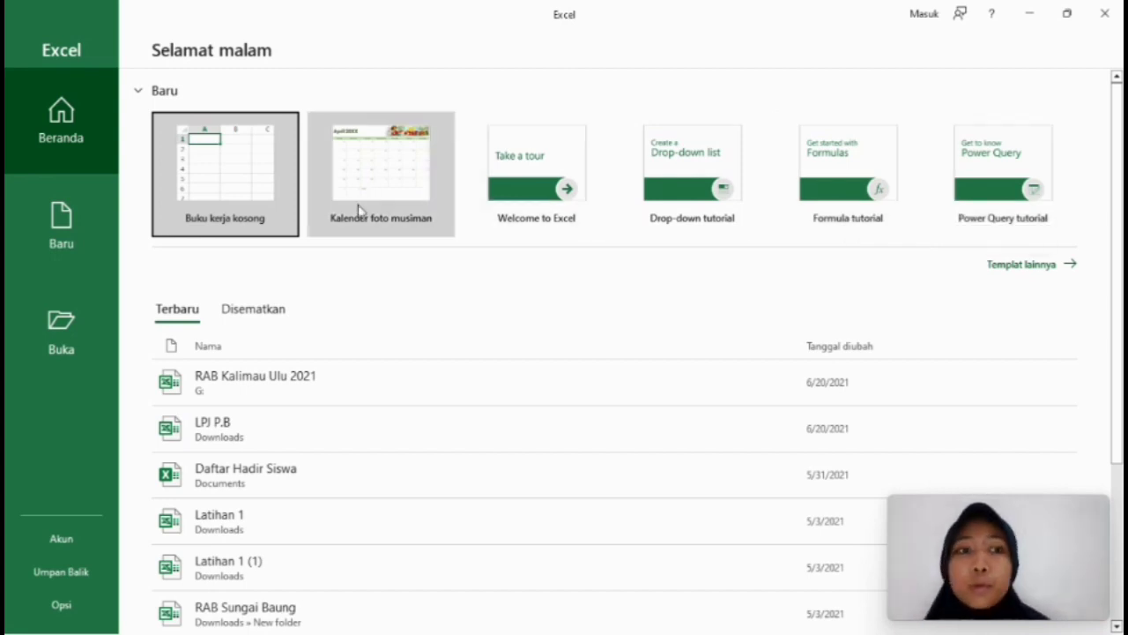
Step: Create a Kalender foto musiman workbook and change the year in K5 from 2023 to 2020
{"action": "left_click", "coordinate": [403, 185]}
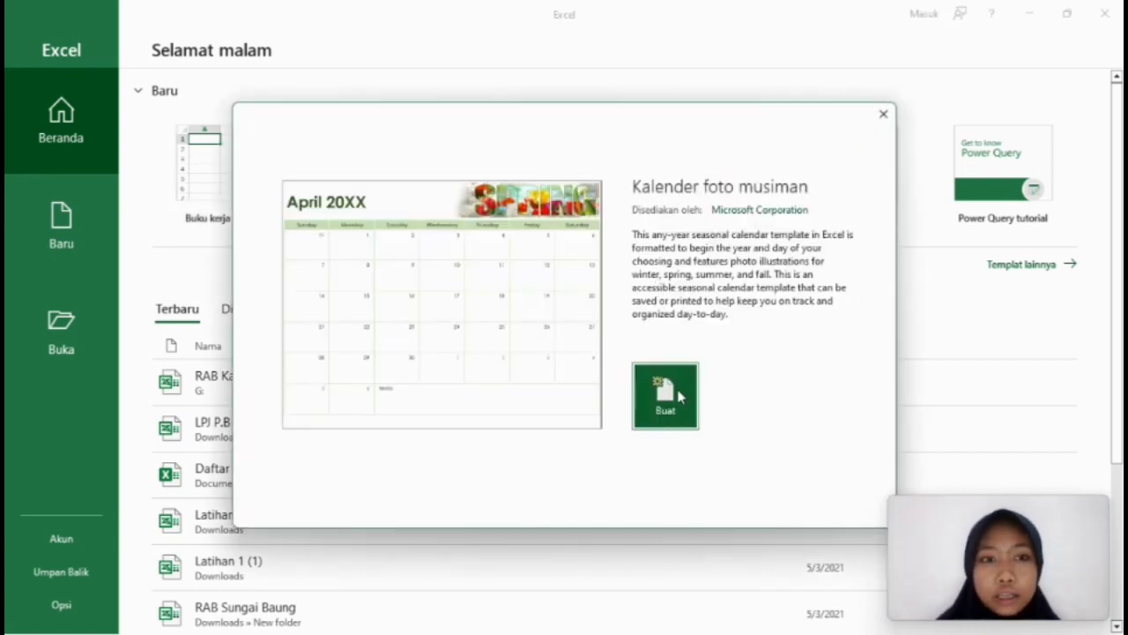
{"action": "left_click", "coordinate": [677, 397]}
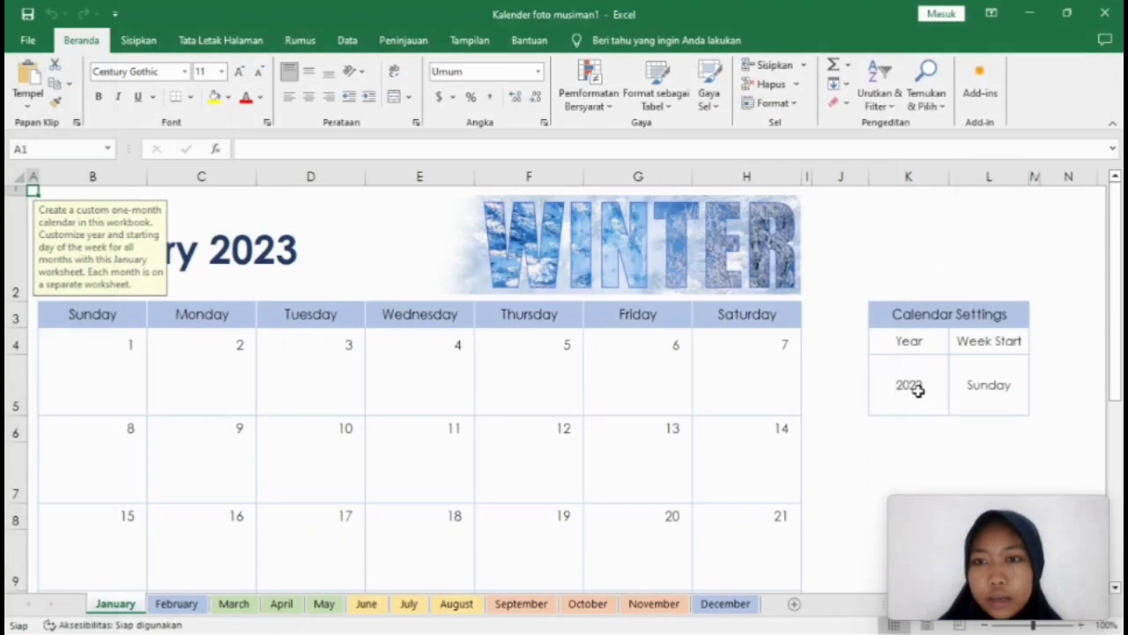
{"action": "left_click", "coordinate": [915, 384]}
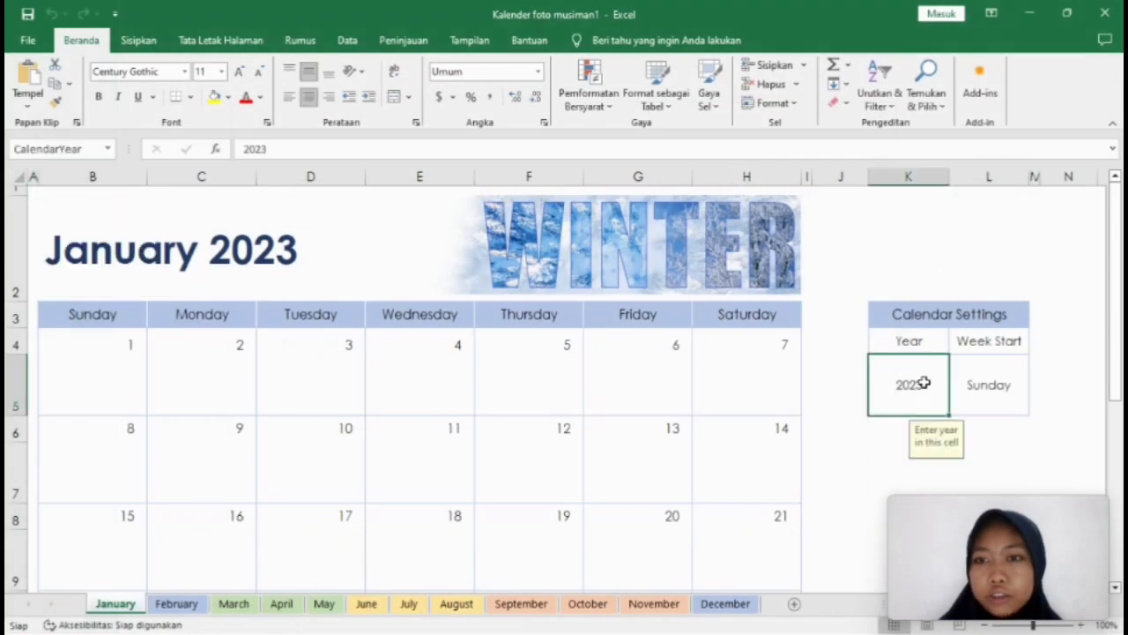
{"action": "double_click", "coordinate": [924, 383]}
{"action": "key", "text": "BackSpace"}
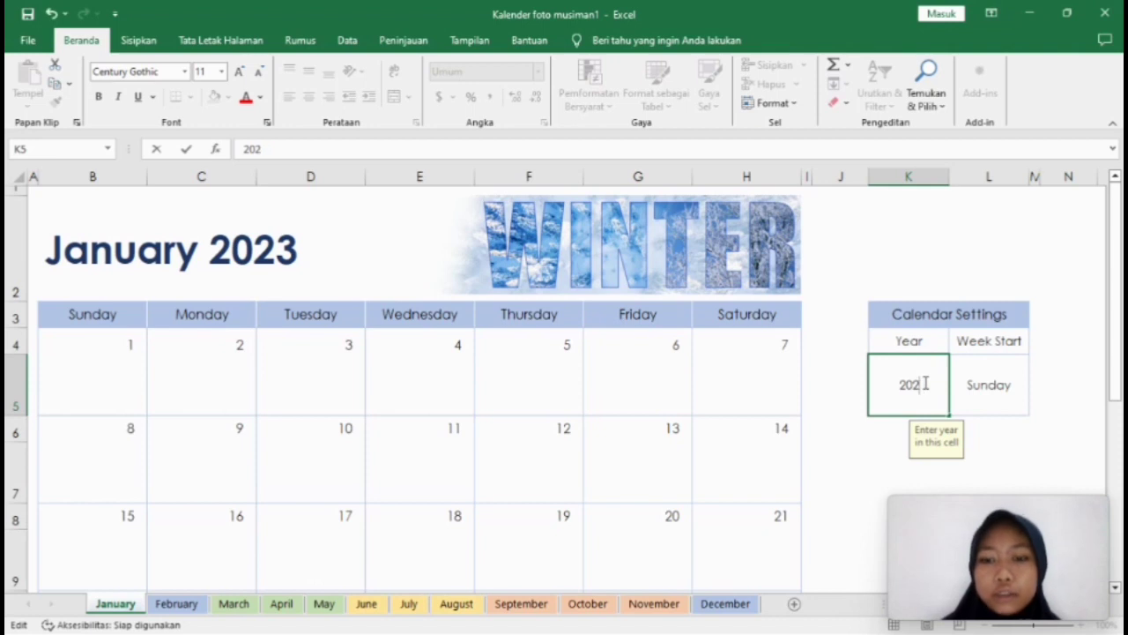
{"action": "type", "text": "0"}
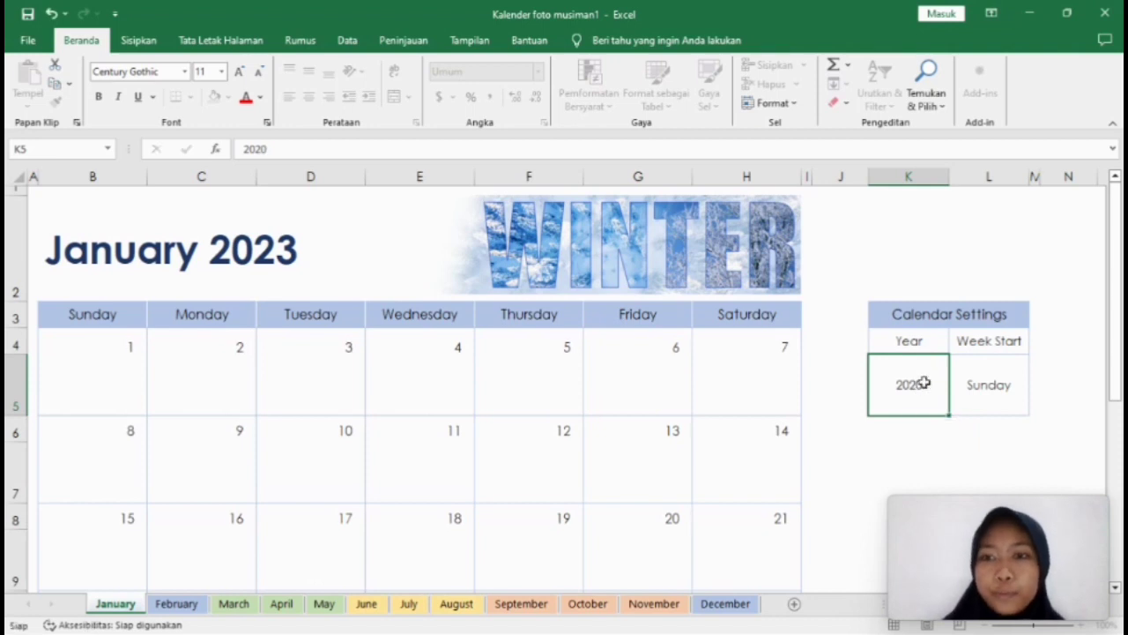
{"action": "key", "text": "Return"}
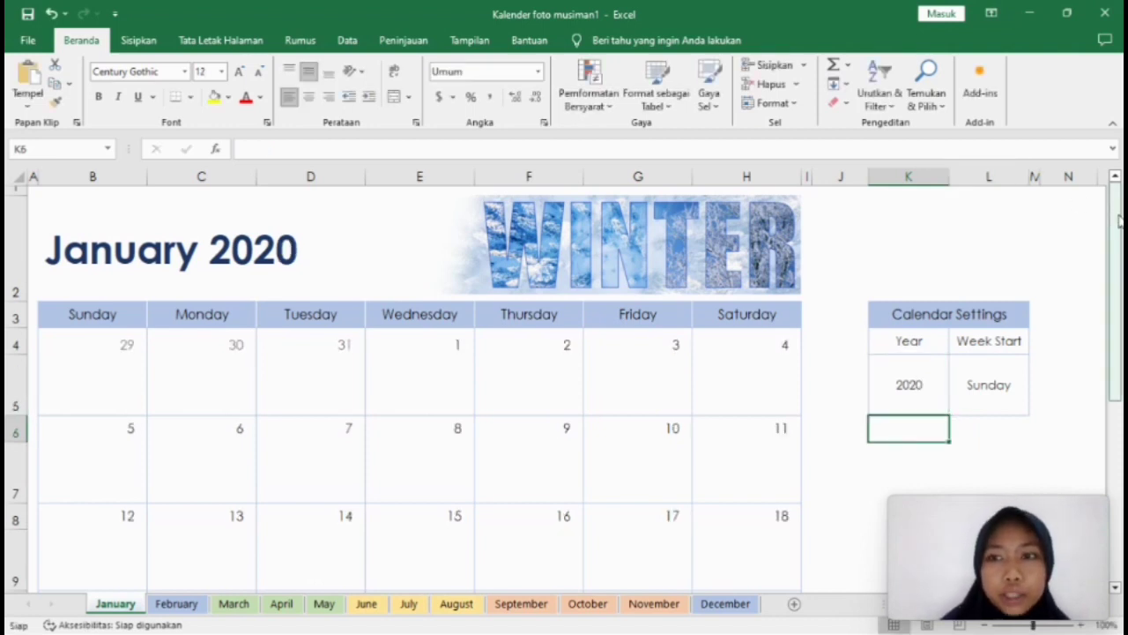
{"action": "mouse_move", "coordinate": [1119, 221]}
{"action": "left_mouse_down"}
{"action": "mouse_move", "coordinate": [1122, 458]}
{"action": "mouse_move", "coordinate": [1120, 220]}
{"action": "left_mouse_up"}
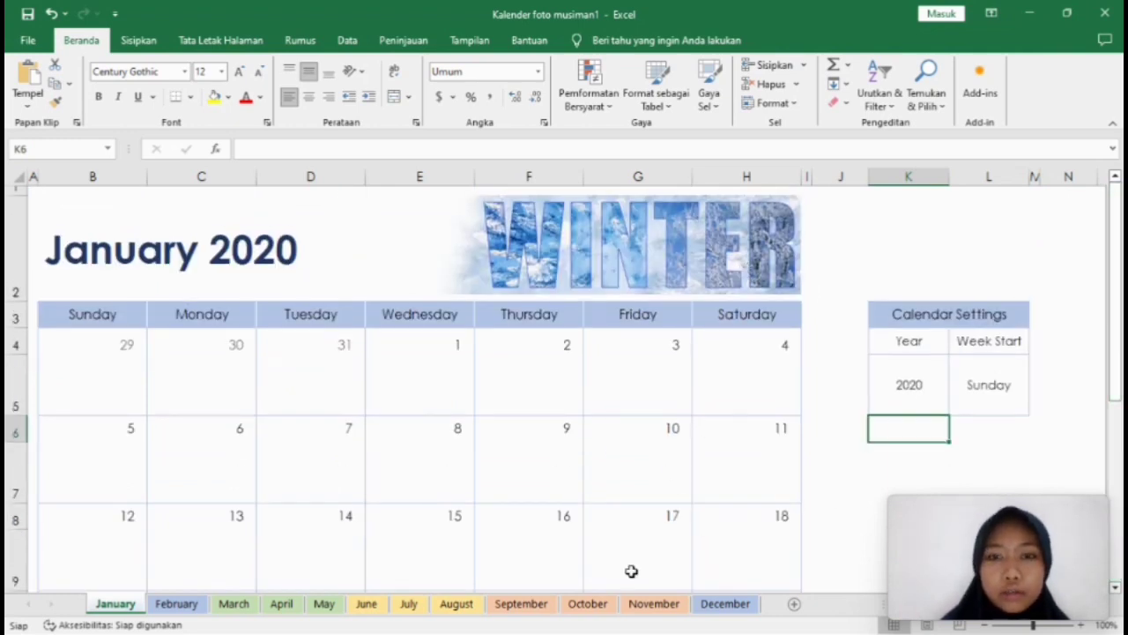
Step: Go to the November 2020 sheet and select its FALL banner picture
{"action": "left_click", "coordinate": [654, 607]}
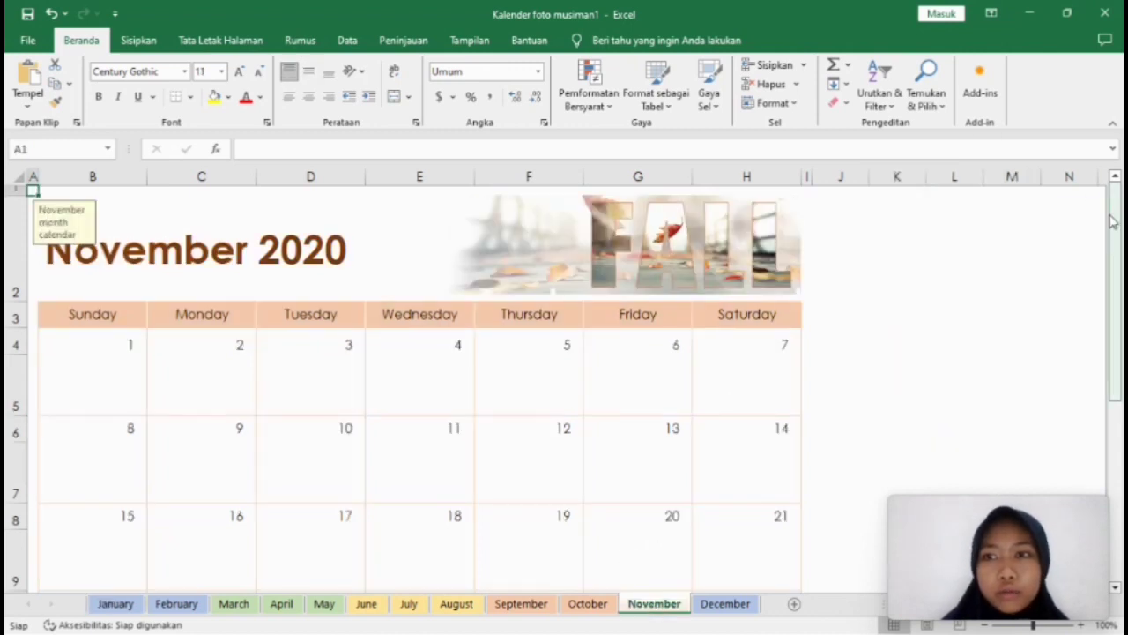
{"action": "left_click_drag", "start_coordinate": [1116, 225], "coordinate": [1118, 199]}
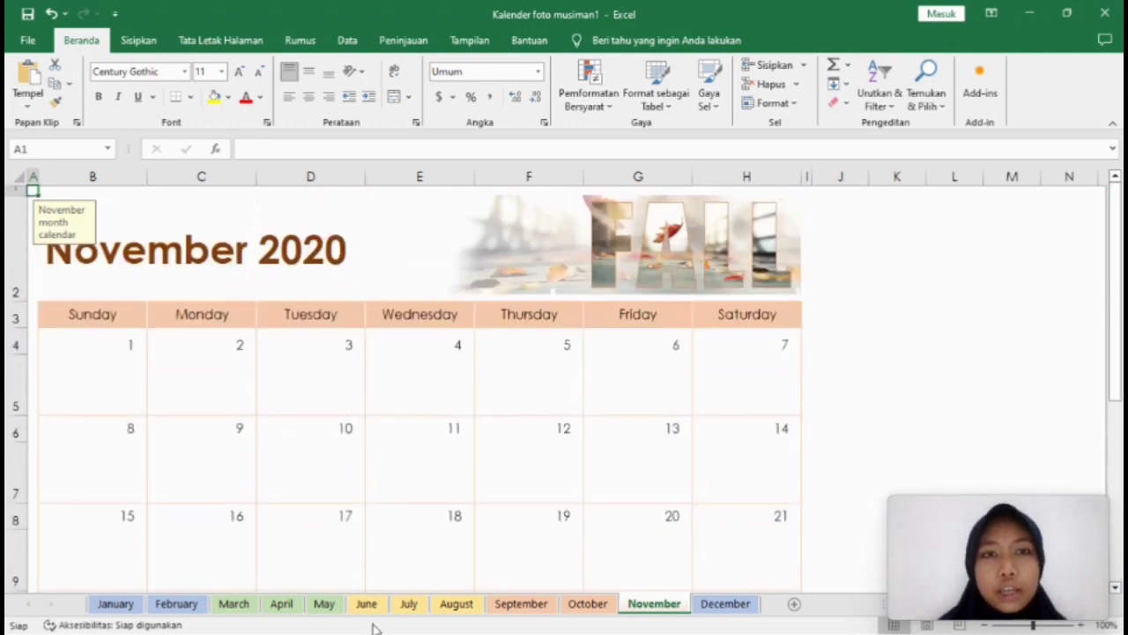
{"action": "left_click", "coordinate": [585, 249]}
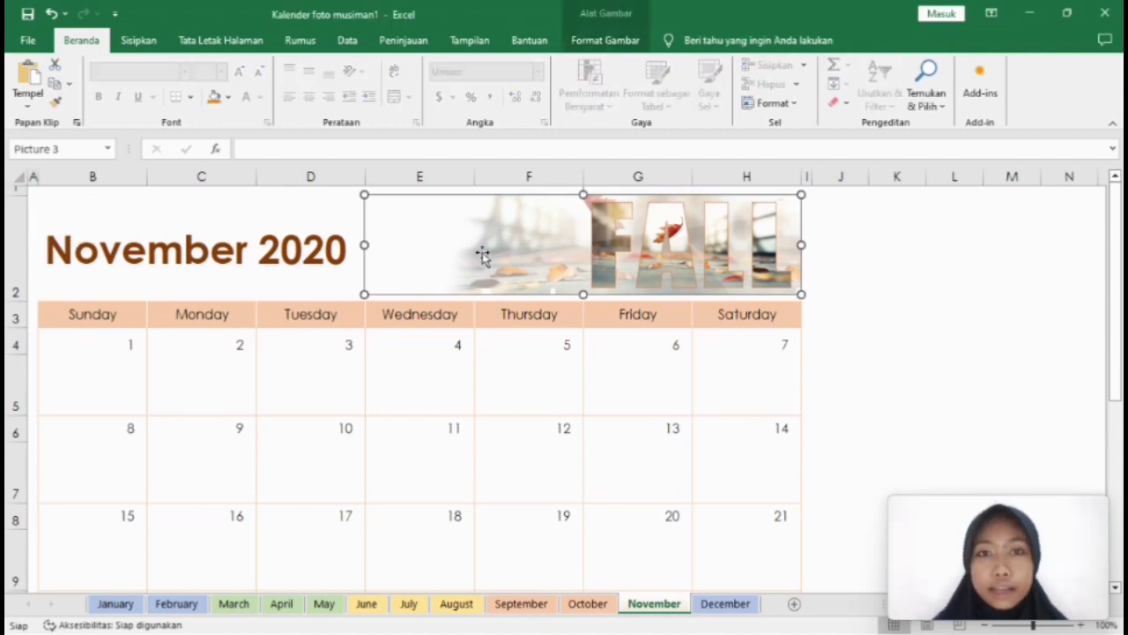
Step: Swap November's FALL banner for the Blog_Judul-Blog-7 flower image, then select January's WINTER banner
{"action": "right_click", "coordinate": [526, 235]}
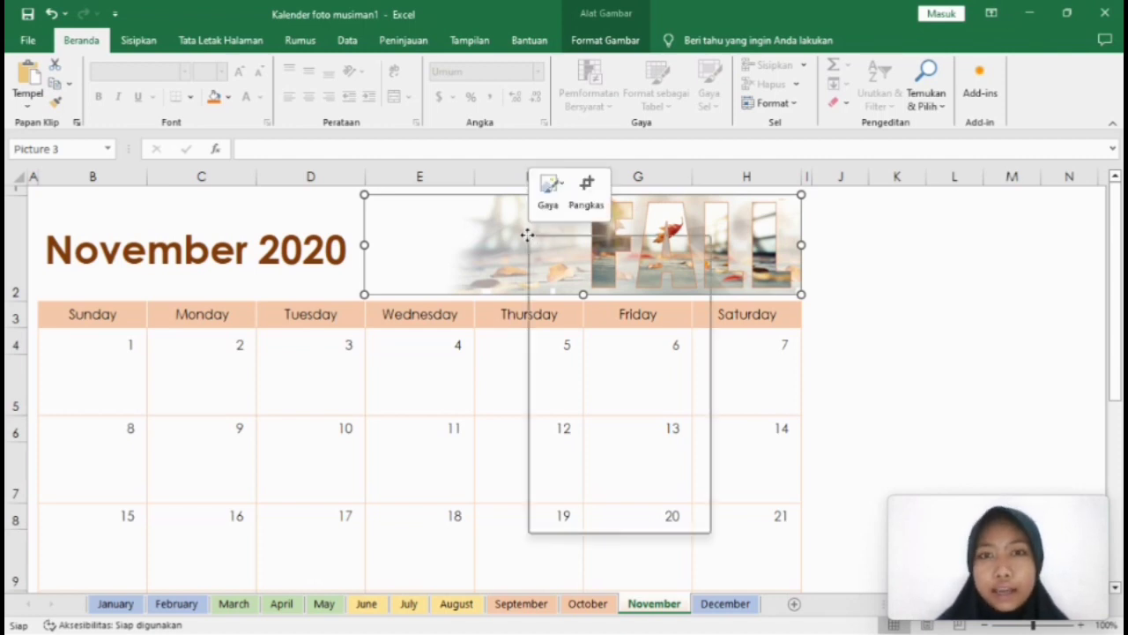
{"action": "mouse_move", "coordinate": [644, 358]}
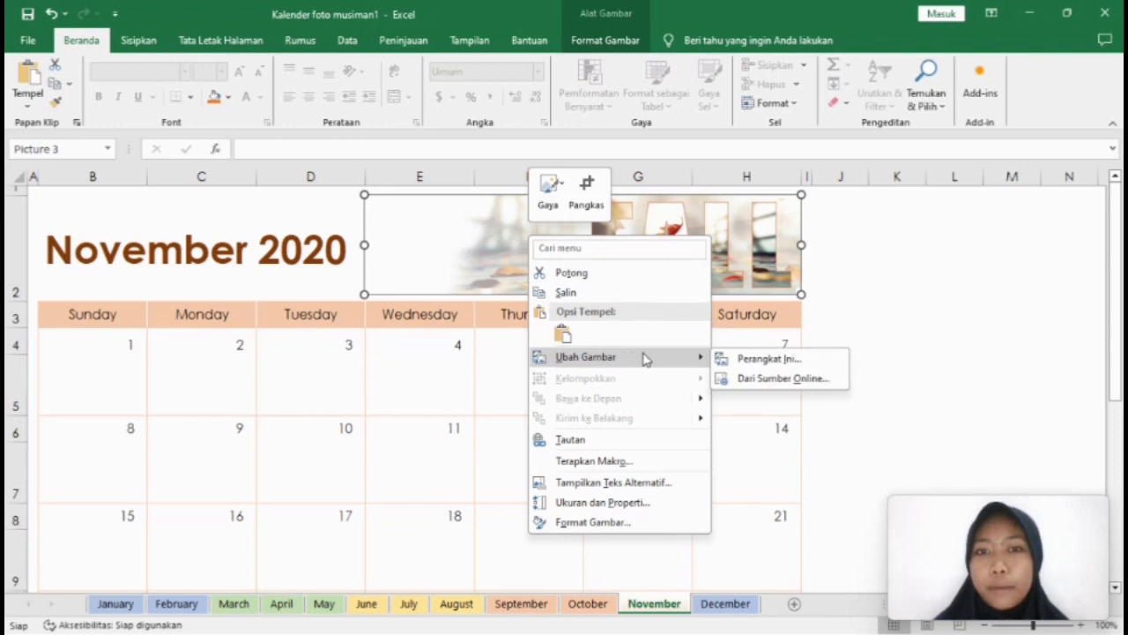
{"action": "left_click", "coordinate": [731, 358]}
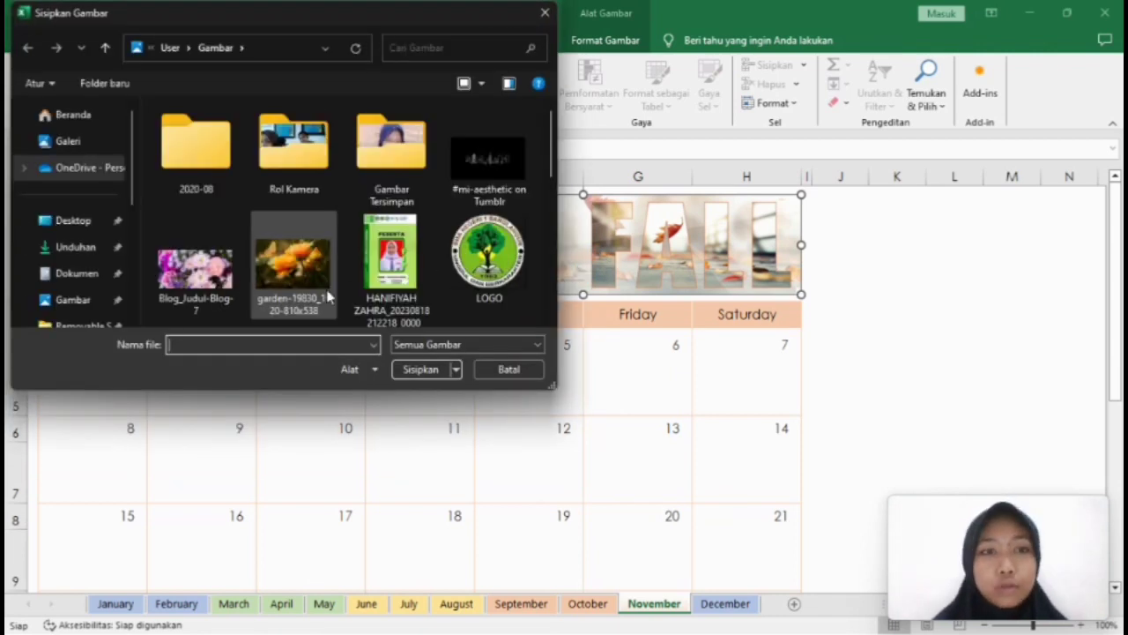
{"action": "left_click", "coordinate": [221, 283]}
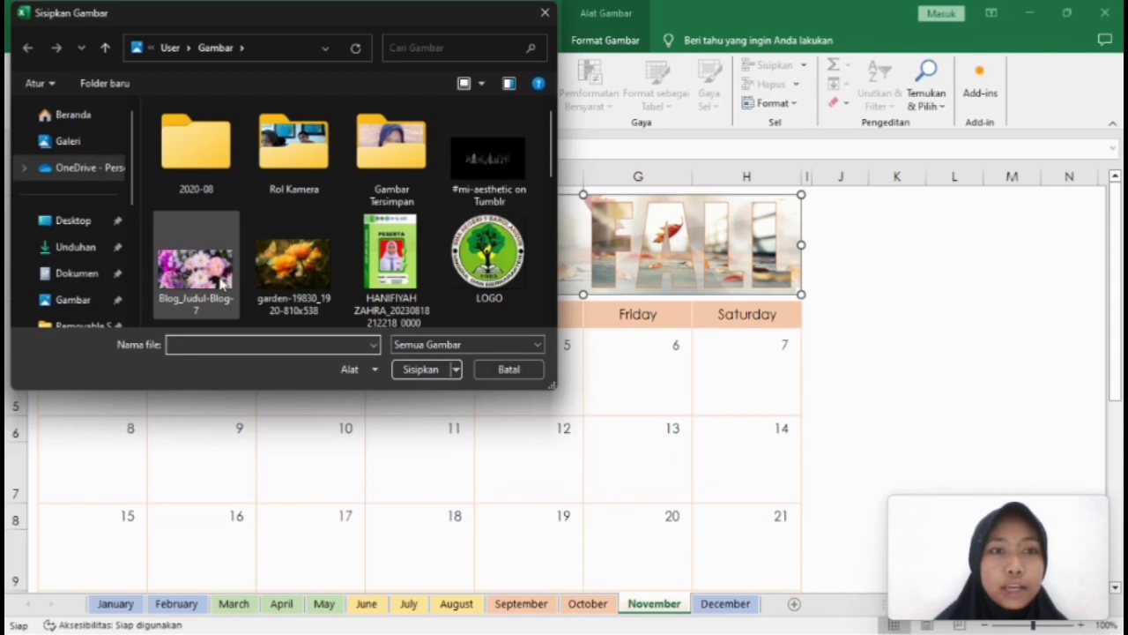
{"action": "left_click", "coordinate": [418, 369]}
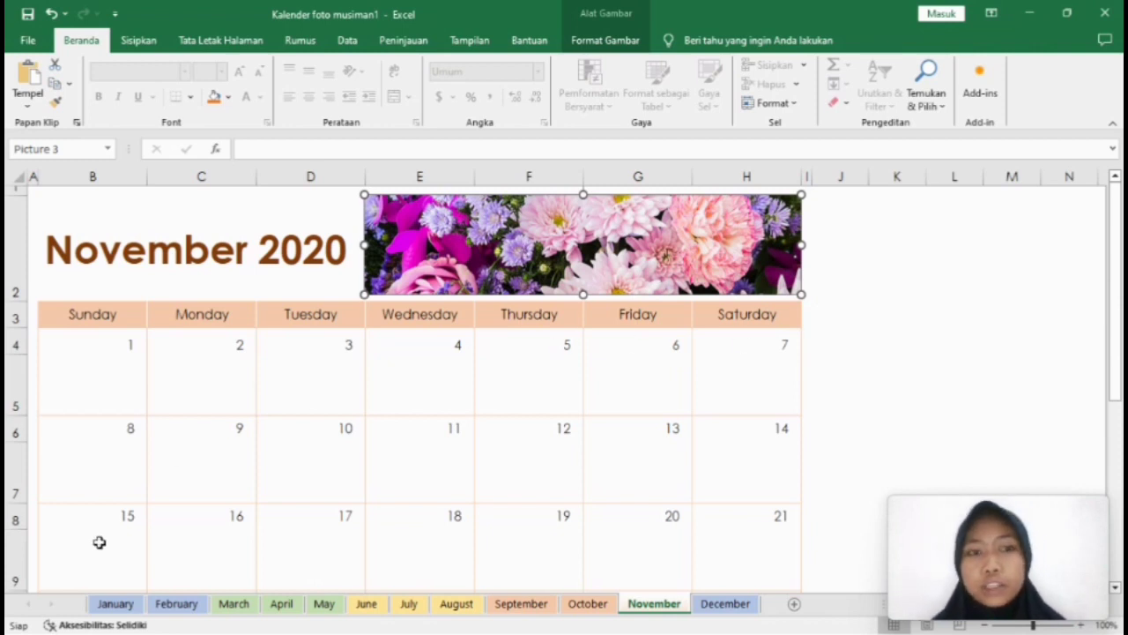
{"action": "left_click", "coordinate": [126, 603]}
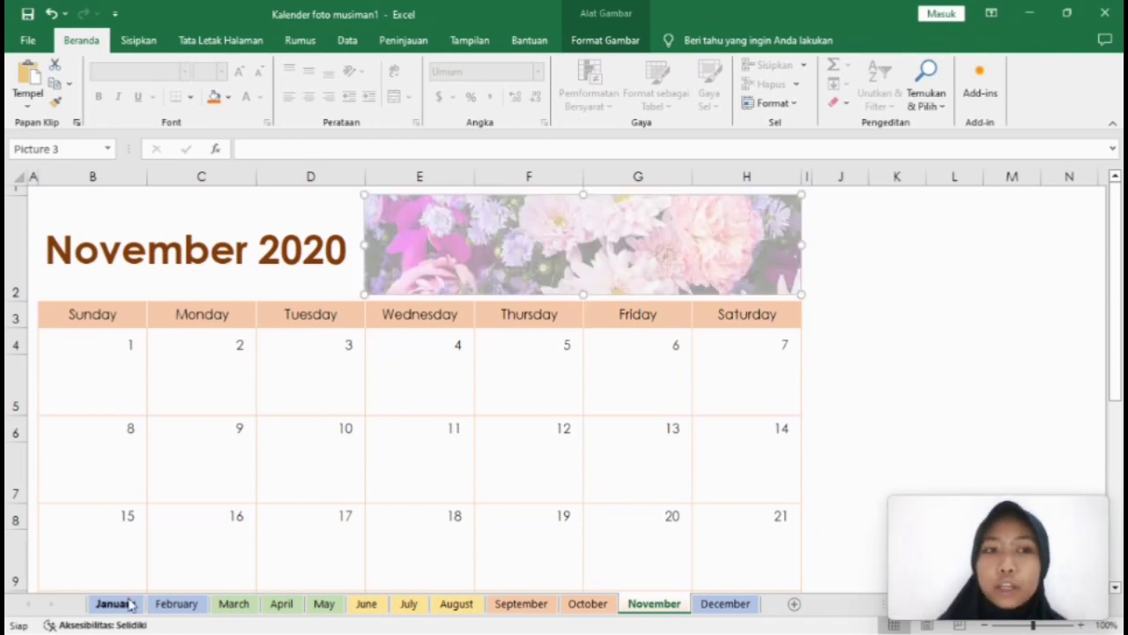
{"action": "left_click", "coordinate": [440, 276]}
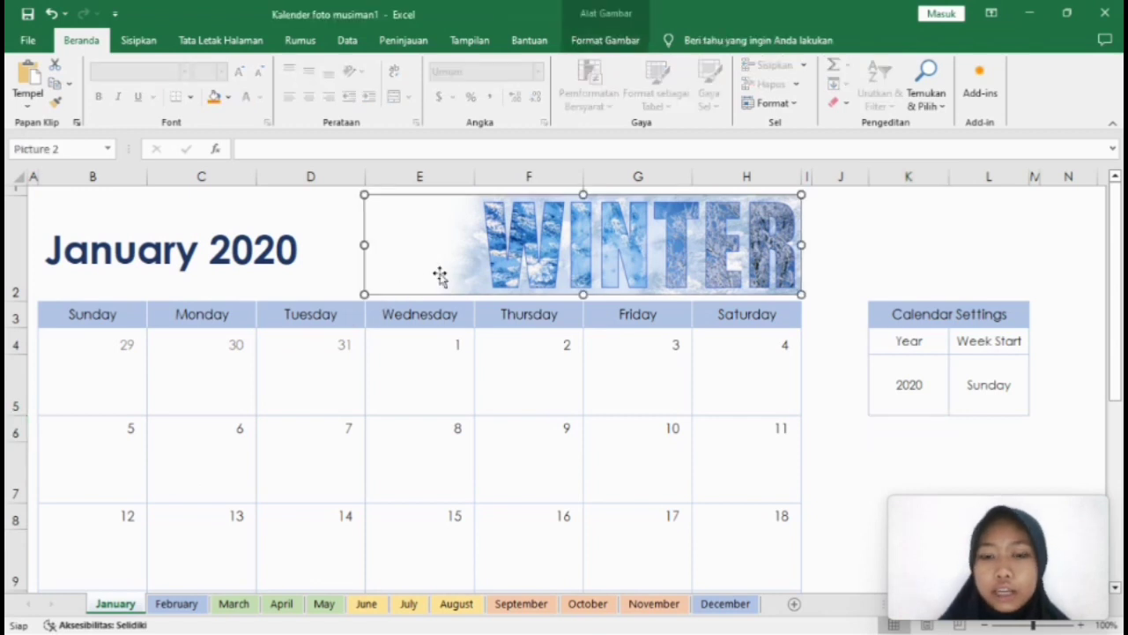
Step: Replace the WINTER banner with the garden-19830 orange flower photo and widen it across the banner
{"action": "right_click", "coordinate": [440, 273]}
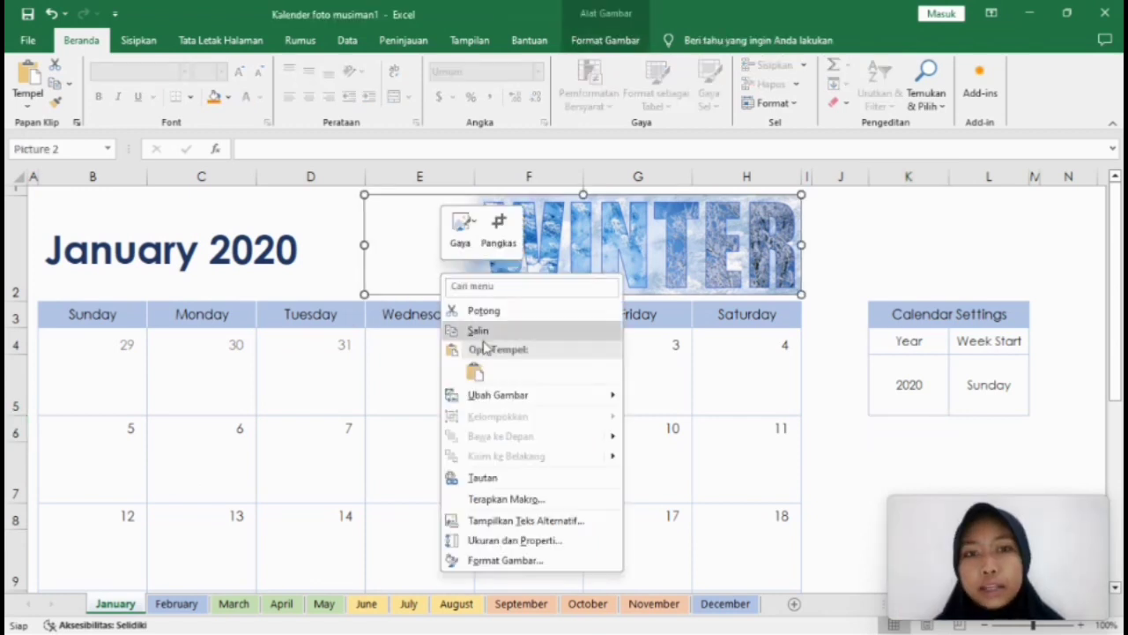
{"action": "mouse_move", "coordinate": [549, 402]}
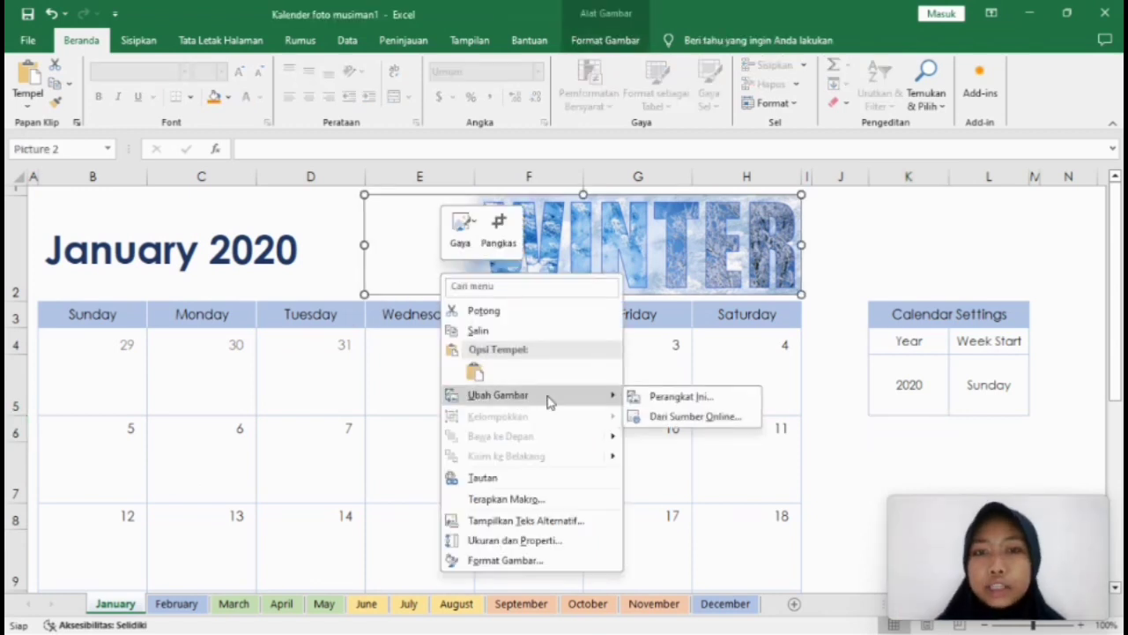
{"action": "left_click", "coordinate": [633, 399]}
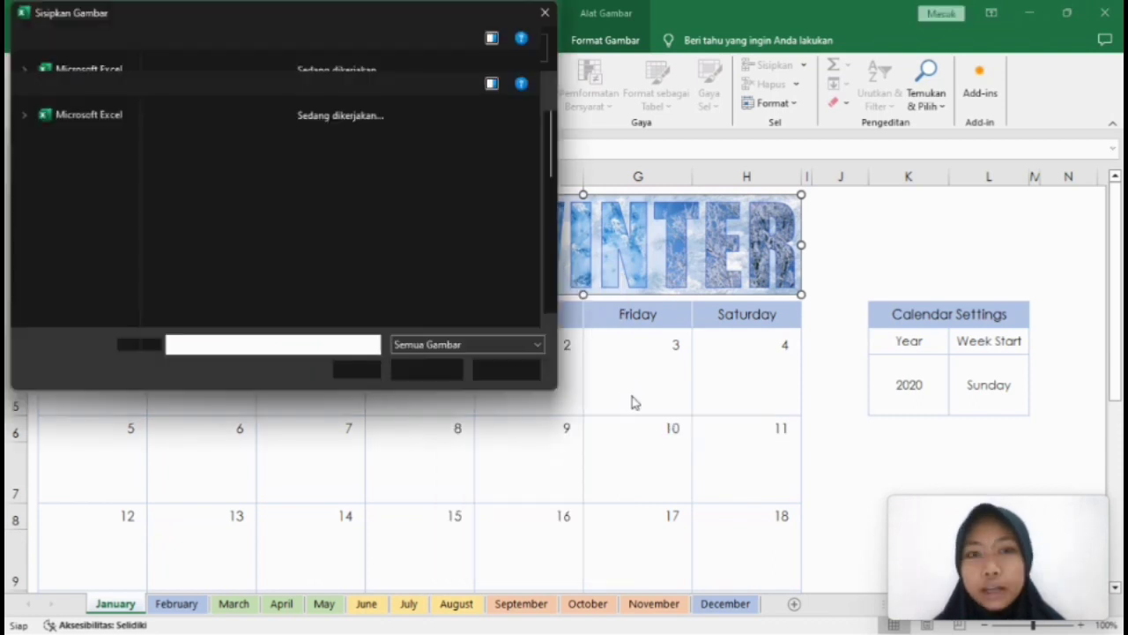
{"action": "left_click", "coordinate": [298, 266]}
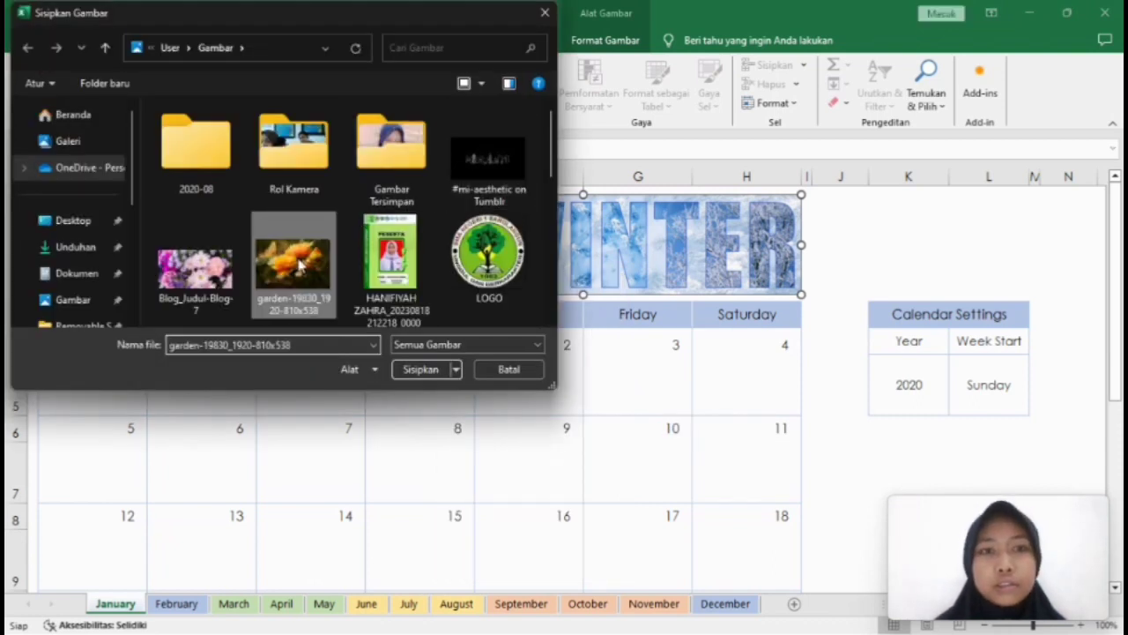
{"action": "left_click", "coordinate": [421, 372]}
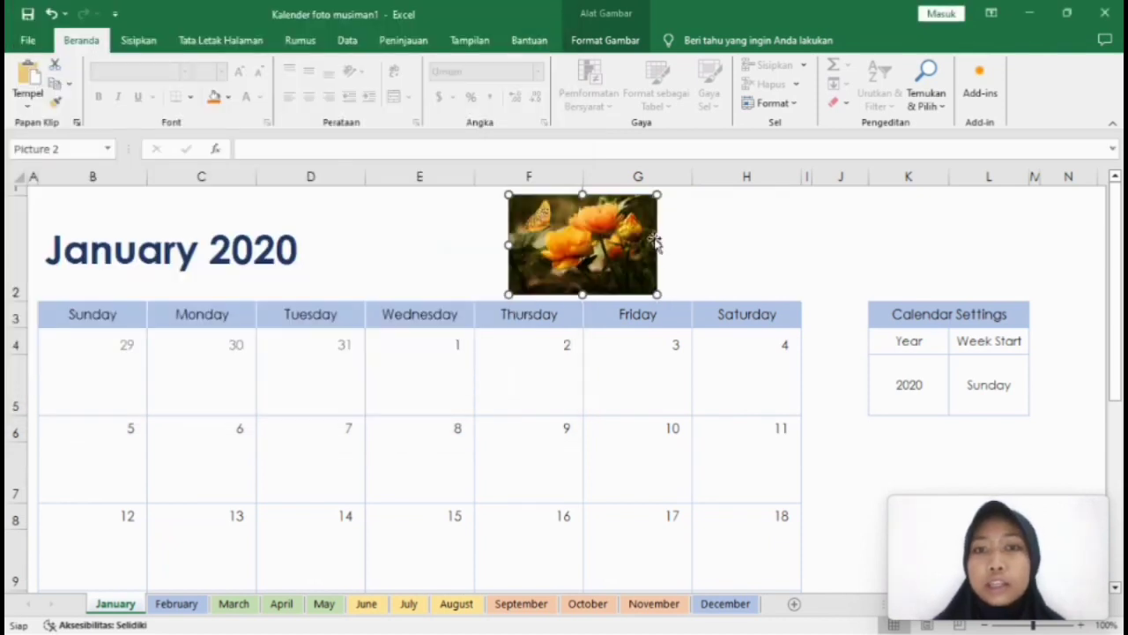
{"action": "left_click_drag", "start_coordinate": [657, 244], "coordinate": [802, 252]}
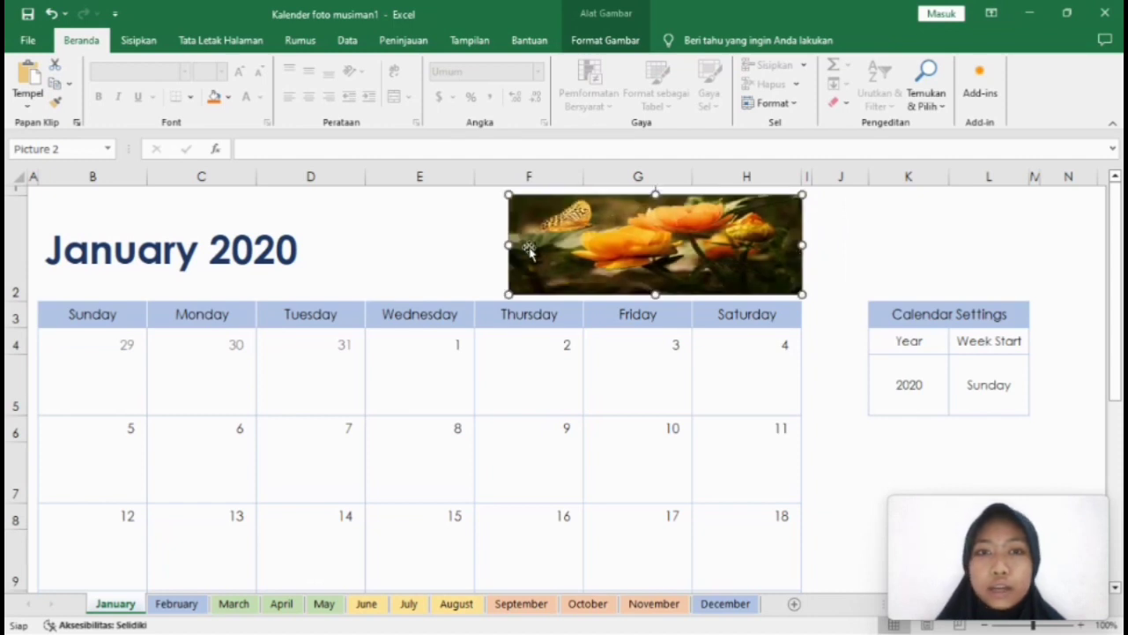
{"action": "left_click_drag", "start_coordinate": [509, 245], "coordinate": [473, 240]}
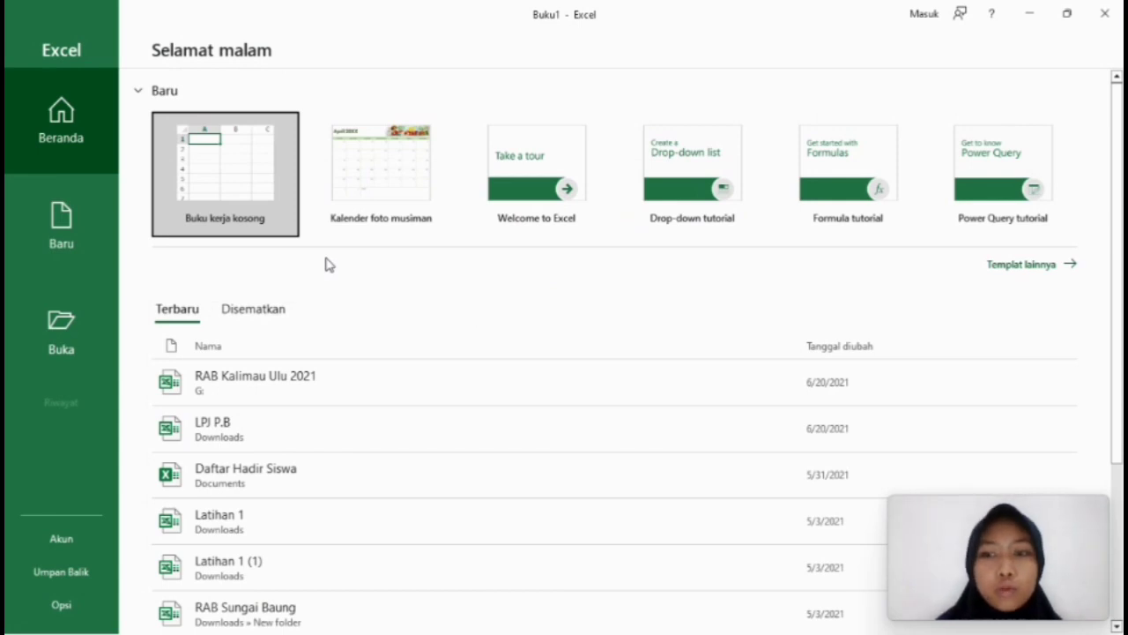
Step: Create a new blank workbook (Buku kerja kosong) and open its File backstage home page
{"action": "left_click", "coordinate": [228, 171]}
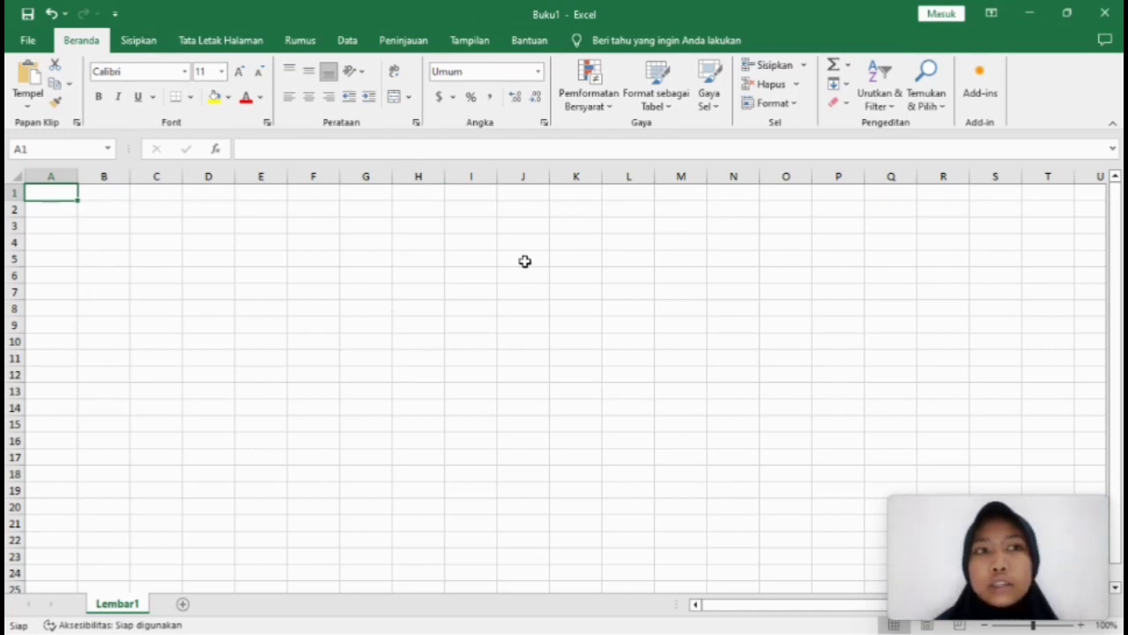
{"action": "left_click", "coordinate": [34, 41]}
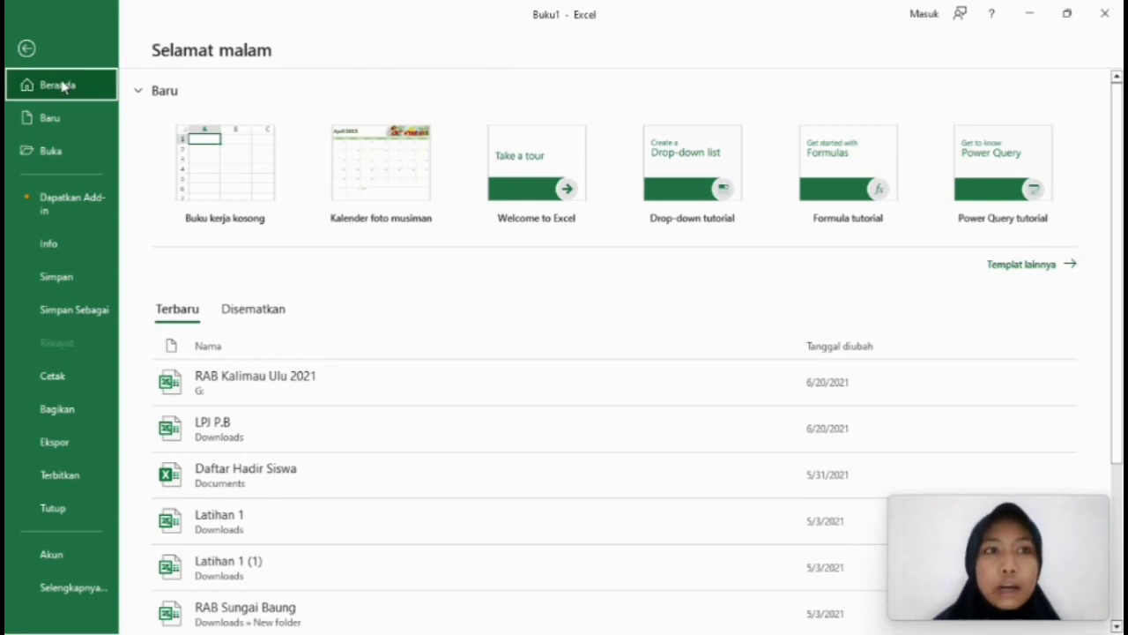
Step: Browse the New, Open and Info pages, check Protect Workbook options, then go to Simpan Sebagai
{"action": "left_click", "coordinate": [63, 120]}
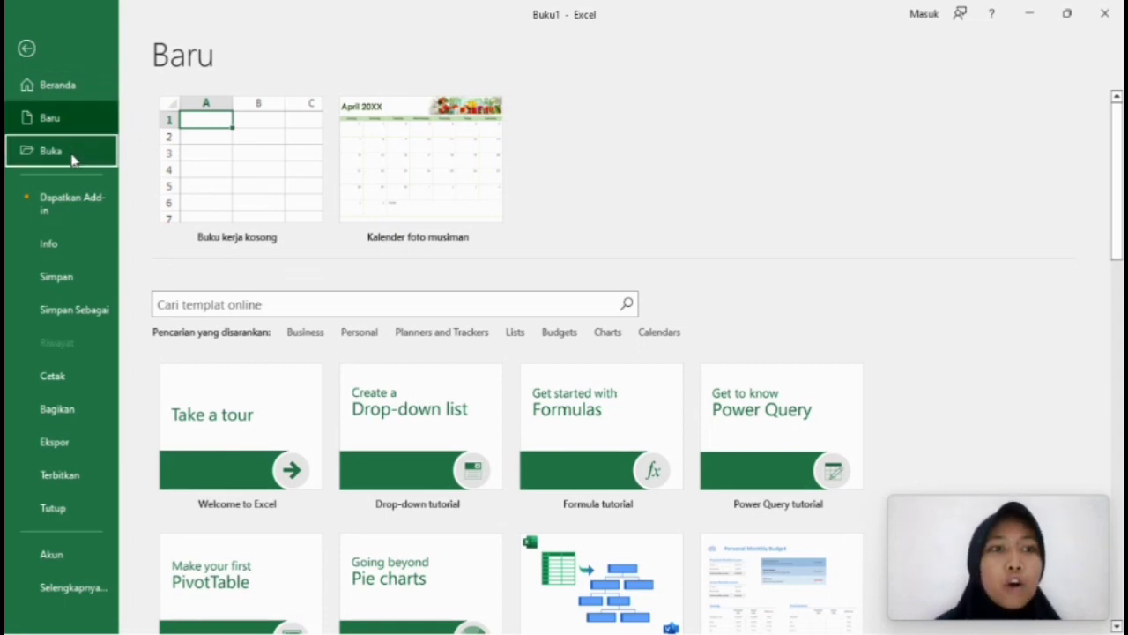
{"action": "left_click", "coordinate": [74, 160]}
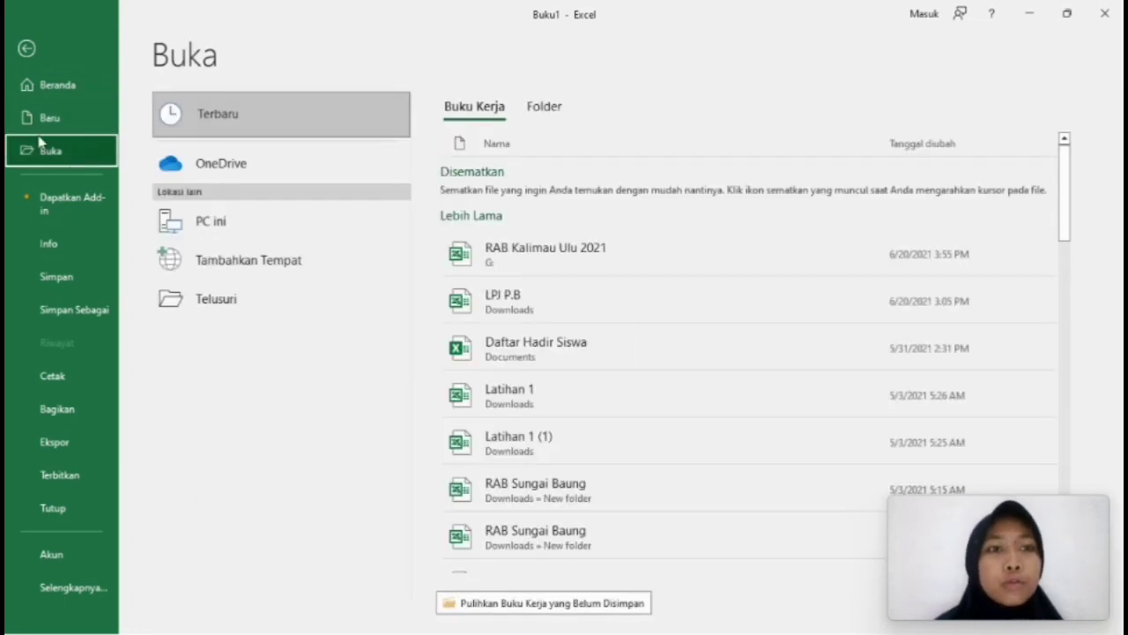
{"action": "left_click", "coordinate": [62, 244]}
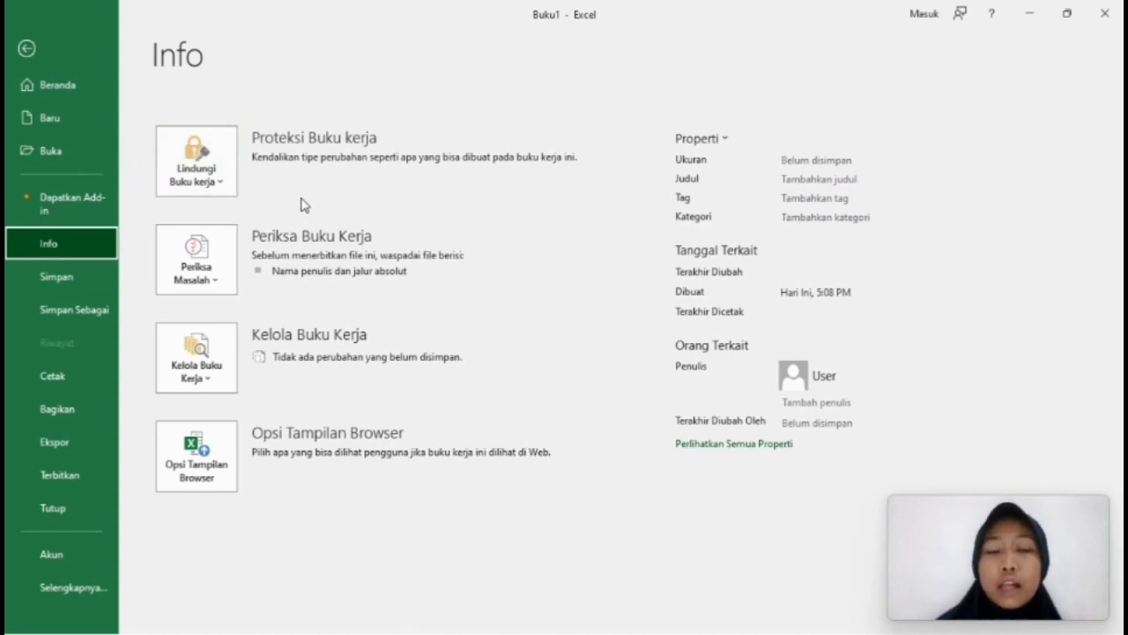
{"action": "left_click", "coordinate": [221, 187]}
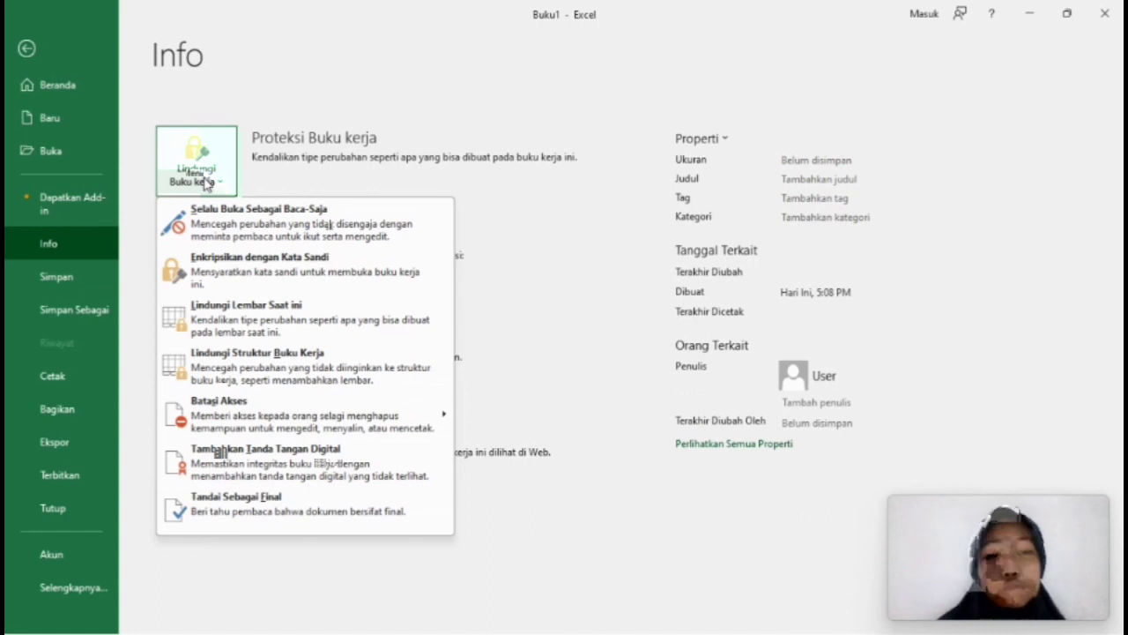
{"action": "left_click", "coordinate": [205, 181]}
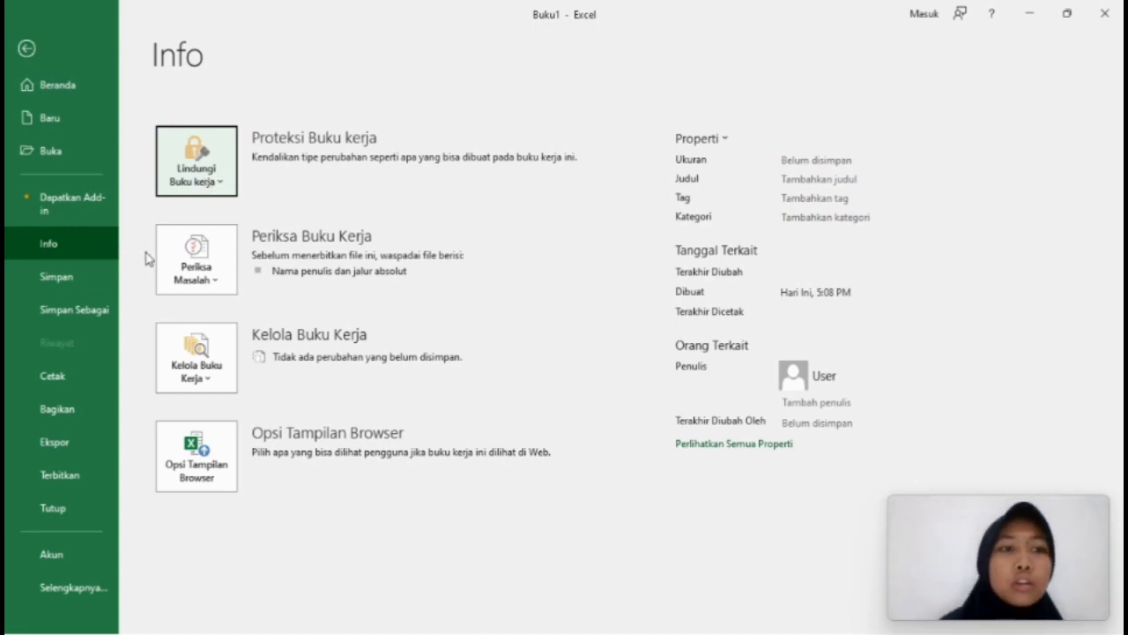
{"action": "left_click", "coordinate": [87, 278]}
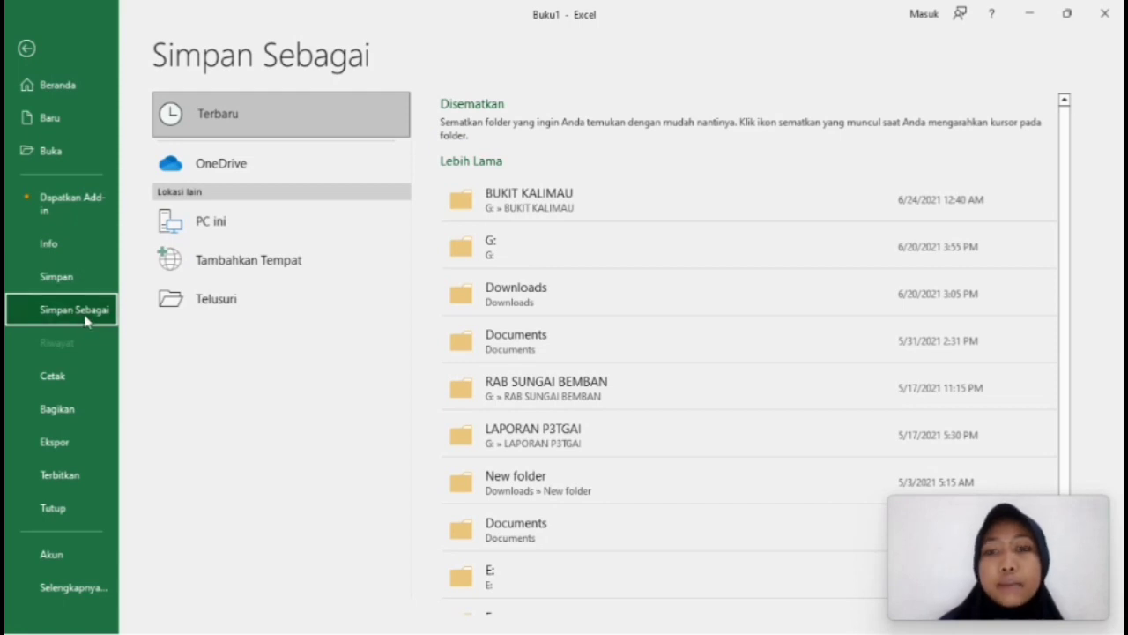
Step: Step through the Cetak, Bagikan and Ekspor pages to the Terbitkan (Power BI) page
{"action": "left_click", "coordinate": [77, 381]}
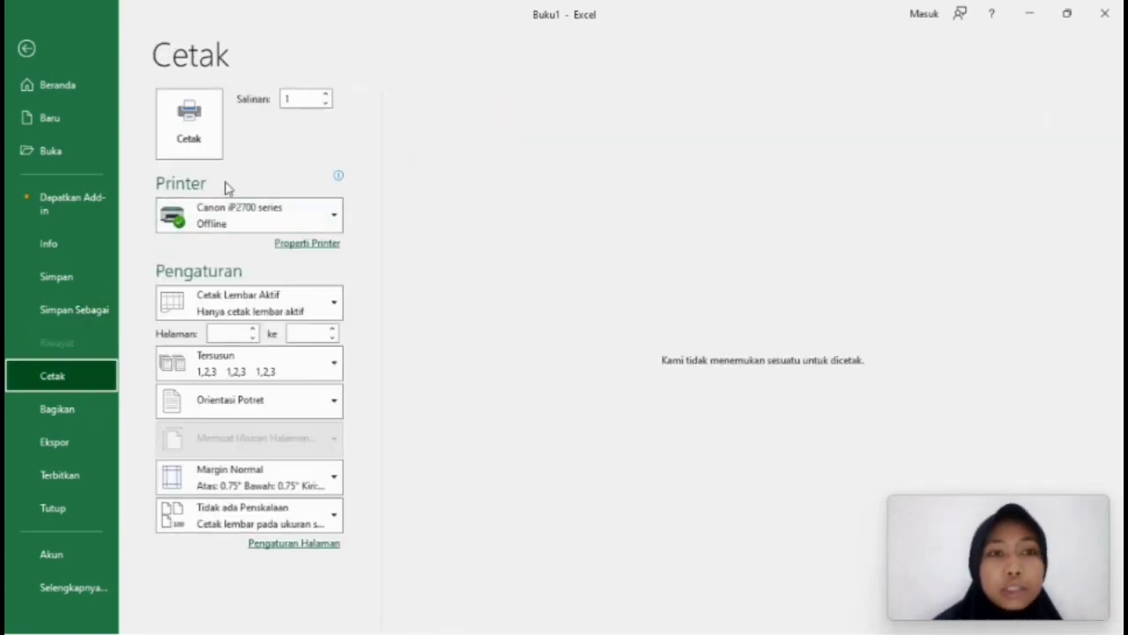
{"action": "left_click", "coordinate": [67, 426]}
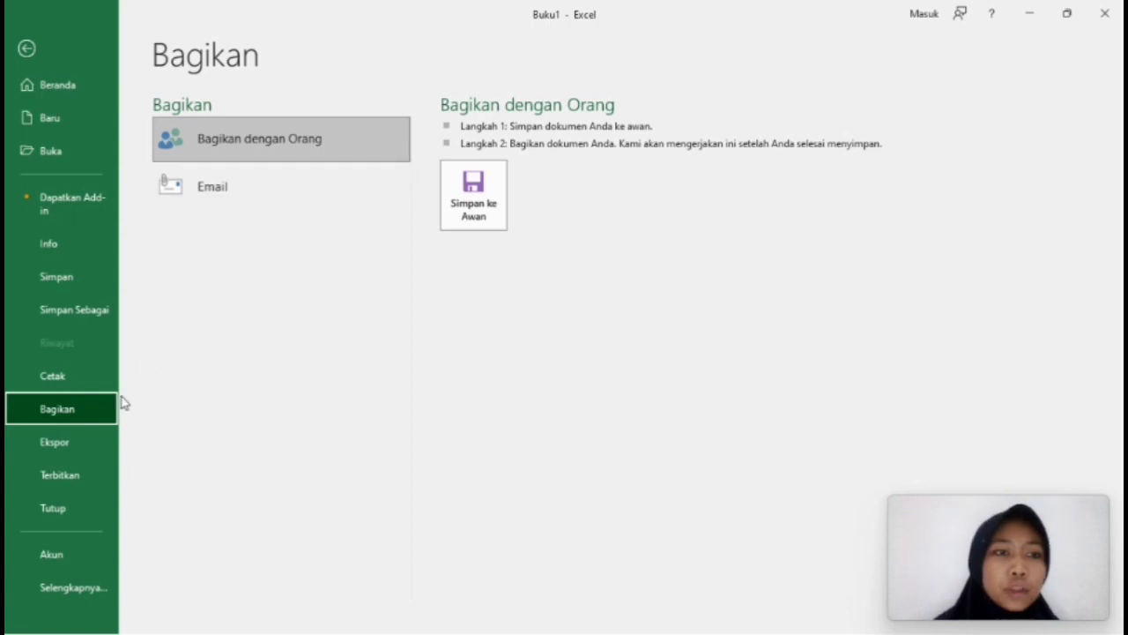
{"action": "left_click", "coordinate": [87, 442]}
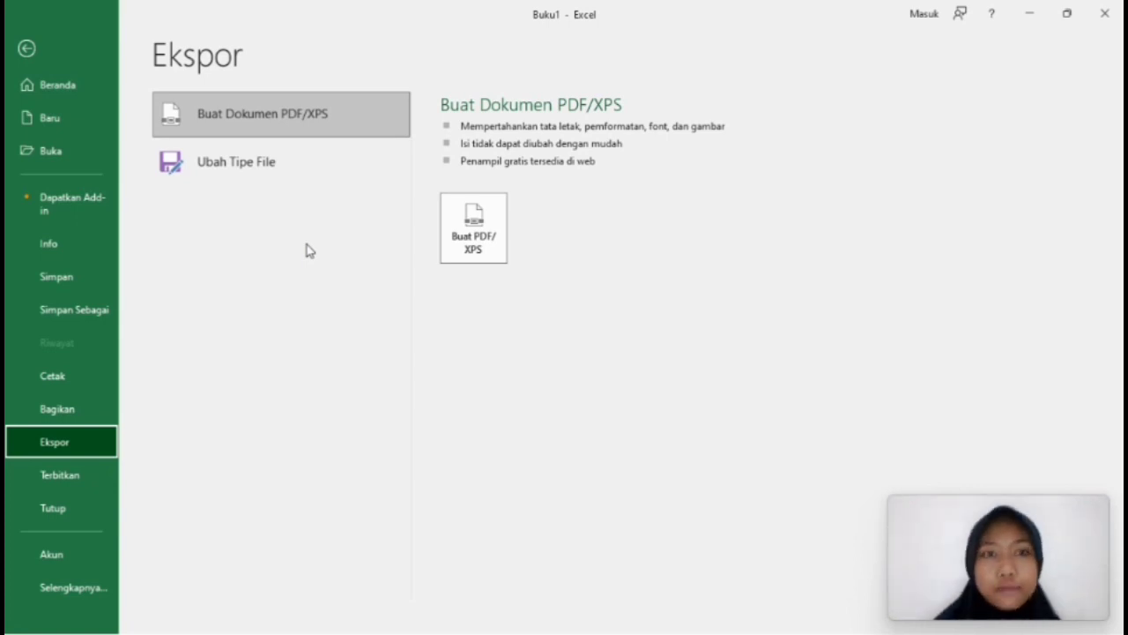
{"action": "left_click", "coordinate": [93, 477]}
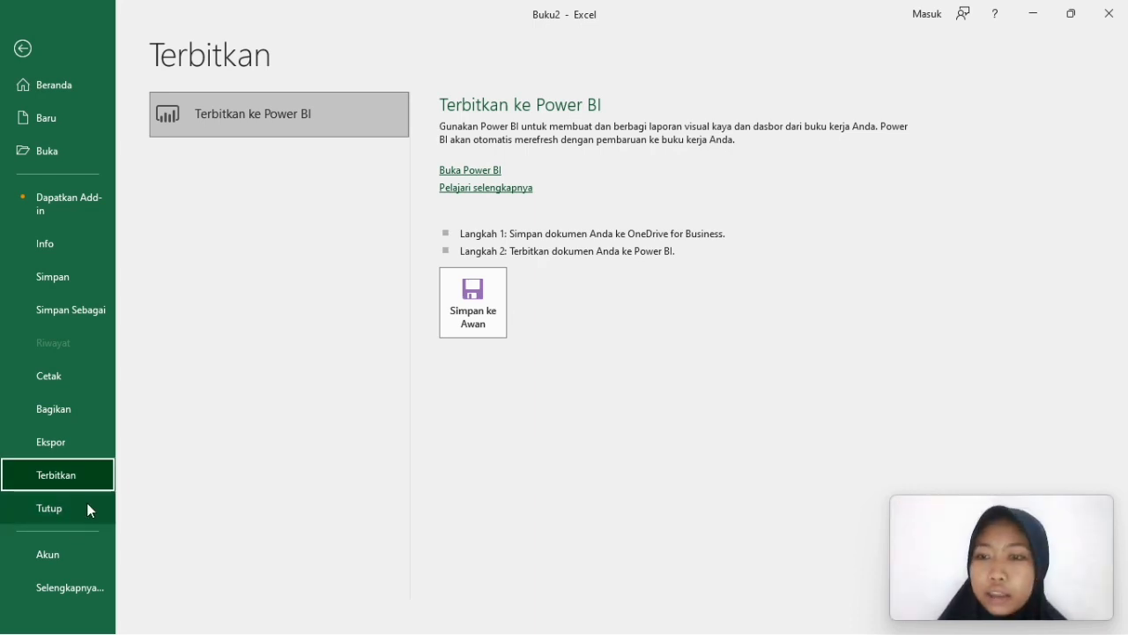
Step: View Akun information, open Opsi Excel from Selengkapnya, and close it without changes
{"action": "left_click", "coordinate": [72, 555]}
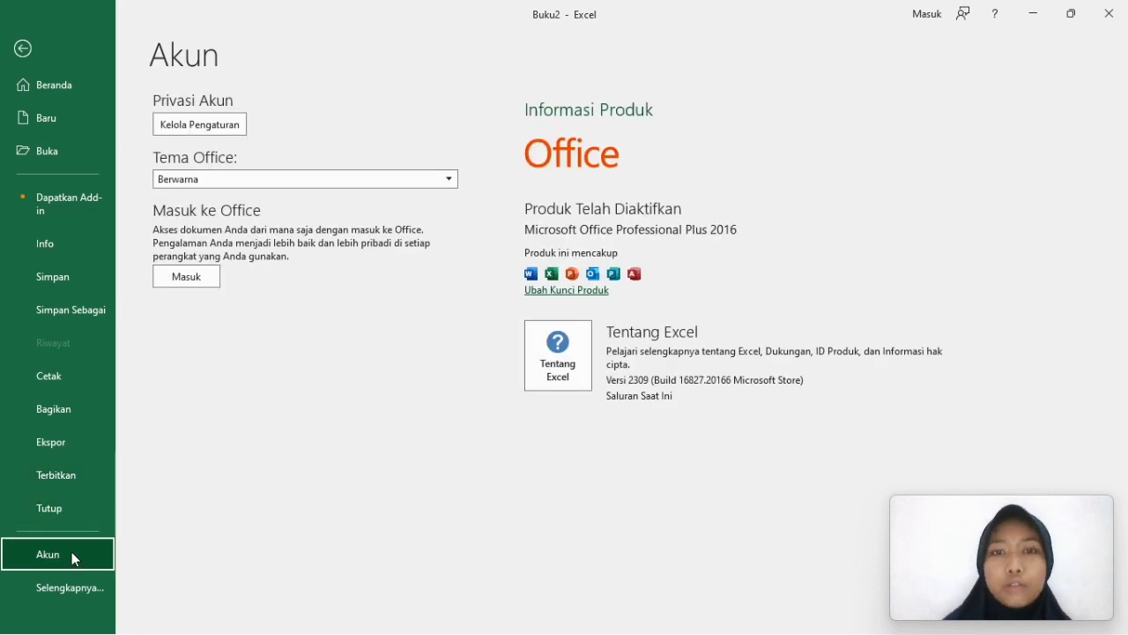
{"action": "left_click", "coordinate": [76, 587]}
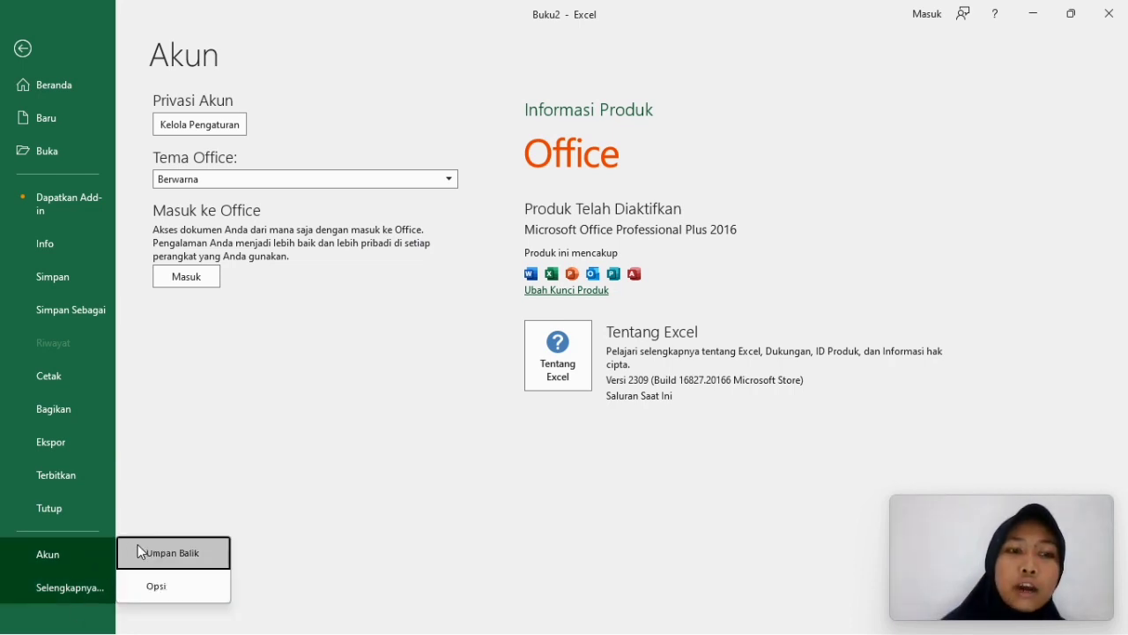
{"action": "left_click", "coordinate": [167, 589]}
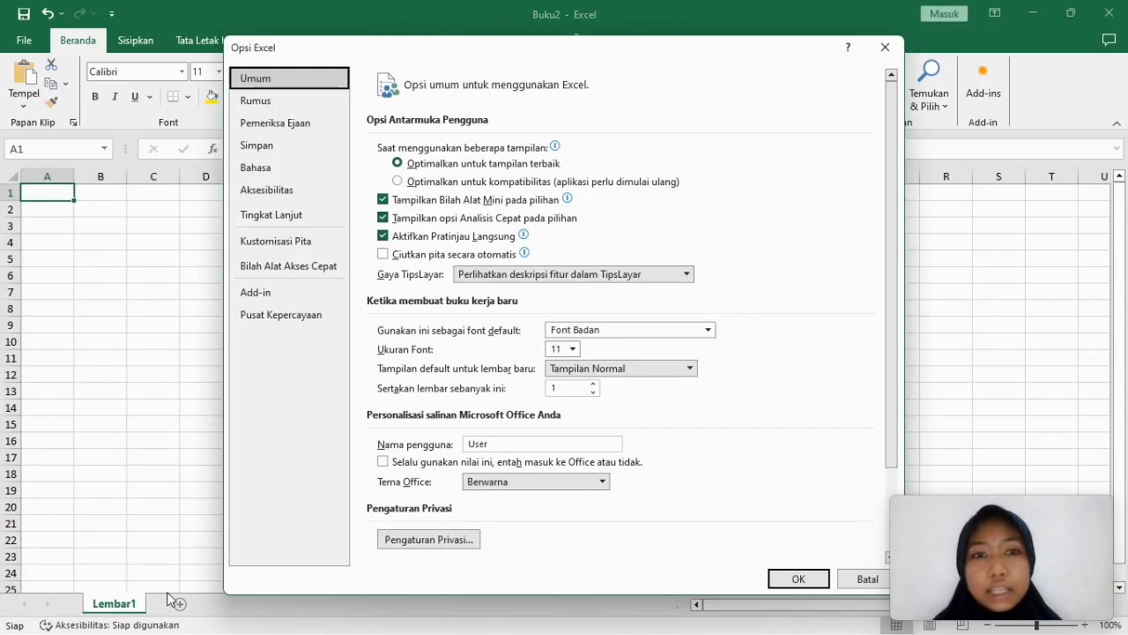
{"action": "left_click", "coordinate": [889, 52]}
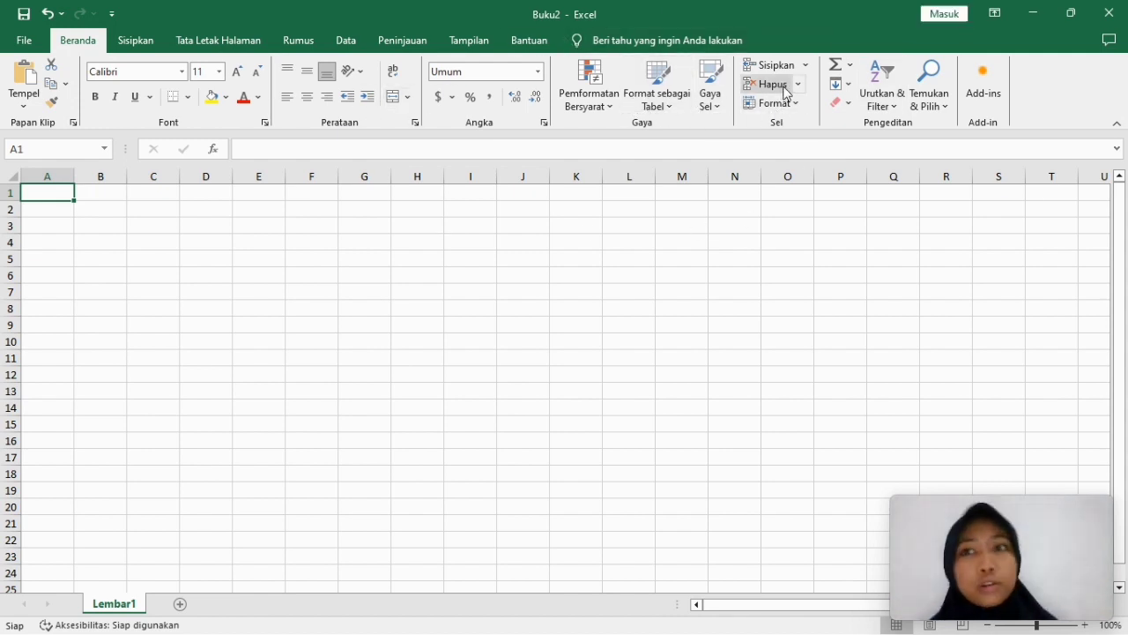
{"action": "left_click", "coordinate": [994, 15]}
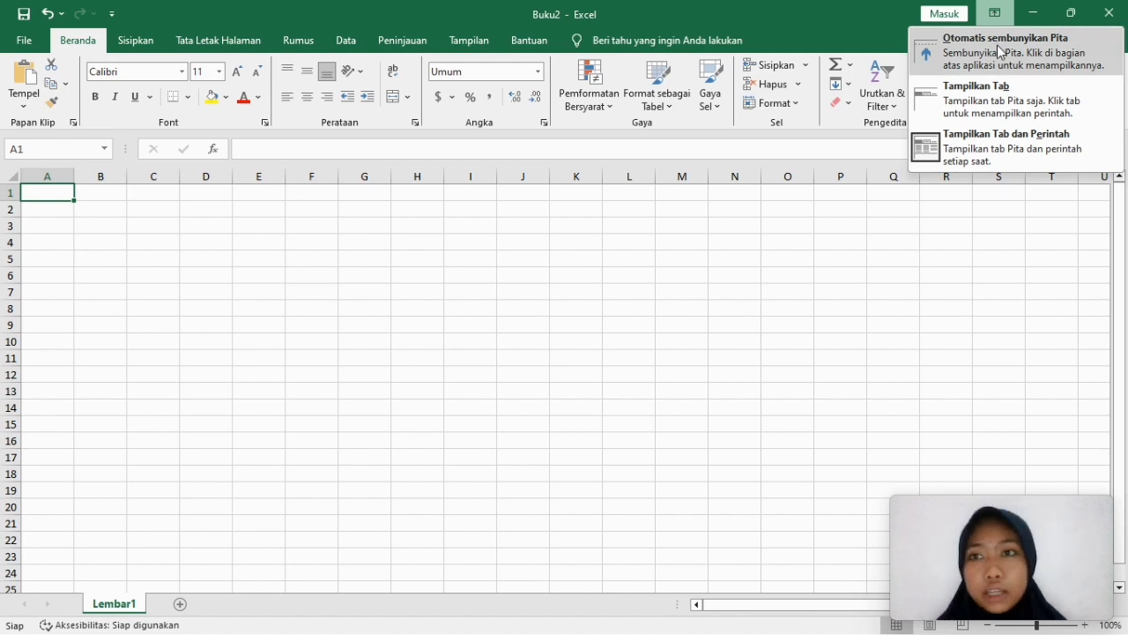
{"action": "left_click", "coordinate": [965, 51]}
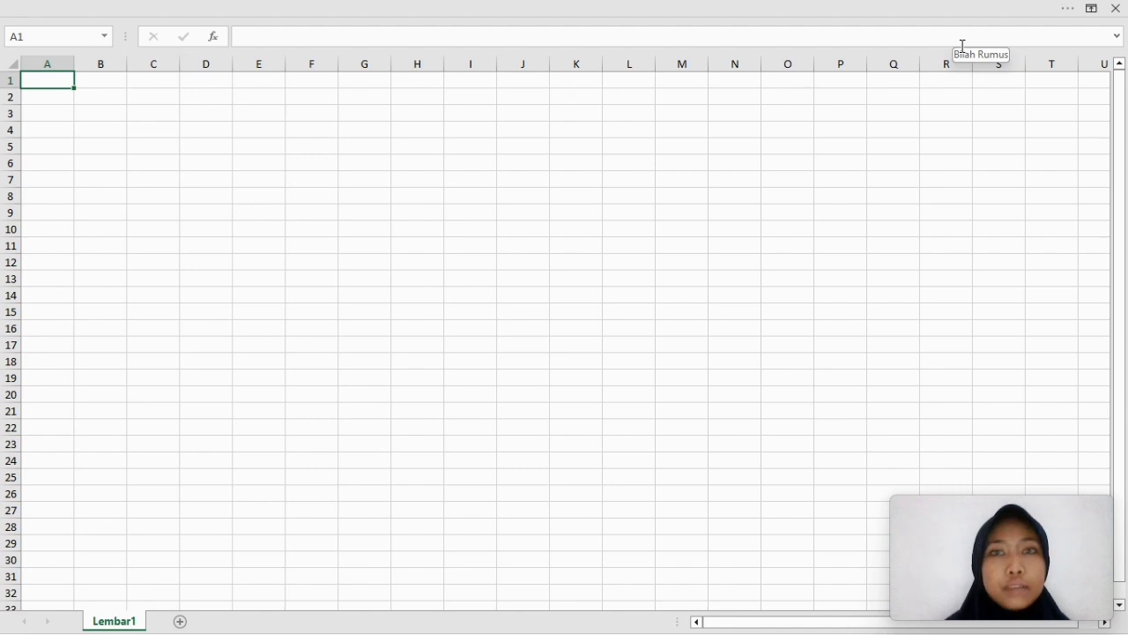
{"action": "left_click", "coordinate": [1091, 10]}
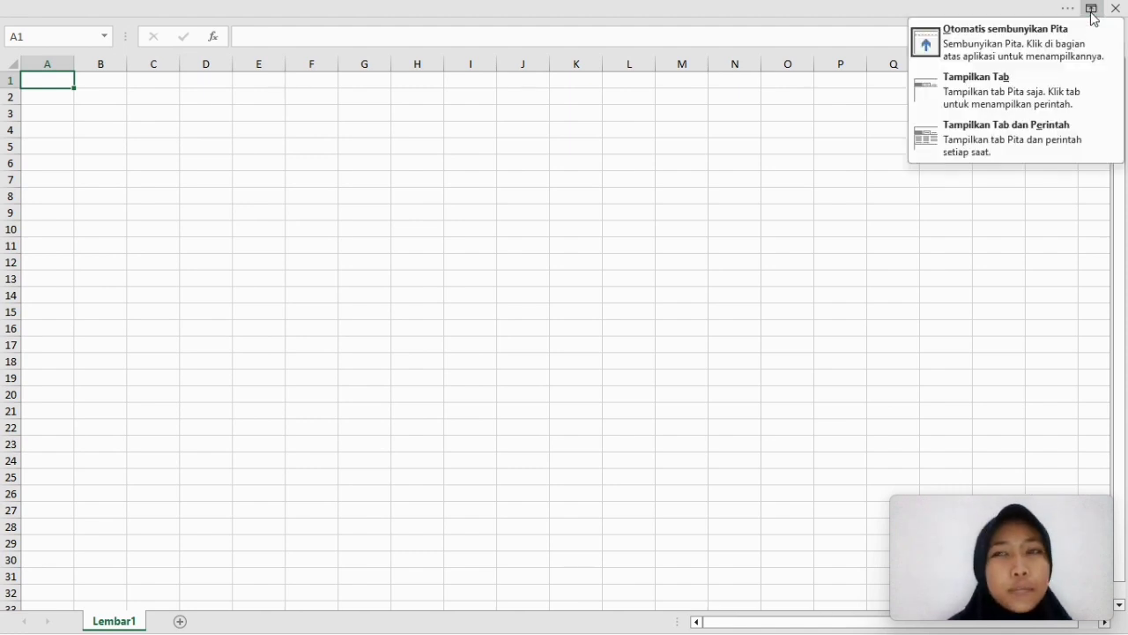
{"action": "left_click", "coordinate": [1053, 96]}
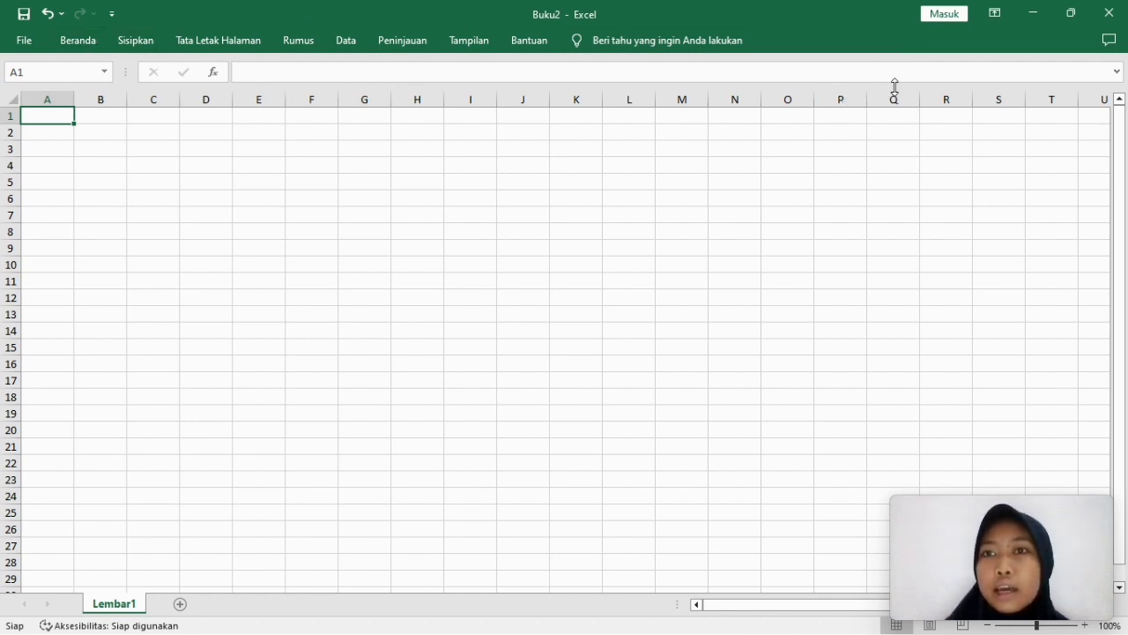
{"action": "left_click", "coordinate": [998, 12]}
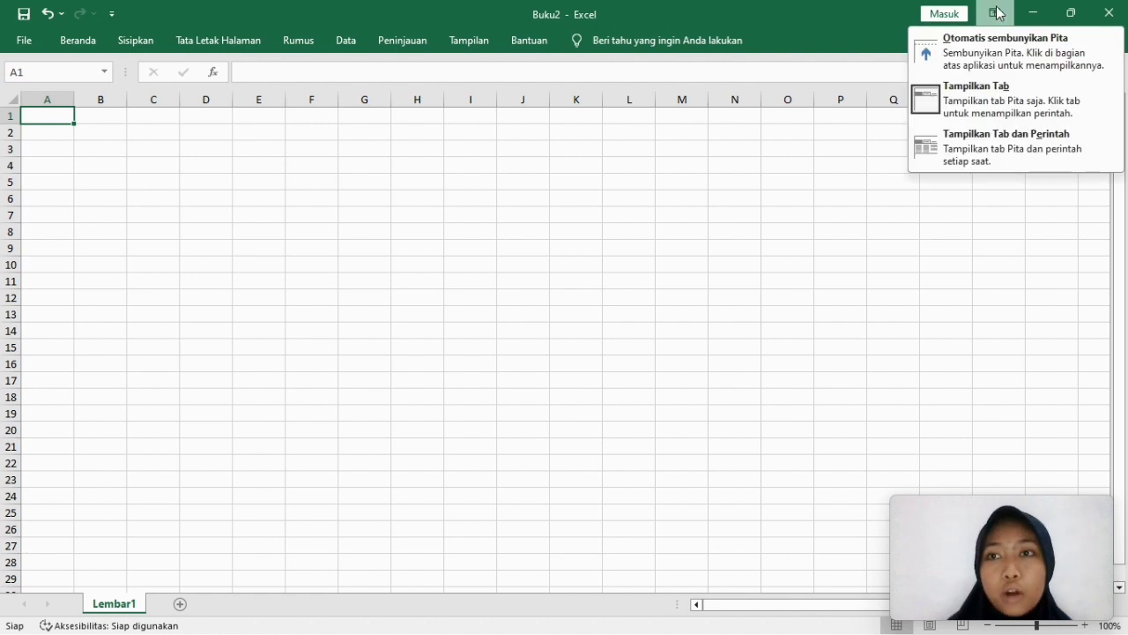
{"action": "left_click", "coordinate": [963, 150]}
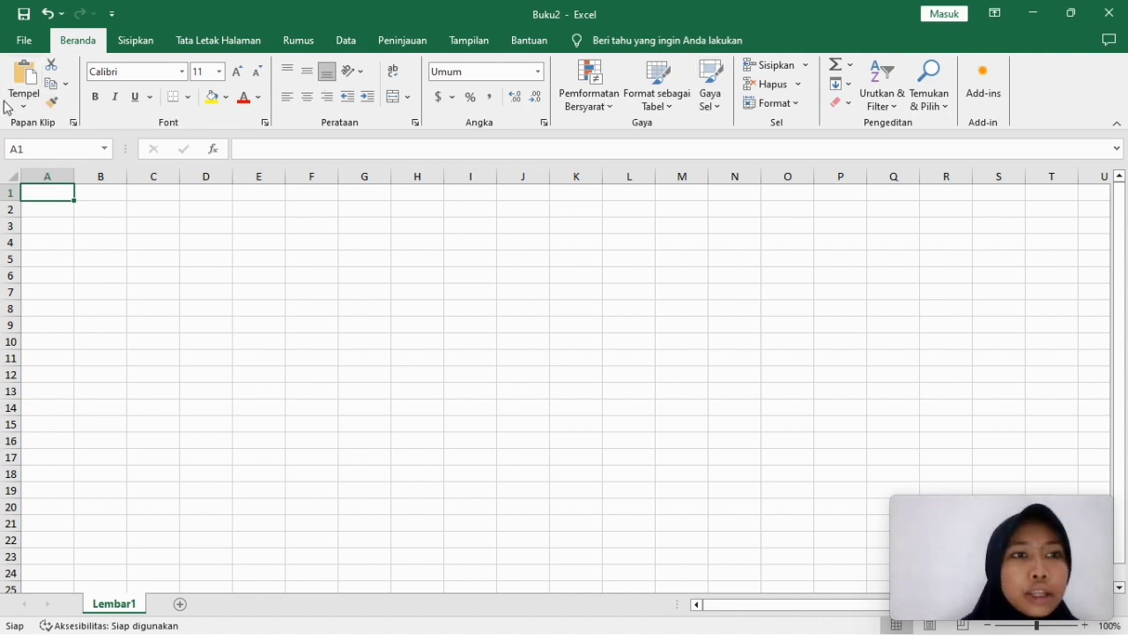
Step: Open the Papan Klip task pane to list the copied student table items
{"action": "left_click", "coordinate": [74, 123]}
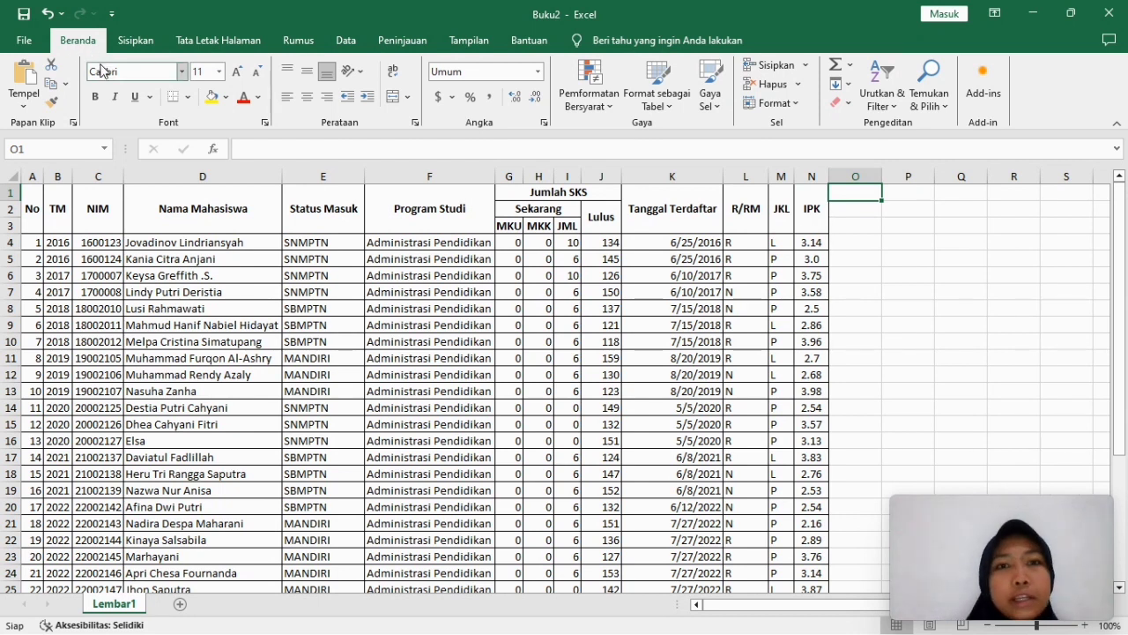
{"action": "left_click", "coordinate": [73, 122]}
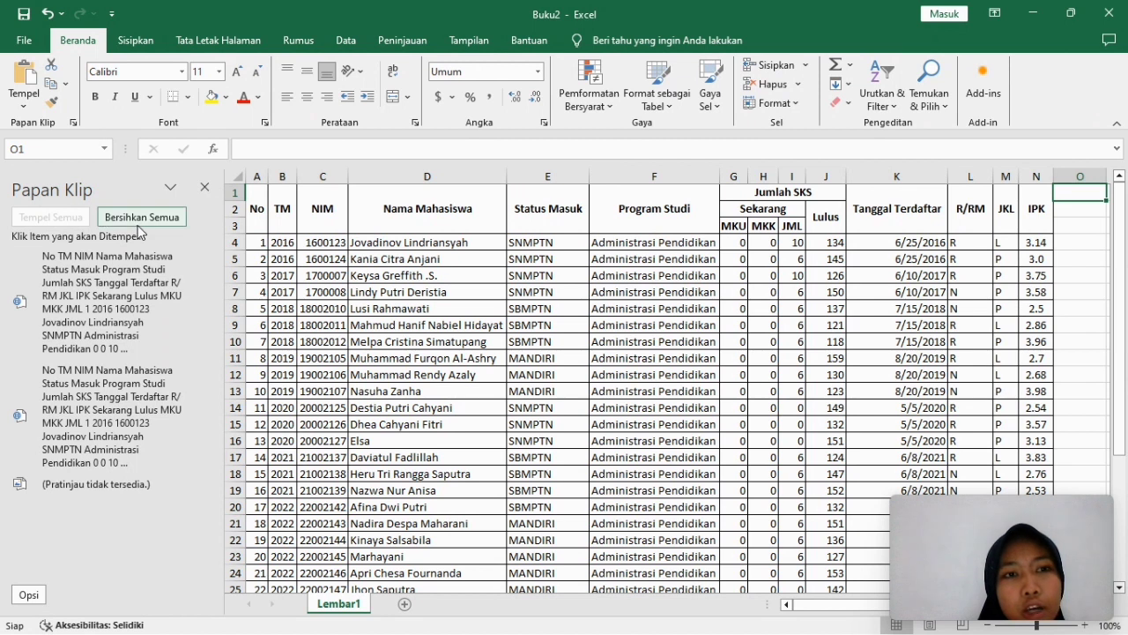
Step: Close the Papan Klip pane and briefly check the Salin dropdown's copy-as-picture options
{"action": "left_click", "coordinate": [204, 188]}
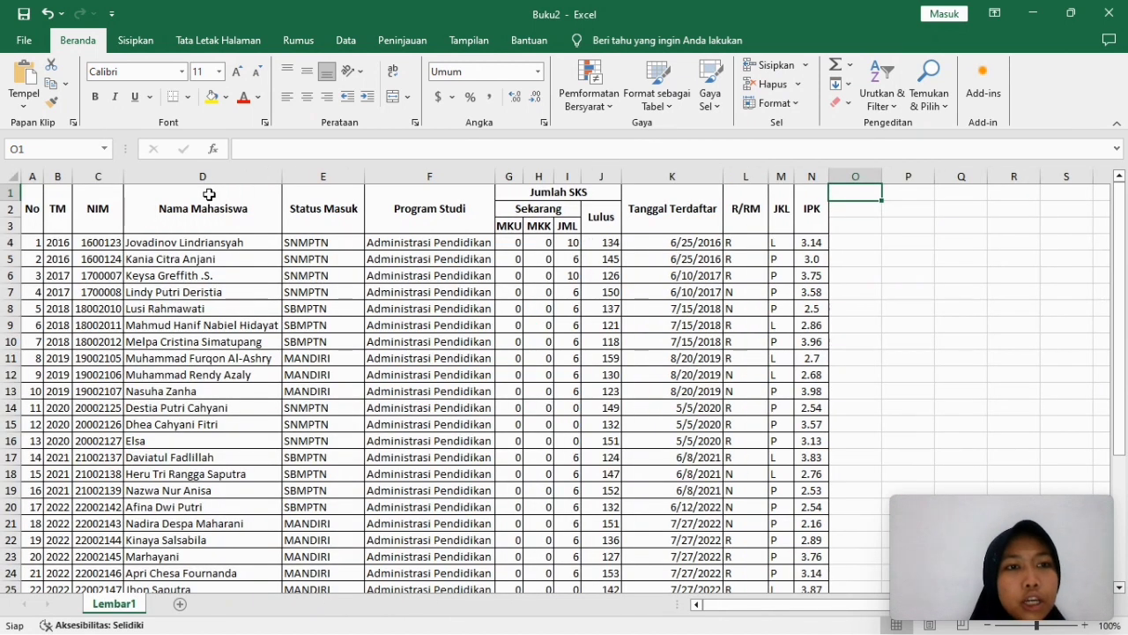
{"action": "left_click", "coordinate": [66, 83]}
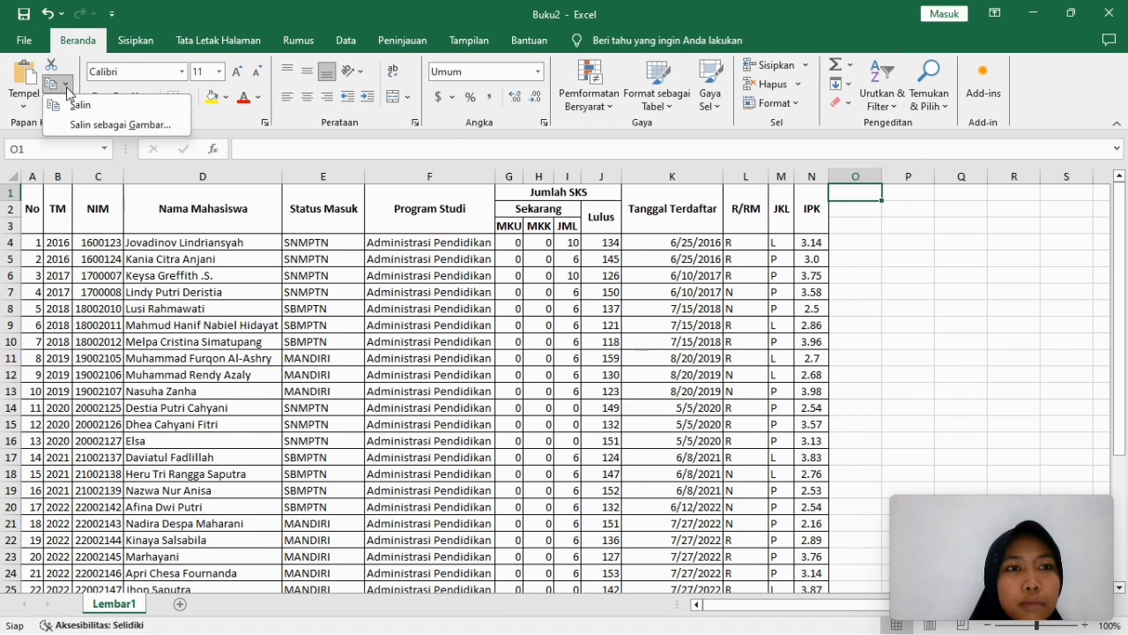
{"action": "left_click", "coordinate": [65, 83]}
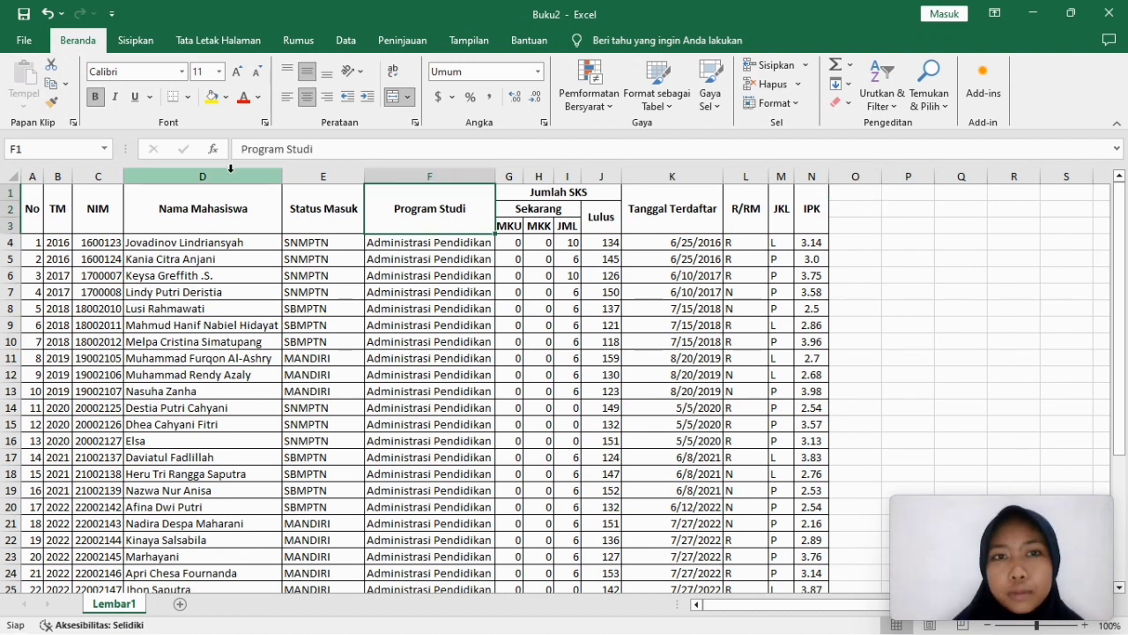
Step: Cut column F (Program Studi) and insert it at column O, after IPK
{"action": "left_click", "coordinate": [398, 174]}
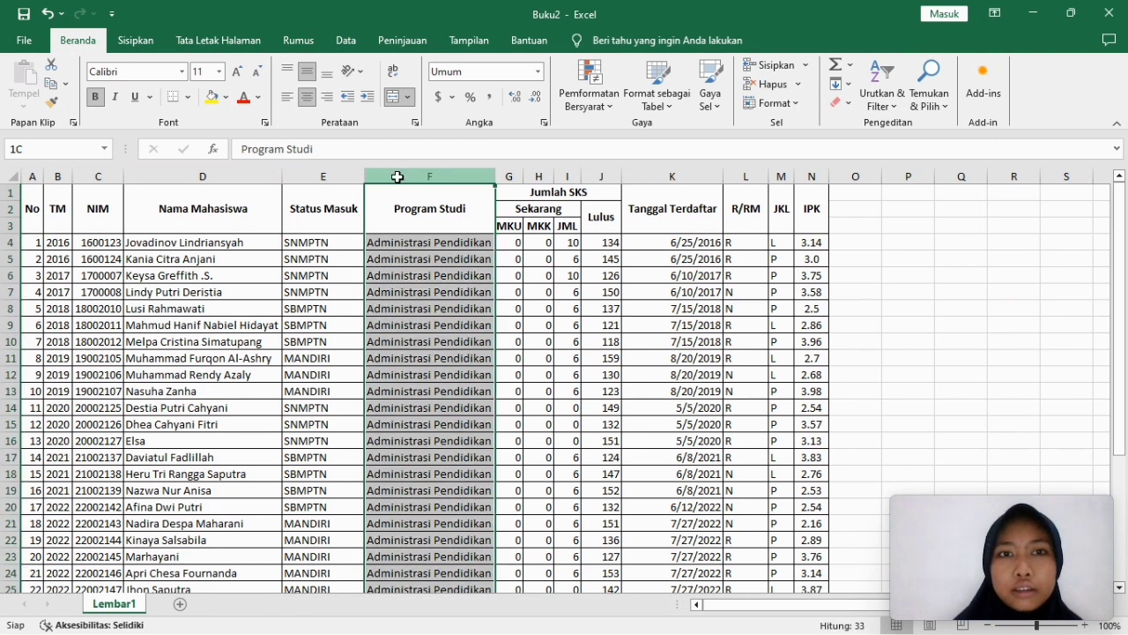
{"action": "left_click", "coordinate": [50, 70]}
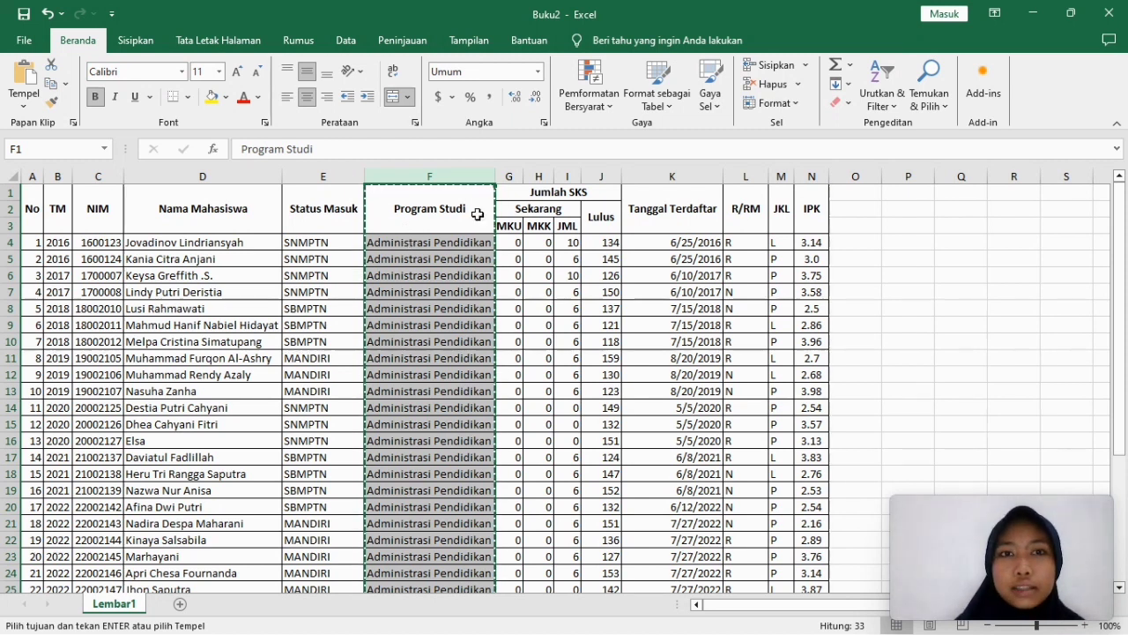
{"action": "left_click", "coordinate": [841, 176]}
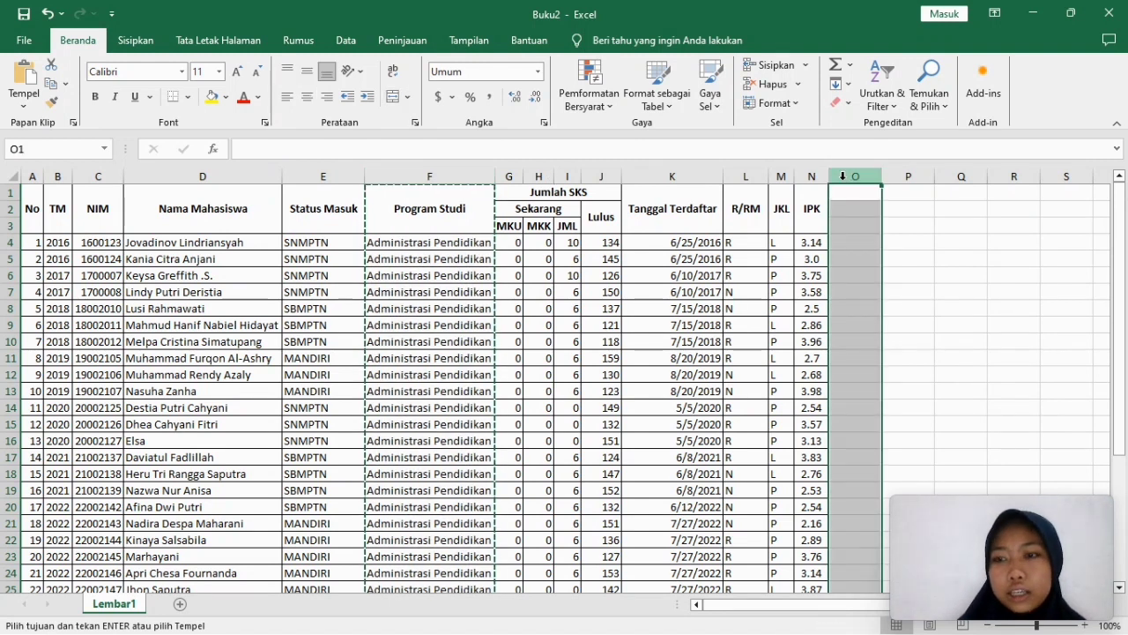
{"action": "right_click", "coordinate": [842, 176]}
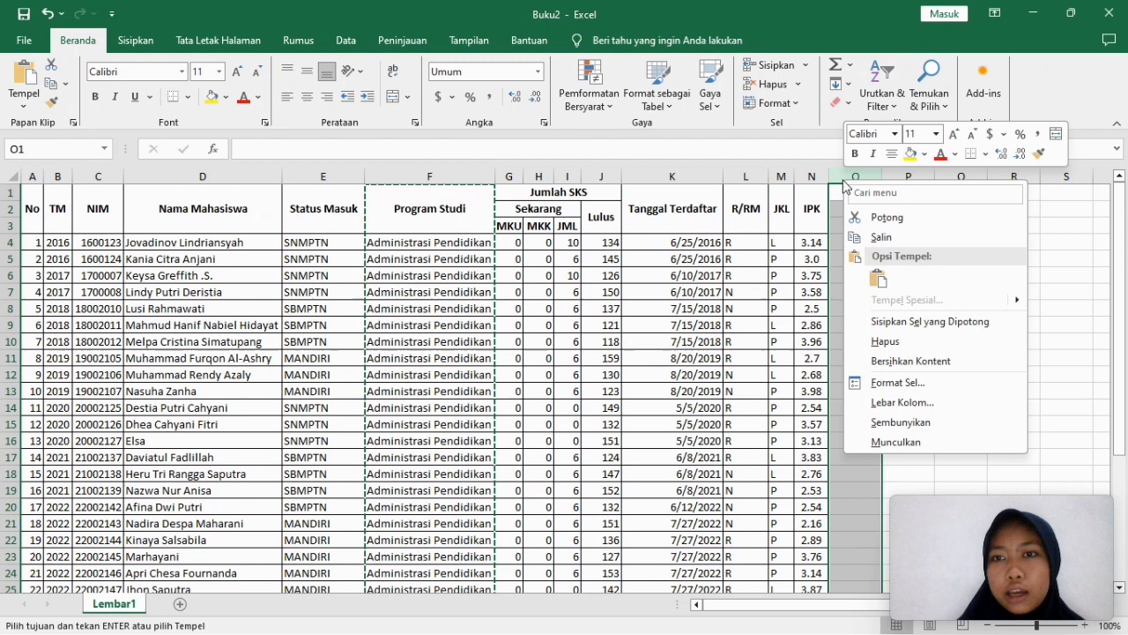
{"action": "left_click", "coordinate": [924, 323]}
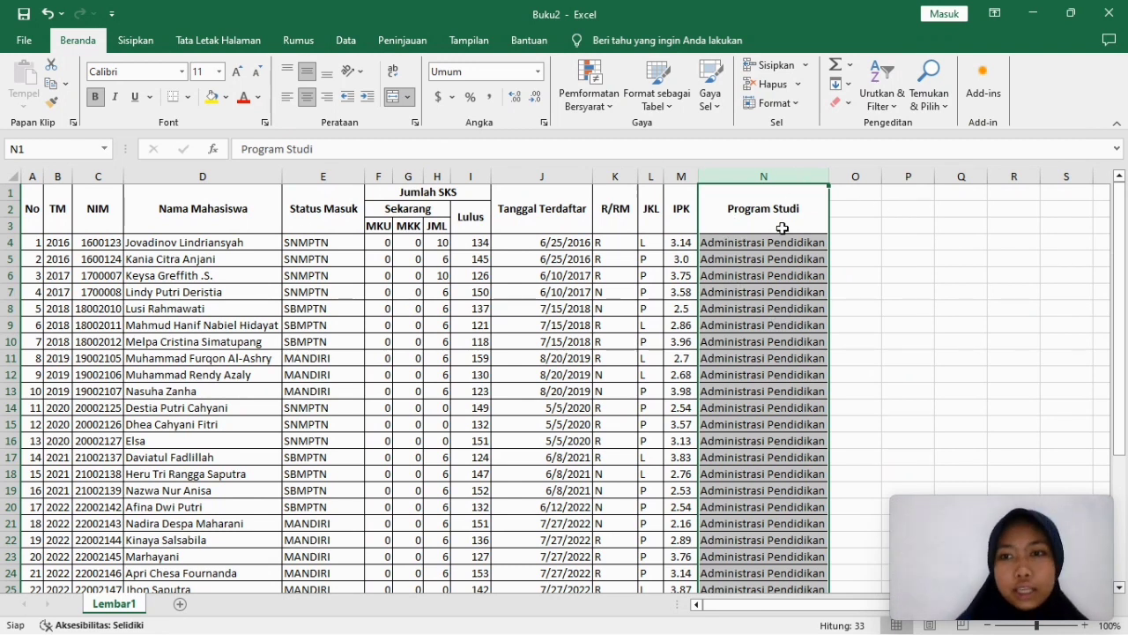
{"action": "left_click", "coordinate": [864, 239]}
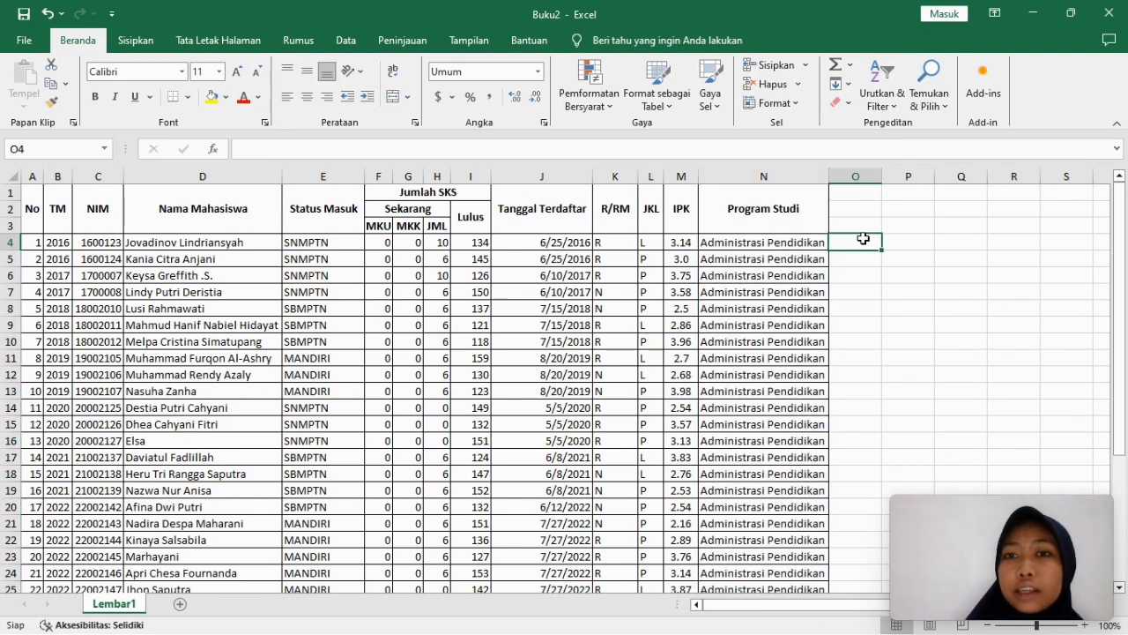
{"action": "left_click", "coordinate": [804, 175]}
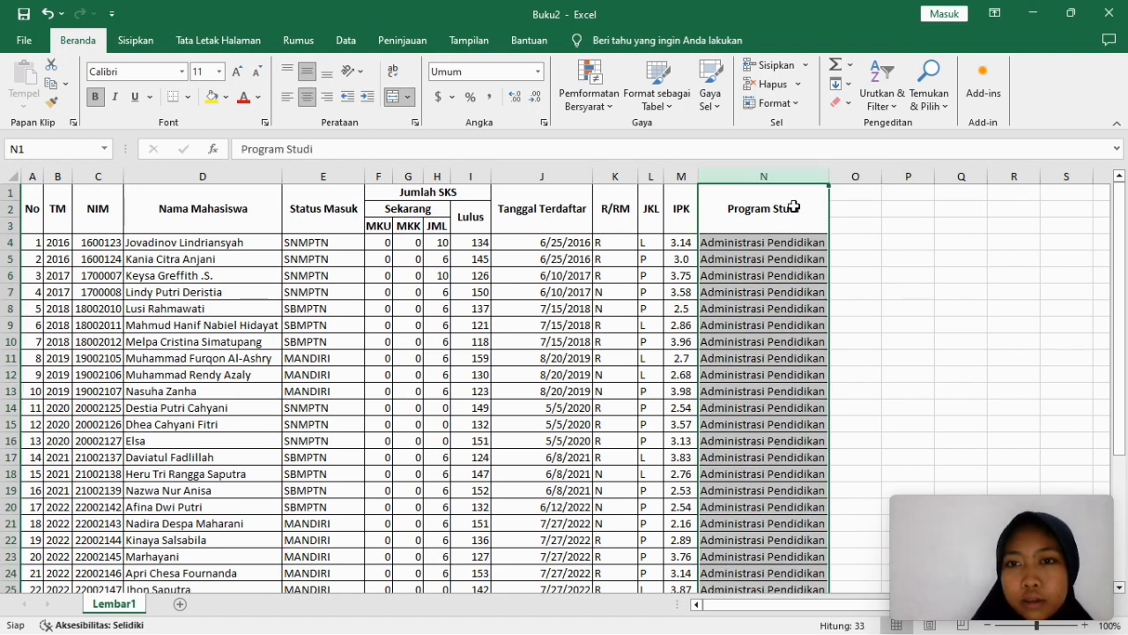
Step: Delete the Program Studi column, undo and redo the deletion, then select header rows A1:K3
{"action": "right_click", "coordinate": [788, 353]}
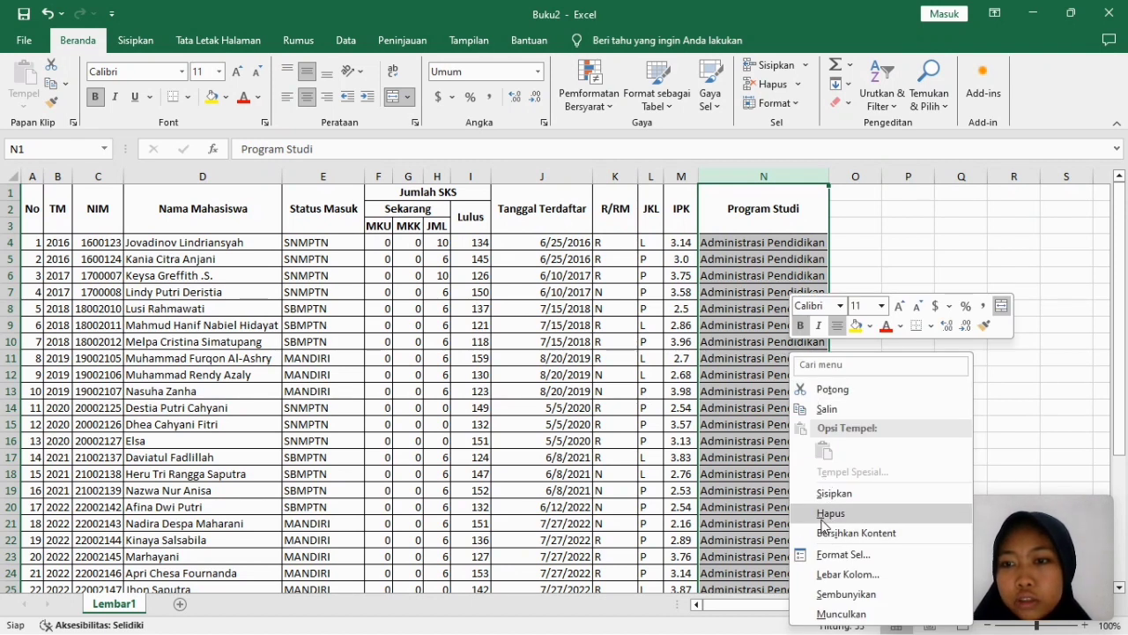
{"action": "left_click", "coordinate": [823, 519]}
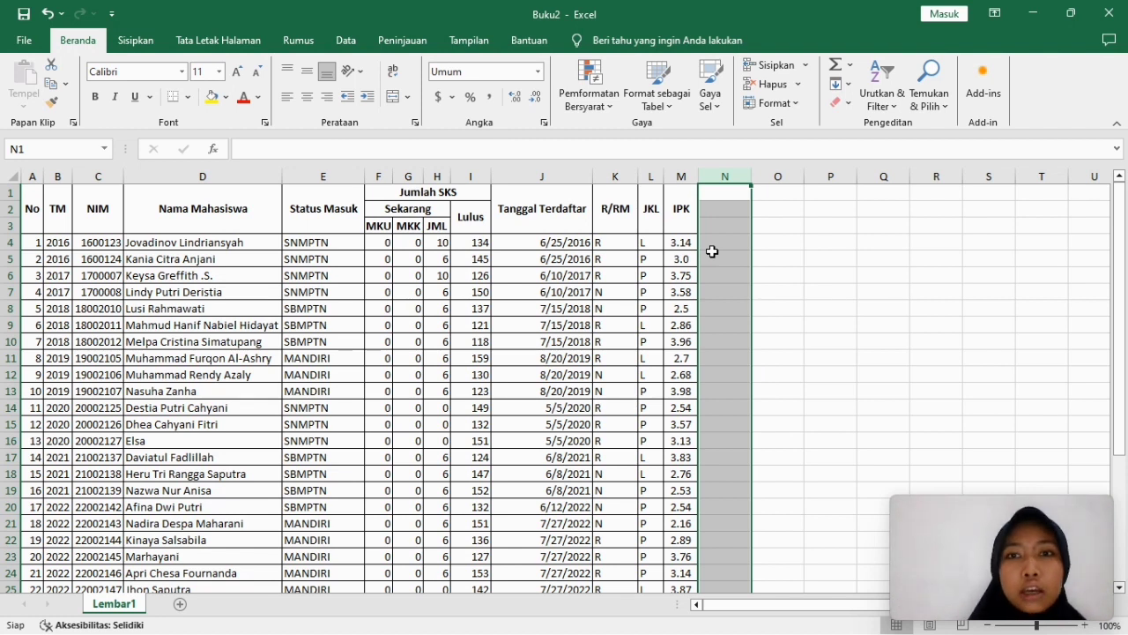
{"action": "left_click", "coordinate": [47, 14]}
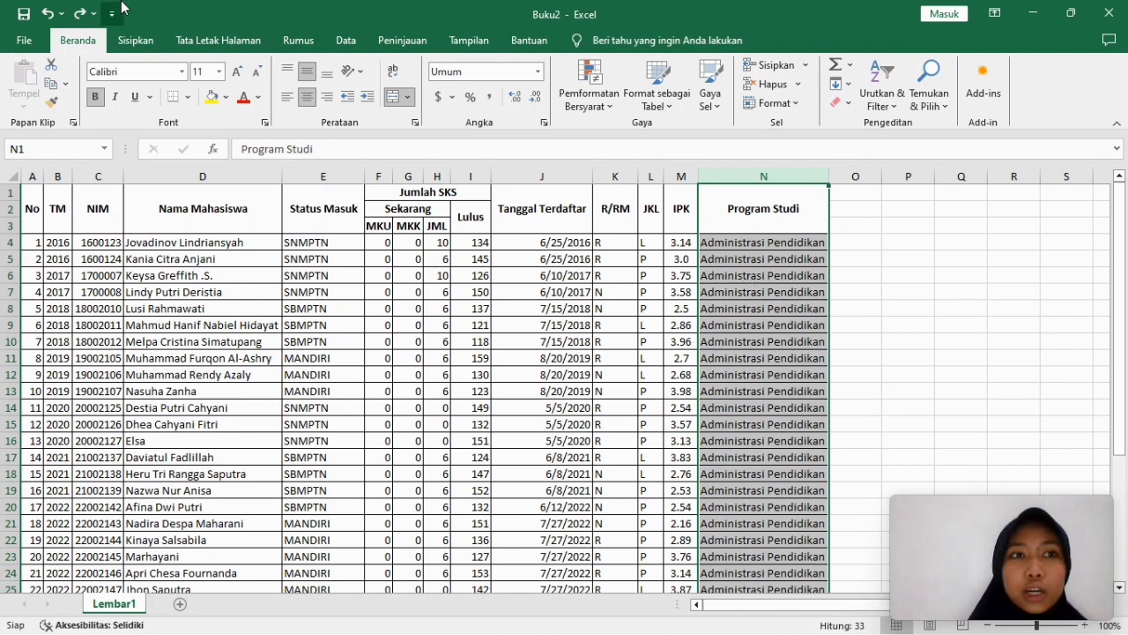
{"action": "left_click", "coordinate": [82, 14]}
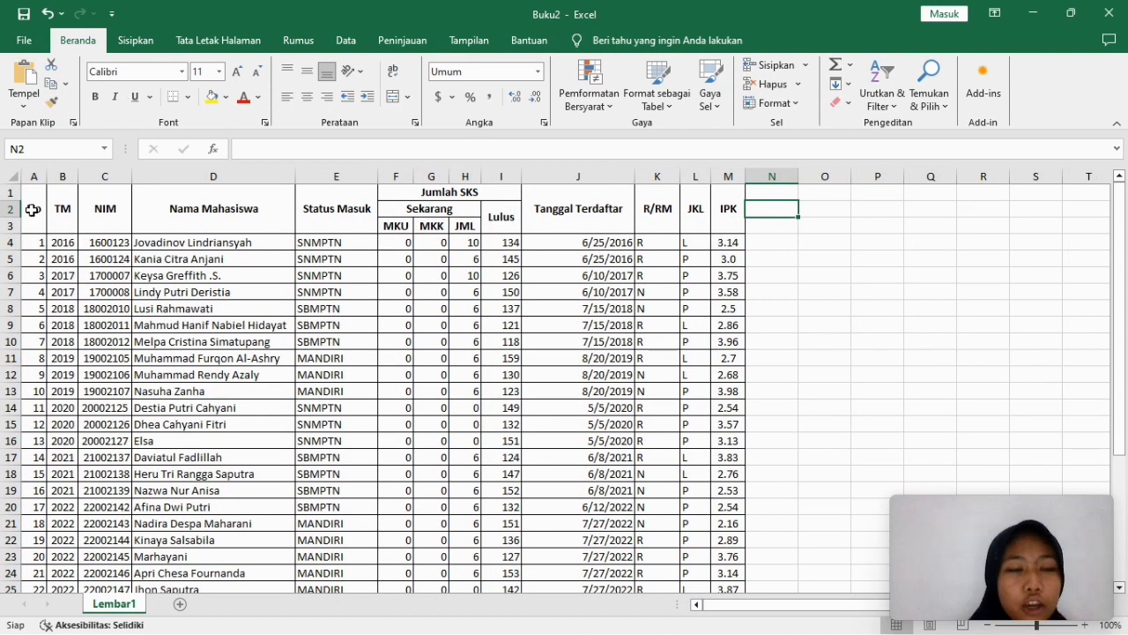
{"action": "left_click_drag", "start_coordinate": [34, 209], "coordinate": [719, 214]}
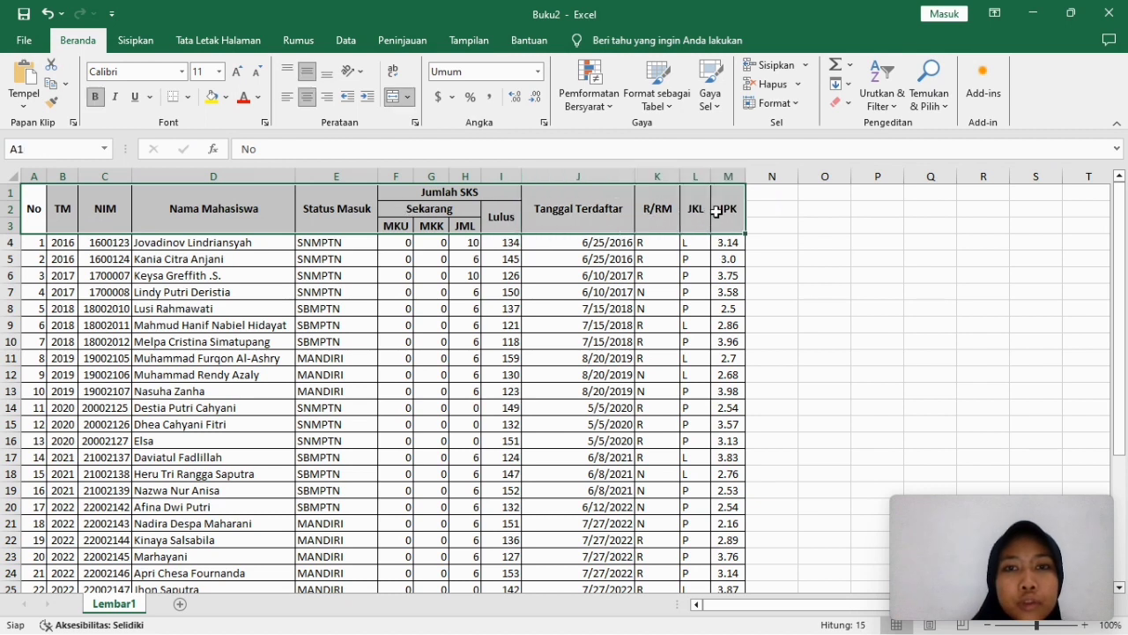
Step: Choose Baskerville Old Face from the font list for the selected header rows
{"action": "left_click", "coordinate": [183, 74]}
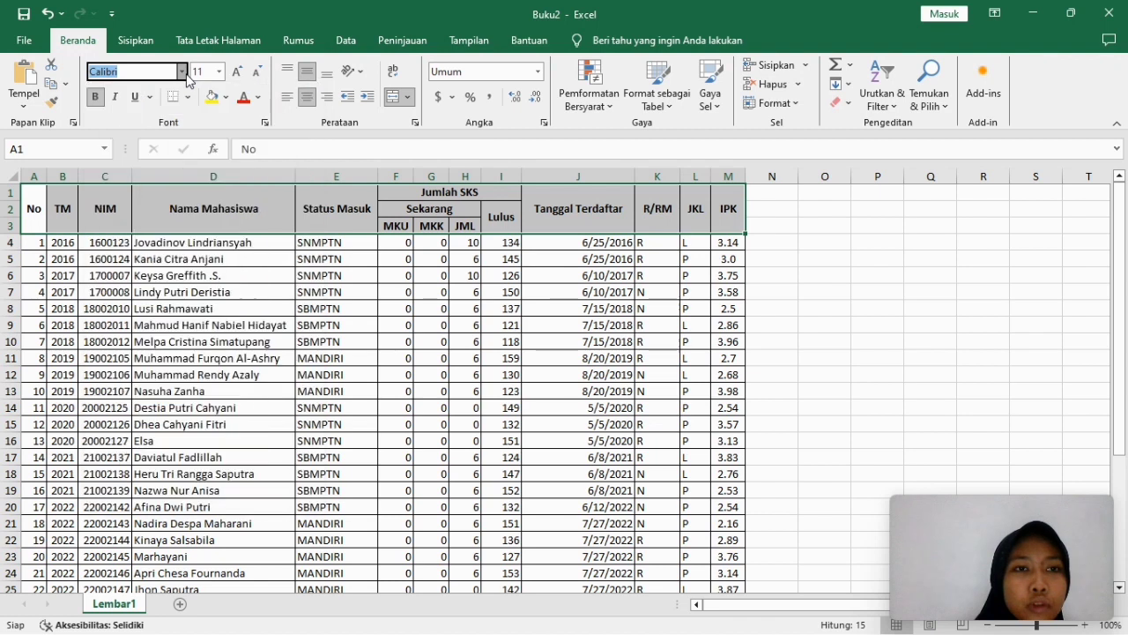
{"action": "left_click", "coordinate": [183, 74]}
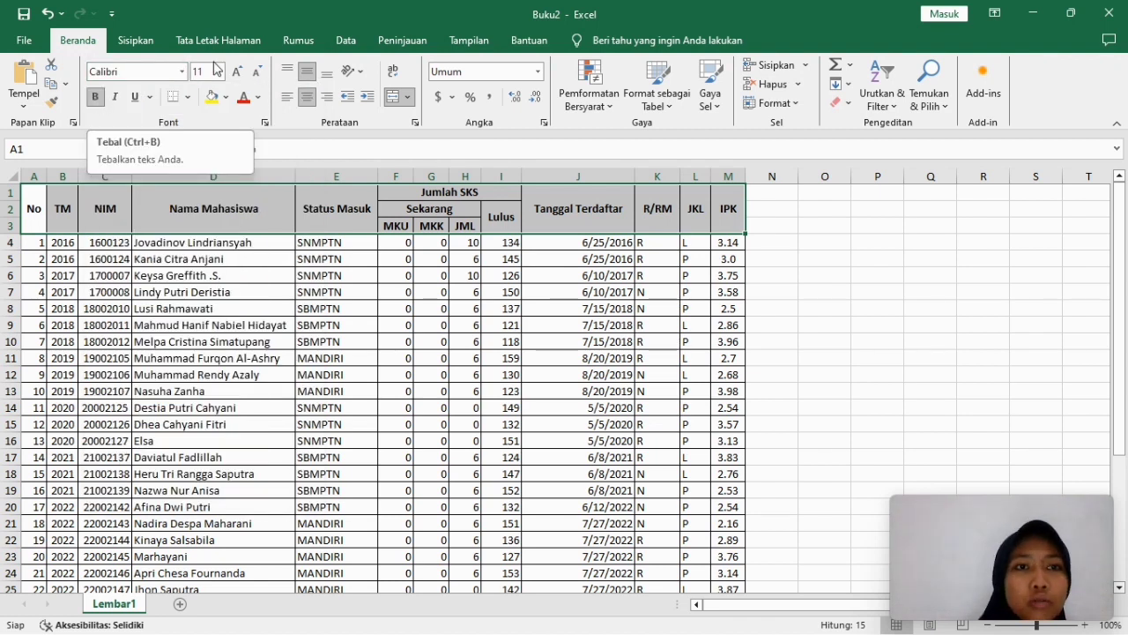
{"action": "left_click", "coordinate": [183, 72]}
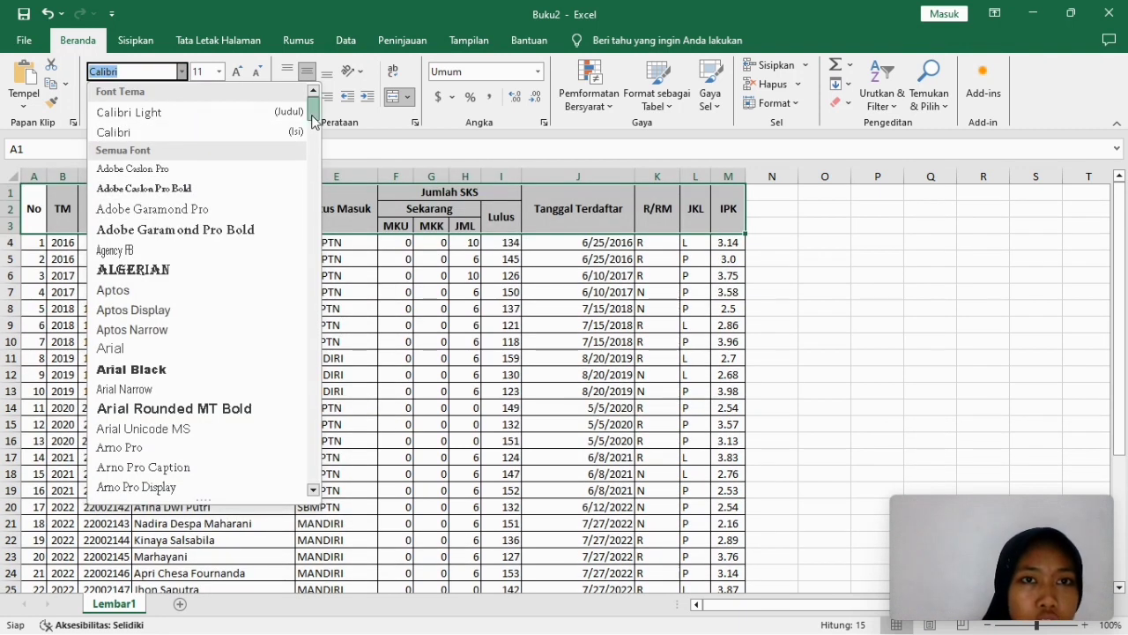
{"action": "left_click_drag", "start_coordinate": [312, 116], "coordinate": [321, 173]}
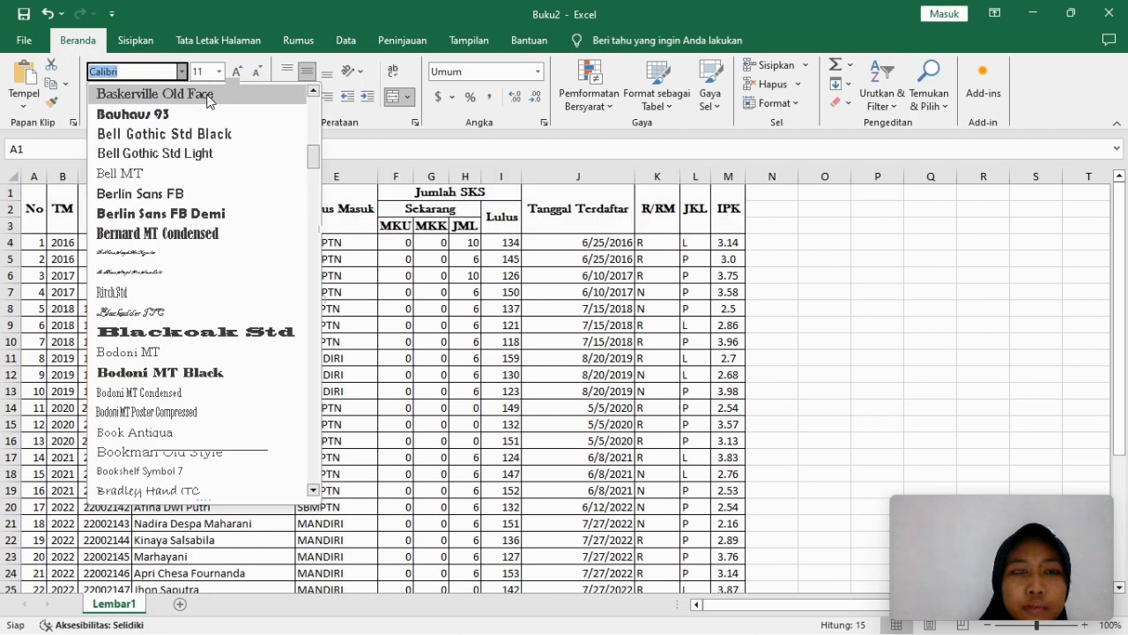
{"action": "left_click", "coordinate": [208, 94]}
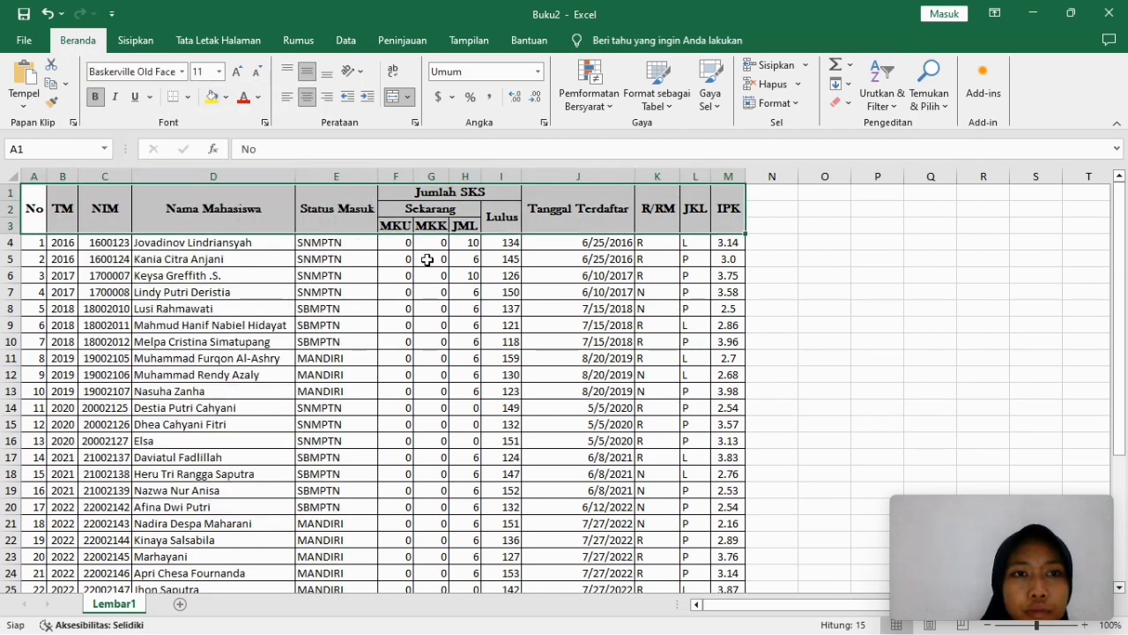
Step: In the Font dialog apply Adobe Caslon Pro Bold, Miring Tebal, size 12, then select I4:L17
{"action": "left_click", "coordinate": [265, 123]}
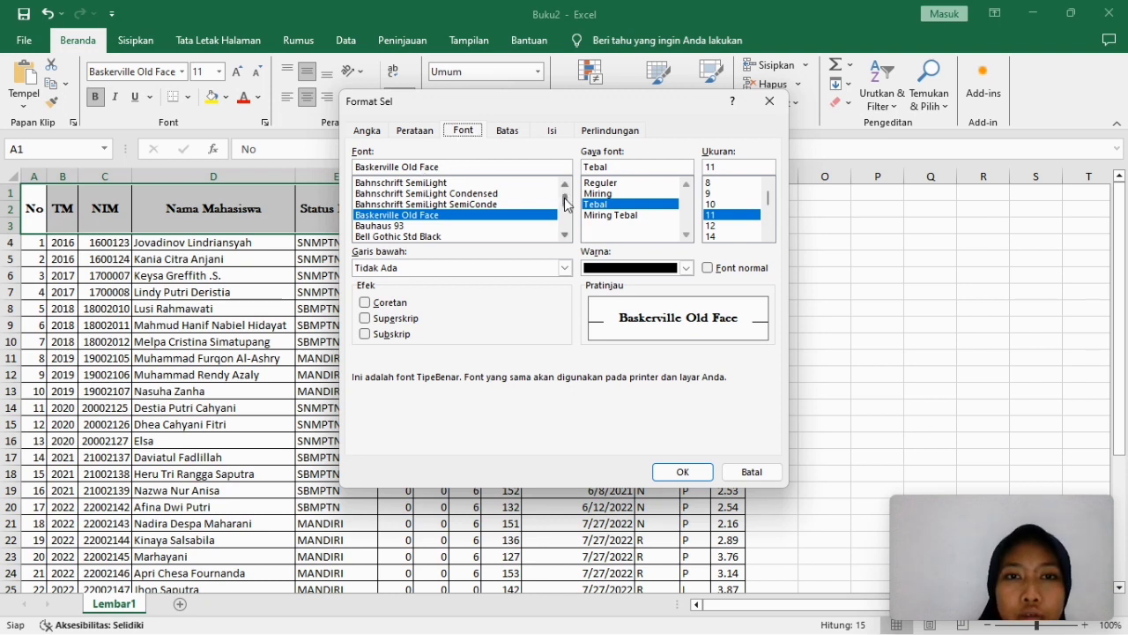
{"action": "left_click_drag", "start_coordinate": [565, 198], "coordinate": [565, 194]}
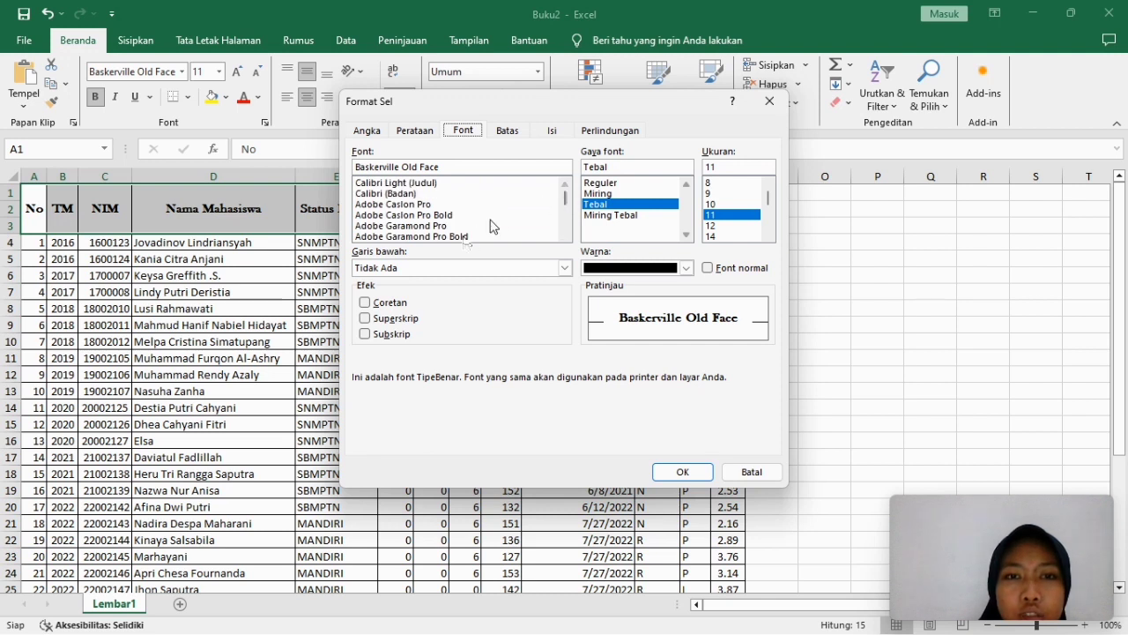
{"action": "left_click", "coordinate": [565, 236]}
{"action": "left_click", "coordinate": [565, 237]}
{"action": "left_click", "coordinate": [565, 236]}
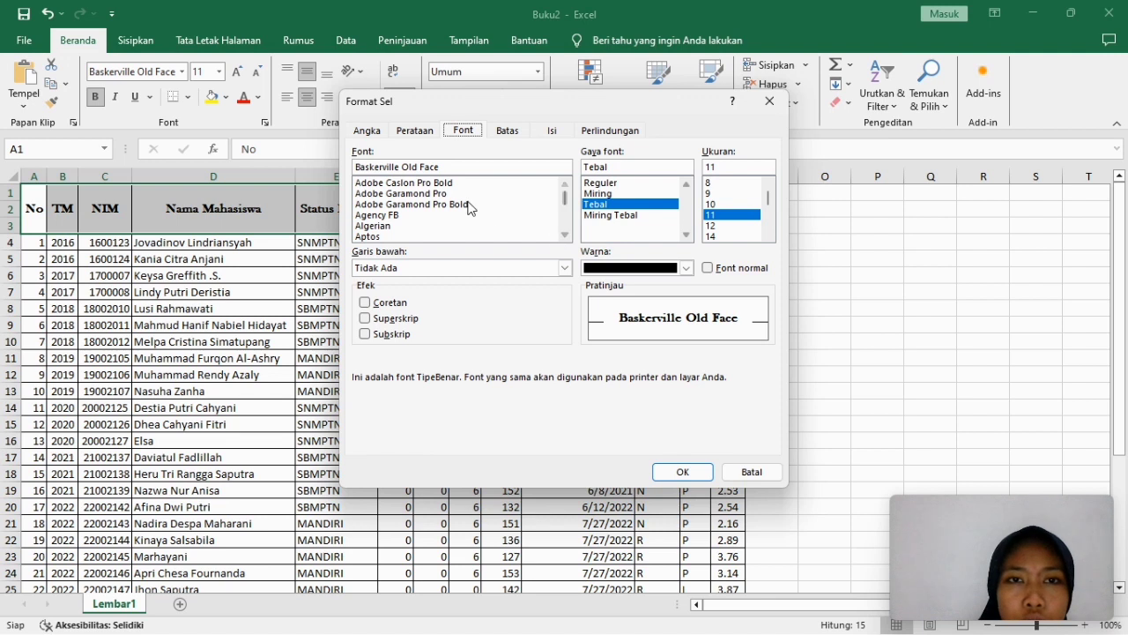
{"action": "left_click", "coordinate": [442, 185]}
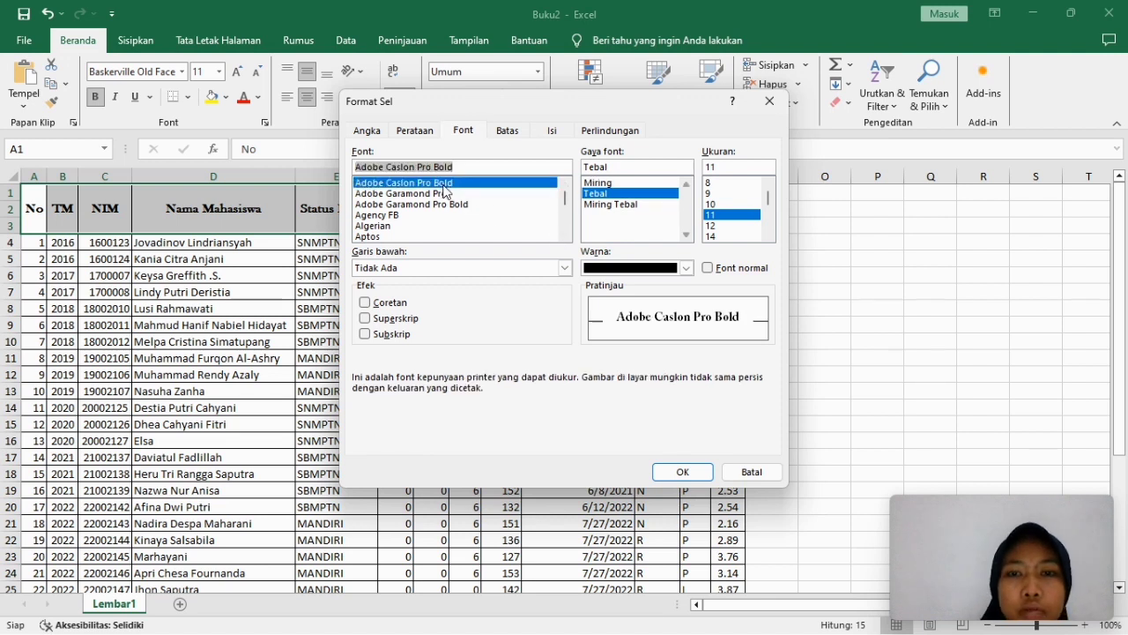
{"action": "left_click", "coordinate": [608, 205]}
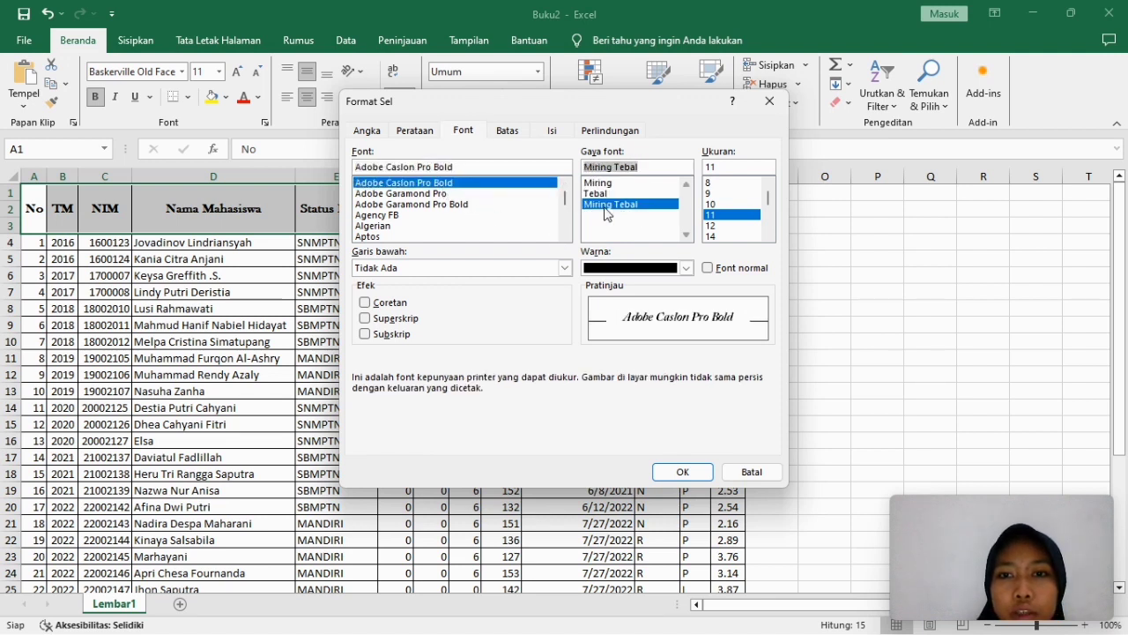
{"action": "left_click", "coordinate": [711, 226]}
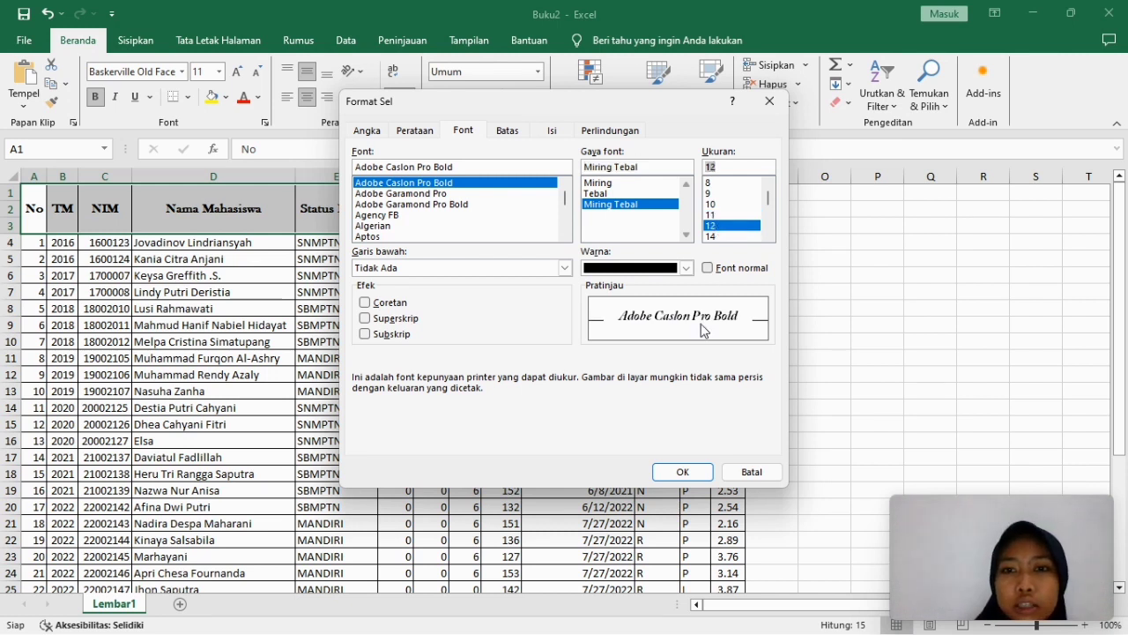
{"action": "left_click", "coordinate": [696, 468]}
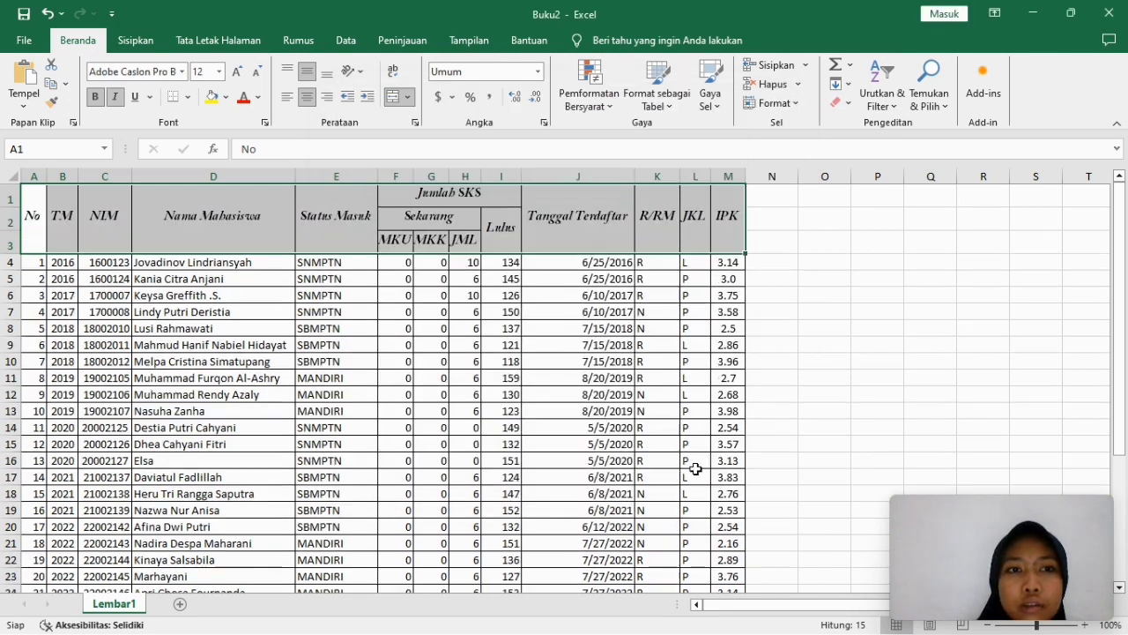
{"action": "left_click_drag", "start_coordinate": [695, 477], "coordinate": [500, 261]}
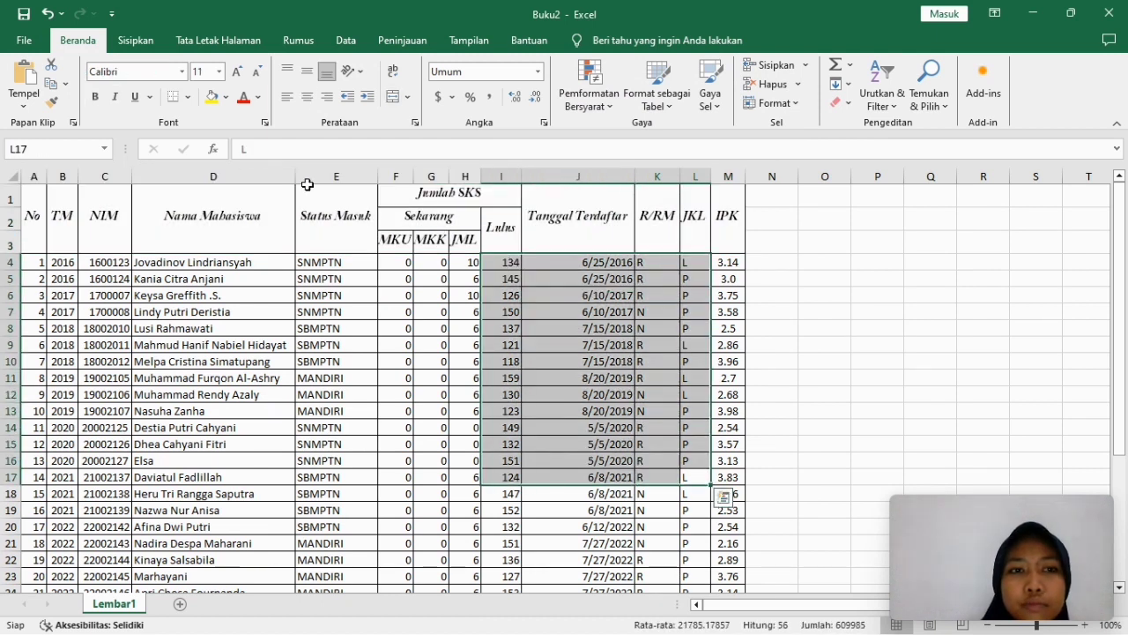
Step: Set the No header cell A1 to Kanan (Indentasikan) horizontal alignment, keeping vertical centring
{"action": "left_click", "coordinate": [39, 196]}
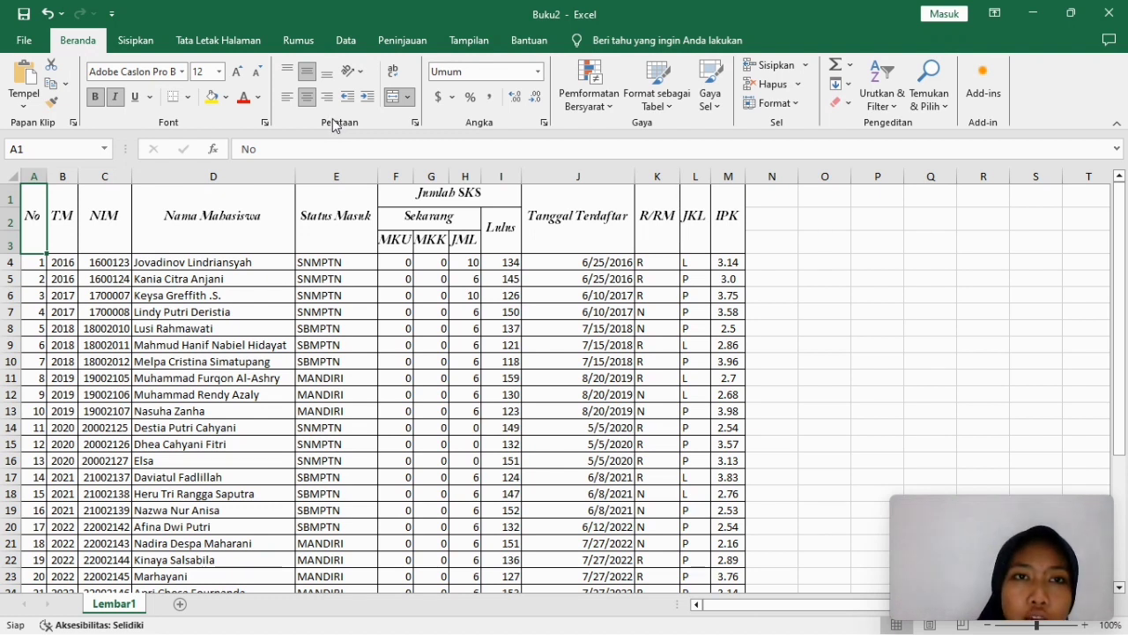
{"action": "left_click", "coordinate": [415, 124]}
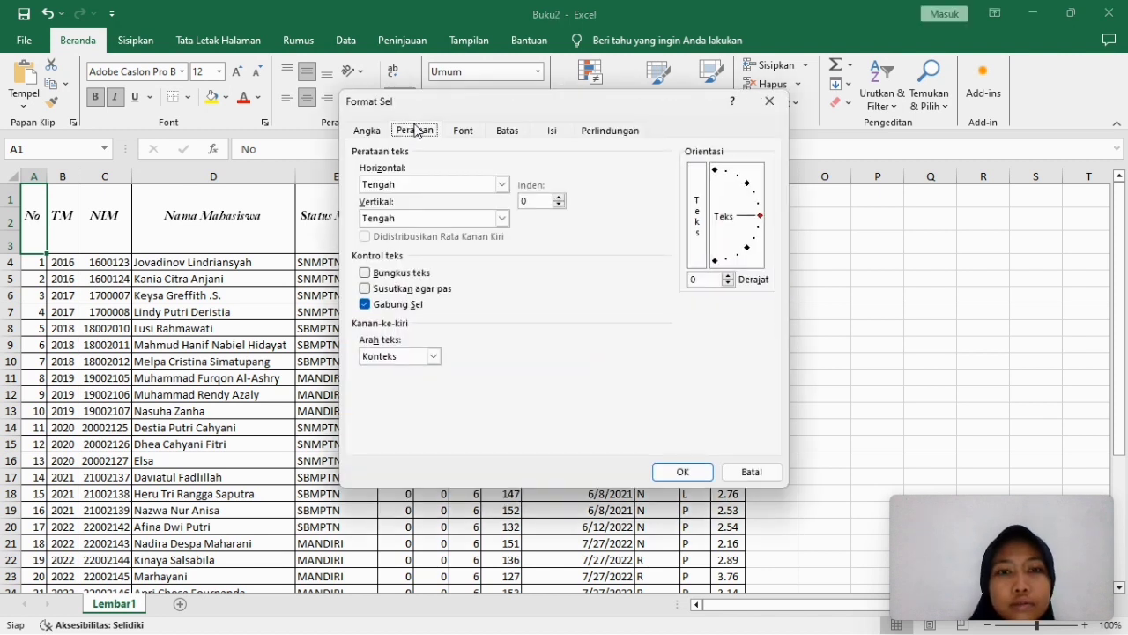
{"action": "left_click", "coordinate": [507, 186]}
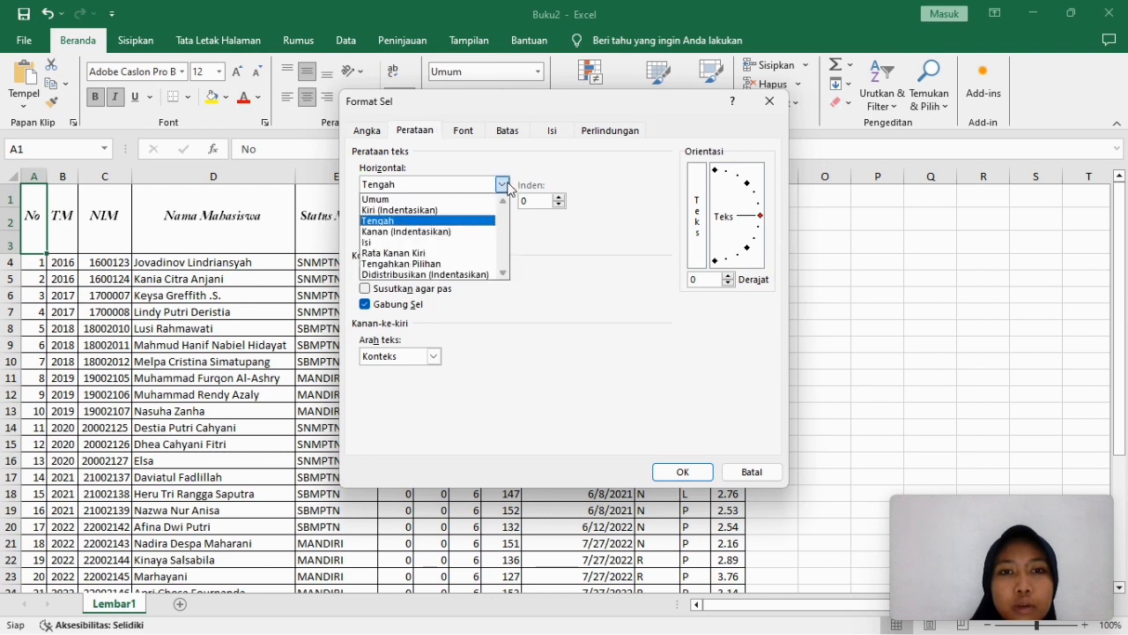
{"action": "left_click", "coordinate": [402, 210]}
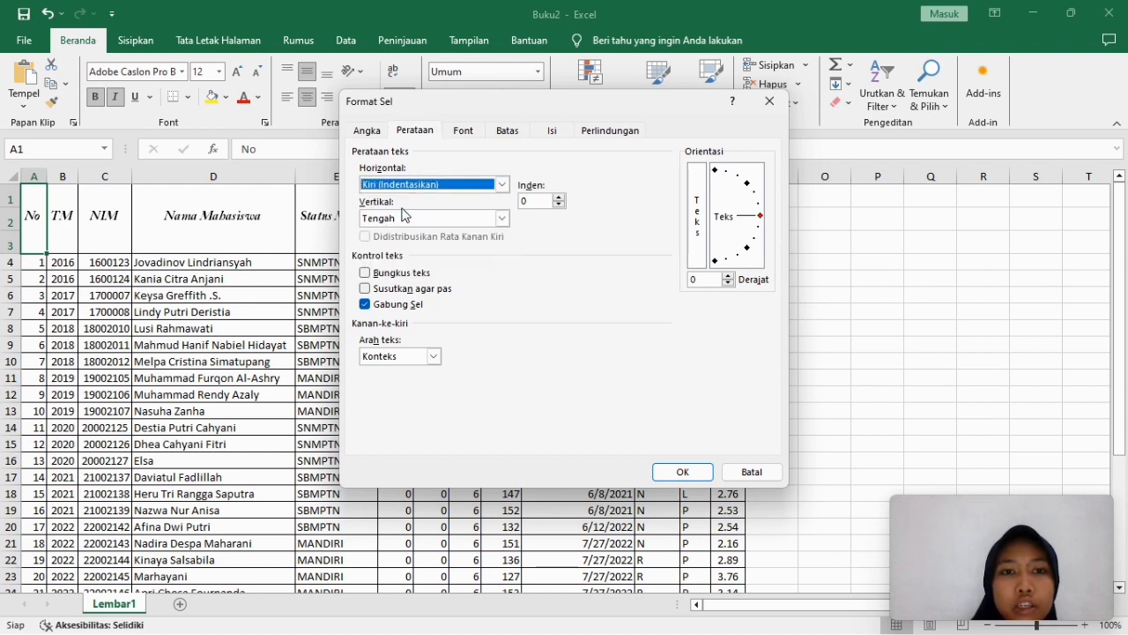
{"action": "left_click", "coordinate": [504, 184]}
{"action": "left_click", "coordinate": [448, 221]}
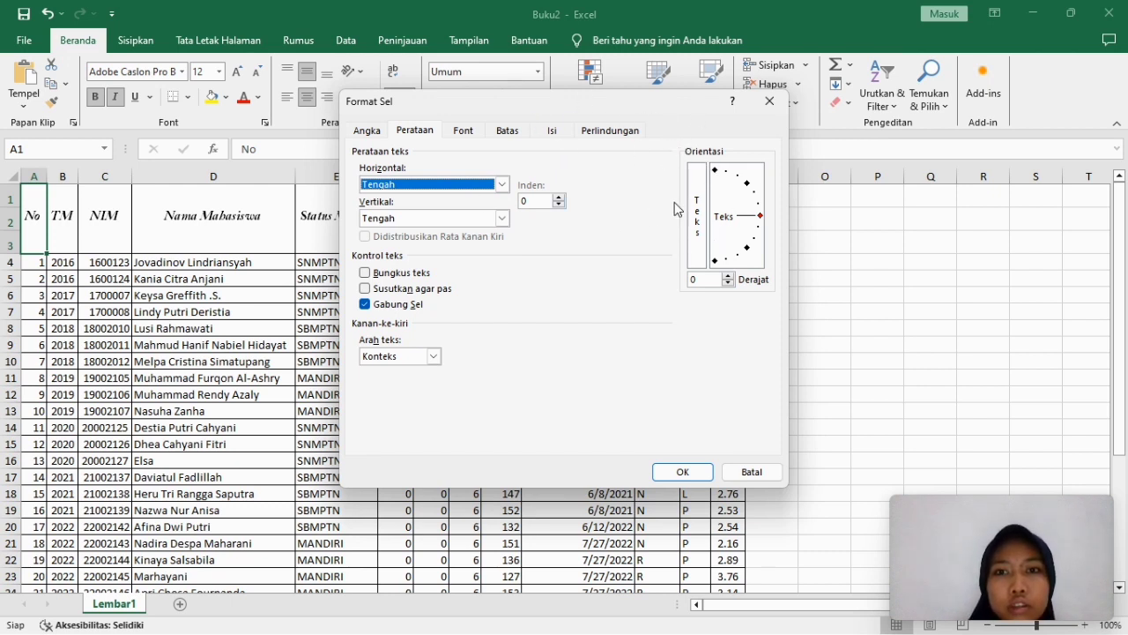
{"action": "left_click", "coordinate": [504, 185]}
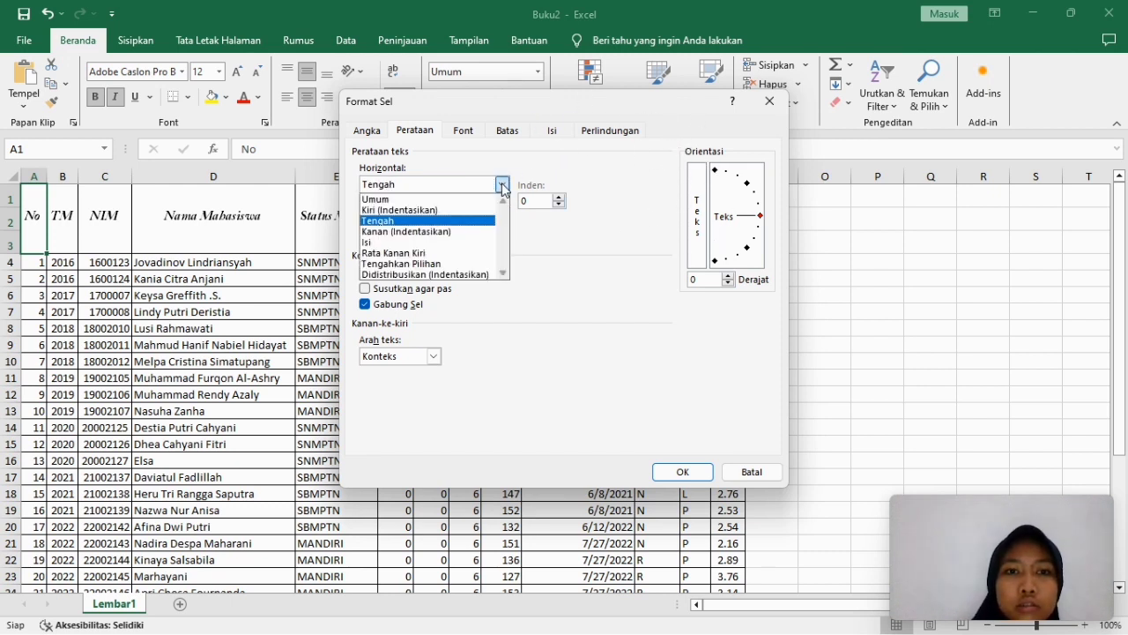
{"action": "left_click", "coordinate": [425, 227]}
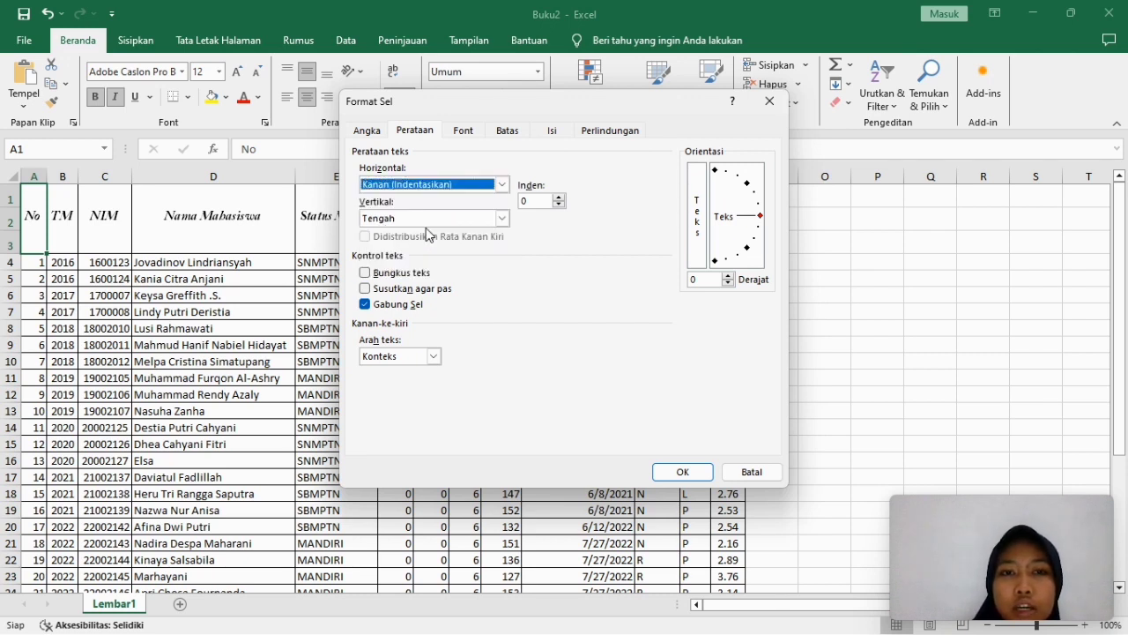
{"action": "left_click", "coordinate": [680, 474]}
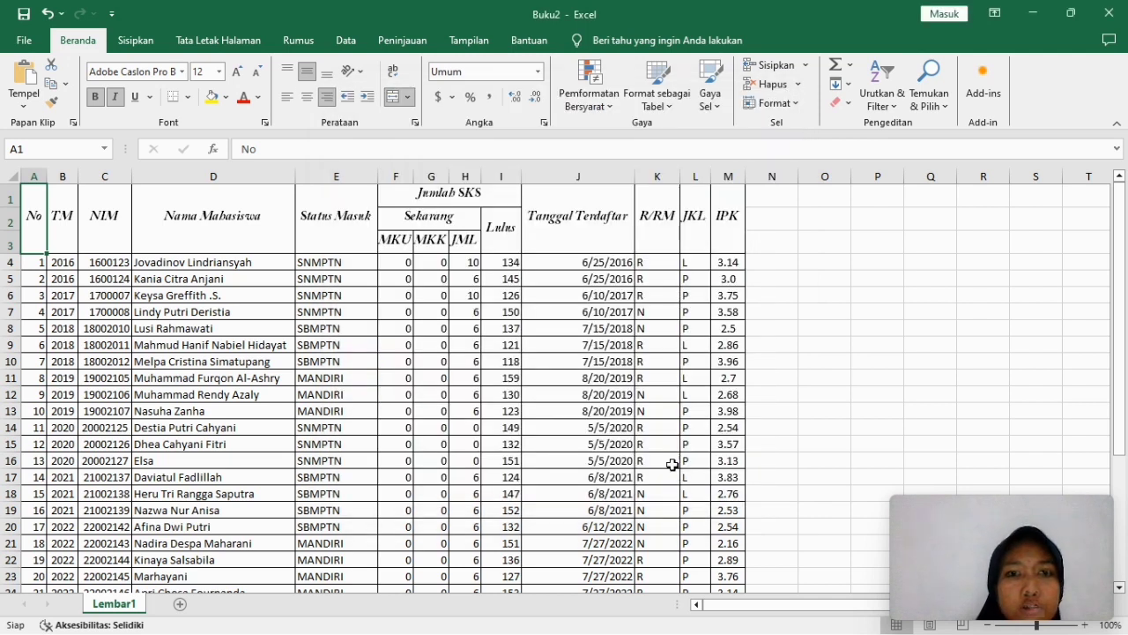
Step: Widen column A slightly, then apply Middle Align and Center to the No header in A1
{"action": "left_click_drag", "start_coordinate": [48, 177], "coordinate": [57, 177]}
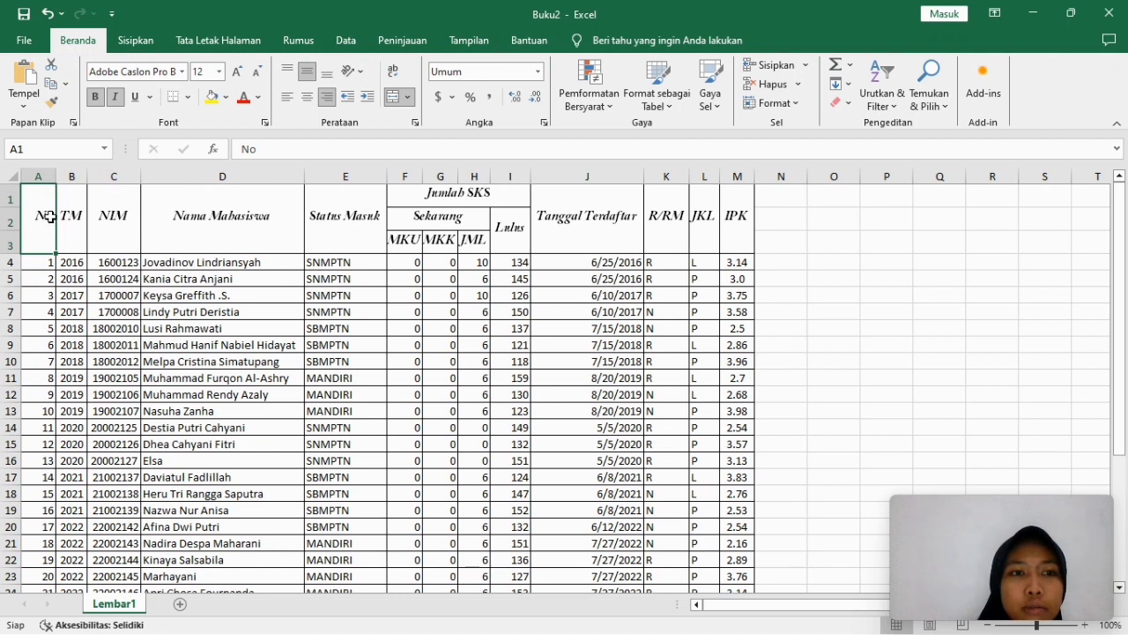
{"action": "mouse_move", "coordinate": [1109, 592]}
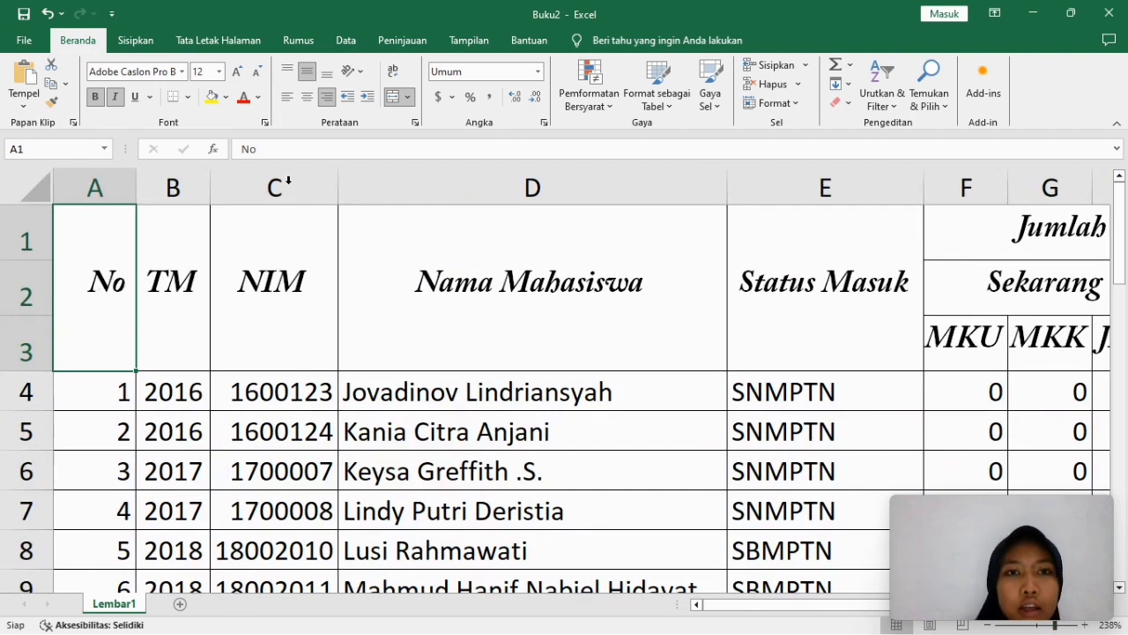
{"action": "left_click", "coordinate": [306, 98]}
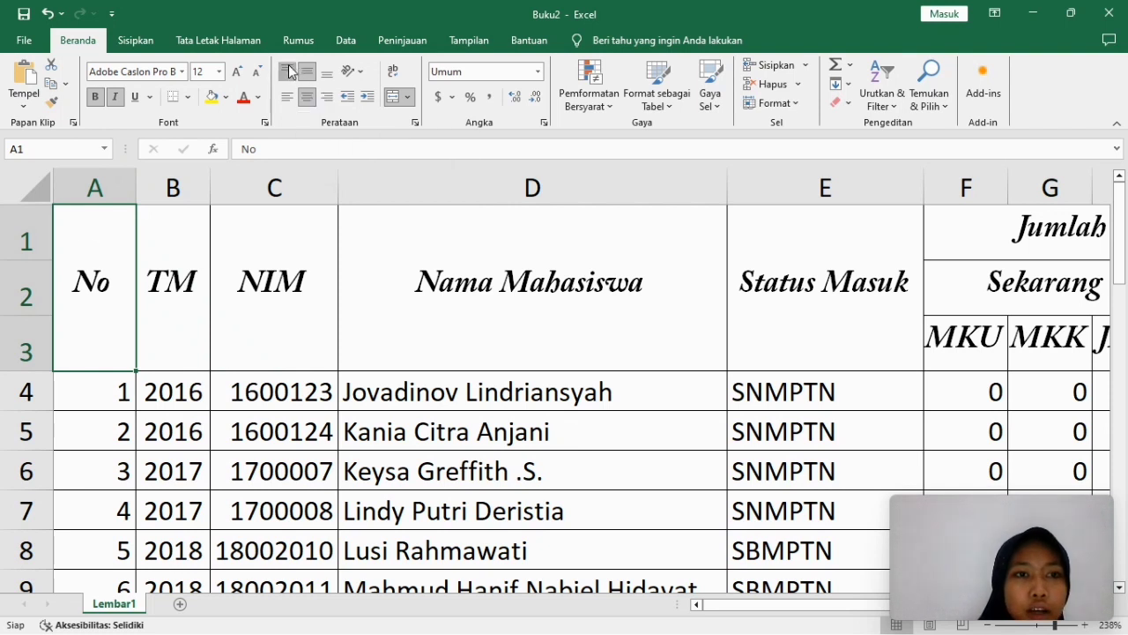
{"action": "left_click", "coordinate": [289, 71]}
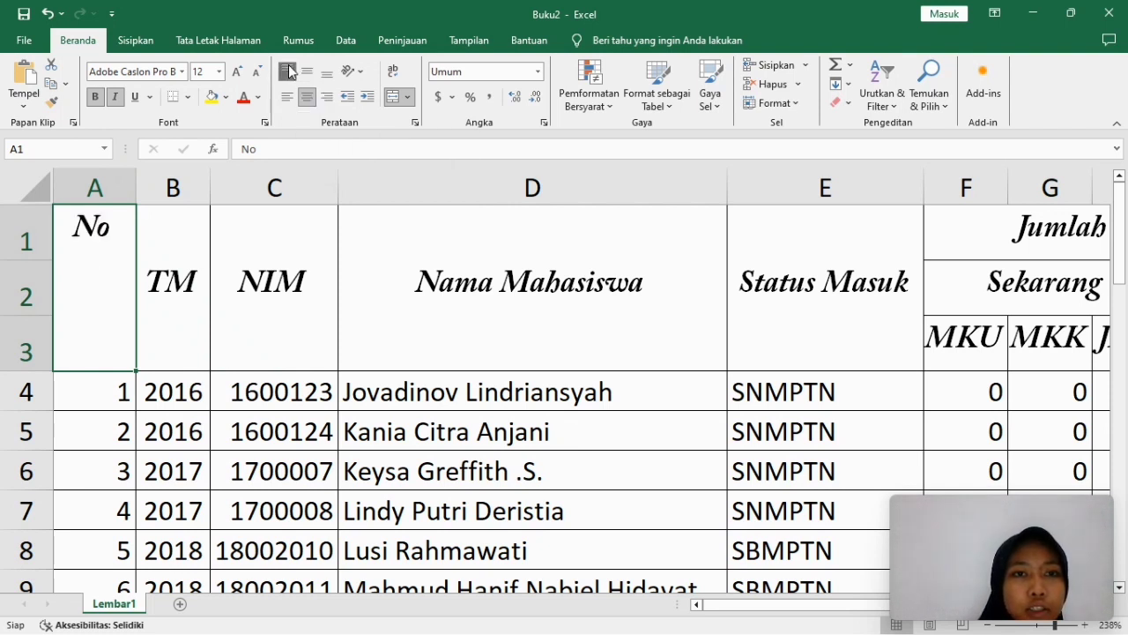
{"action": "left_click", "coordinate": [287, 98]}
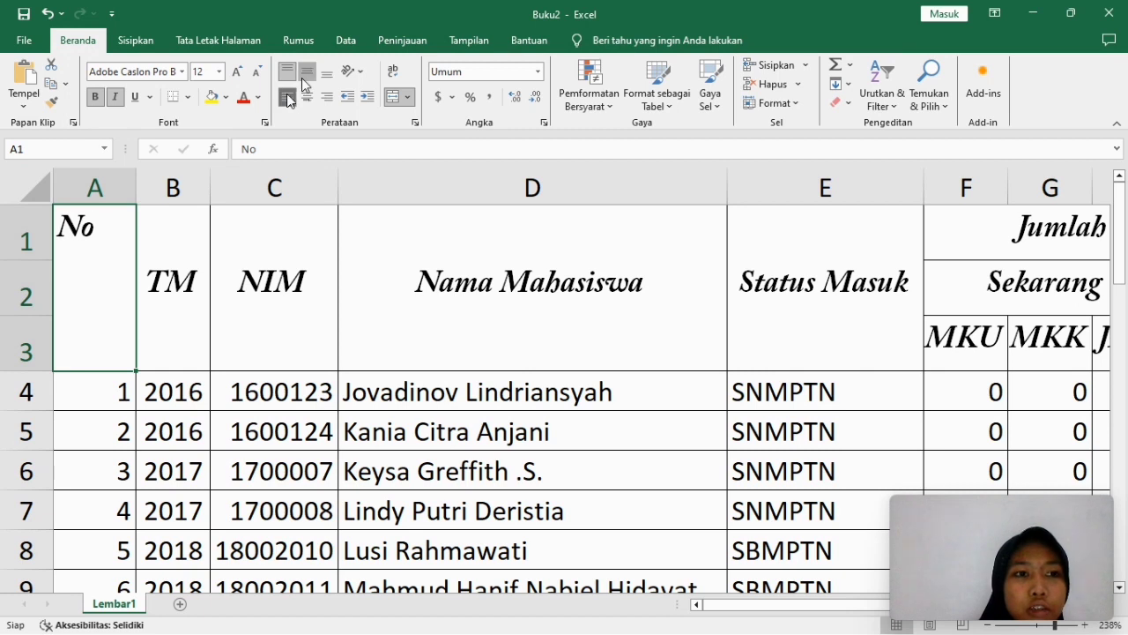
{"action": "left_click", "coordinate": [307, 71]}
{"action": "left_click", "coordinate": [306, 97]}
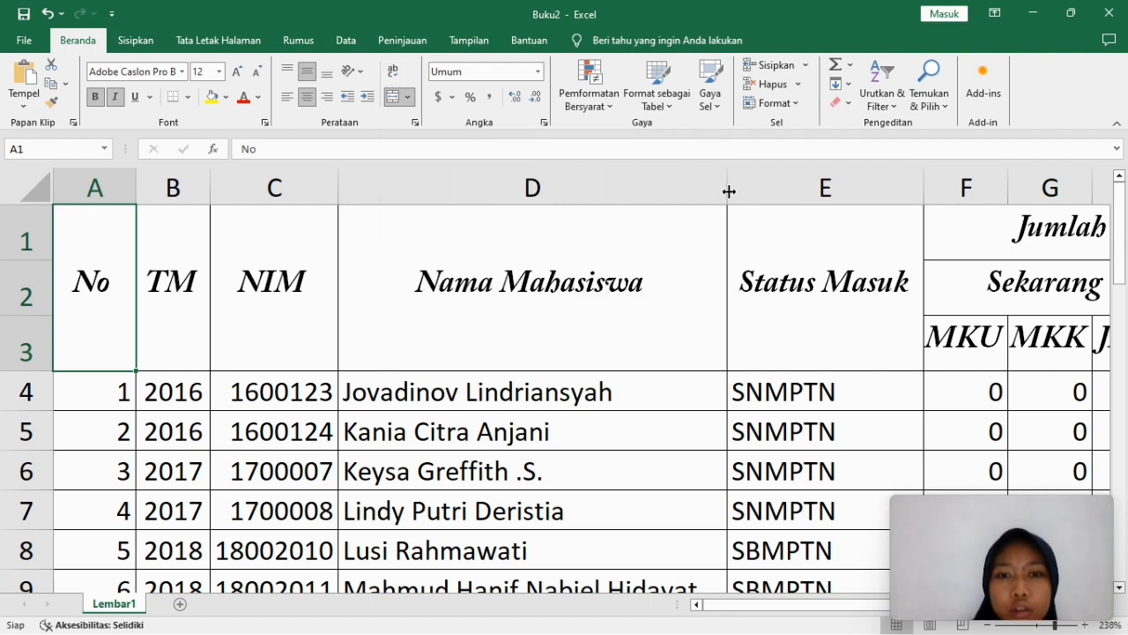
Step: Narrow column D and untick Merge Cells to unmerge the Nama Mahasiswa header
{"action": "mouse_move", "coordinate": [1121, 227]}
{"action": "left_mouse_down"}
{"action": "mouse_move", "coordinate": [1126, 257]}
{"action": "mouse_move", "coordinate": [1126, 247]}
{"action": "left_mouse_up"}
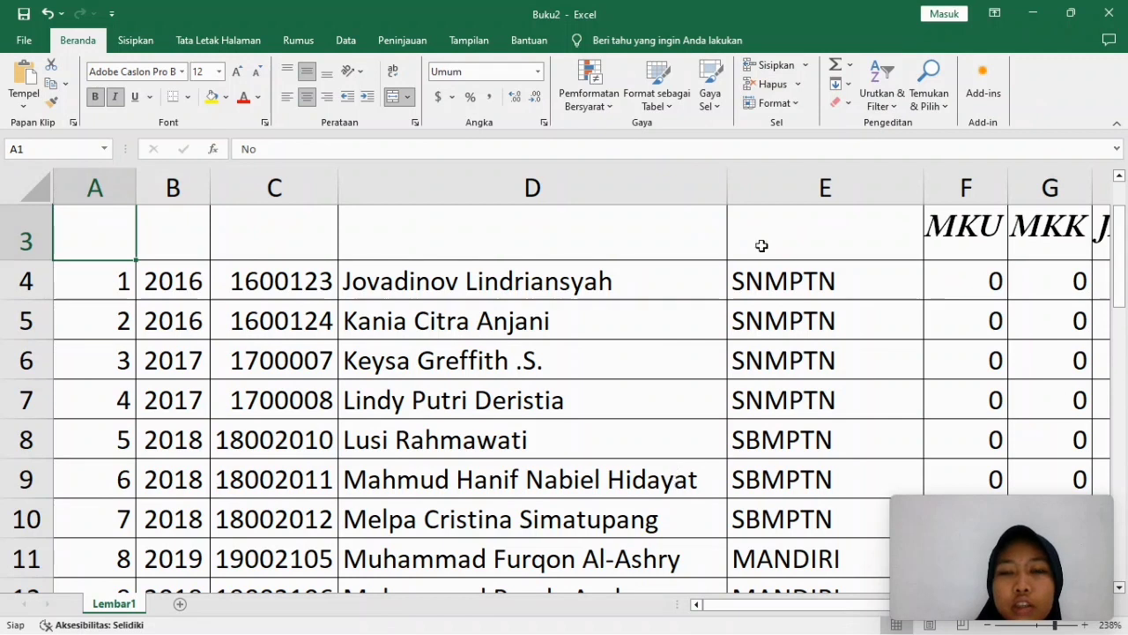
{"action": "left_click_drag", "start_coordinate": [727, 180], "coordinate": [584, 184]}
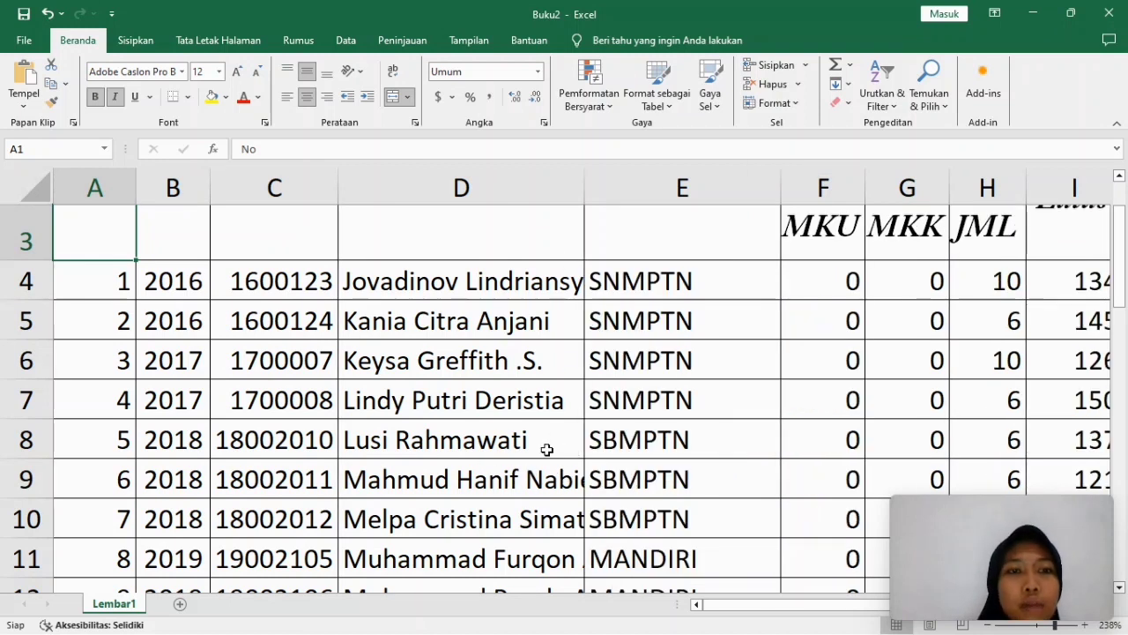
{"action": "left_click", "coordinate": [539, 182]}
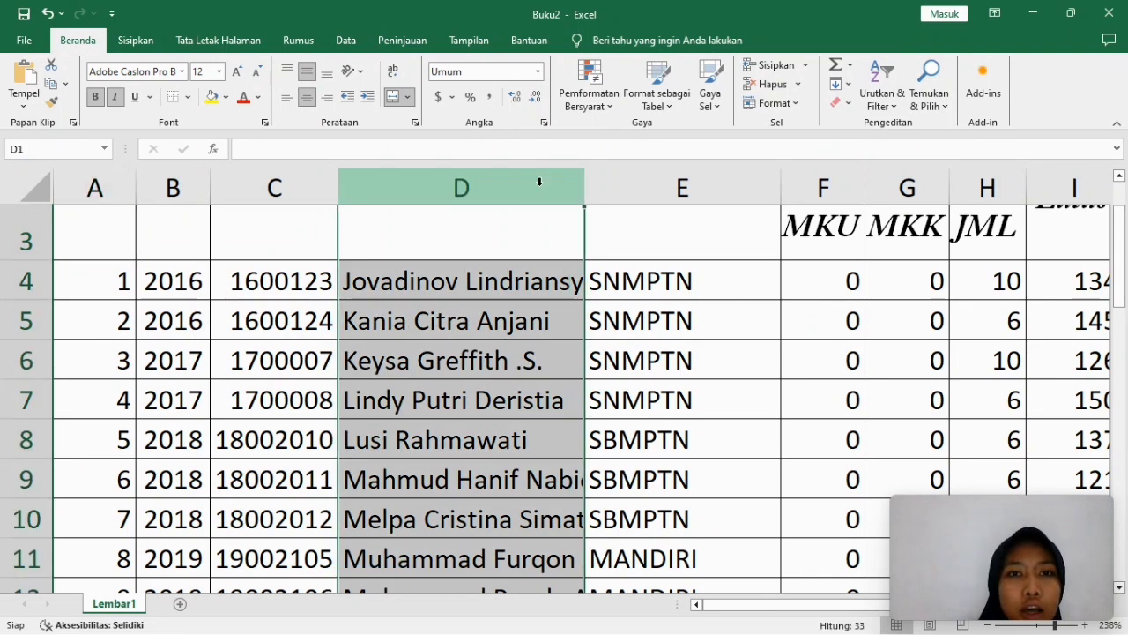
{"action": "left_click", "coordinate": [415, 124]}
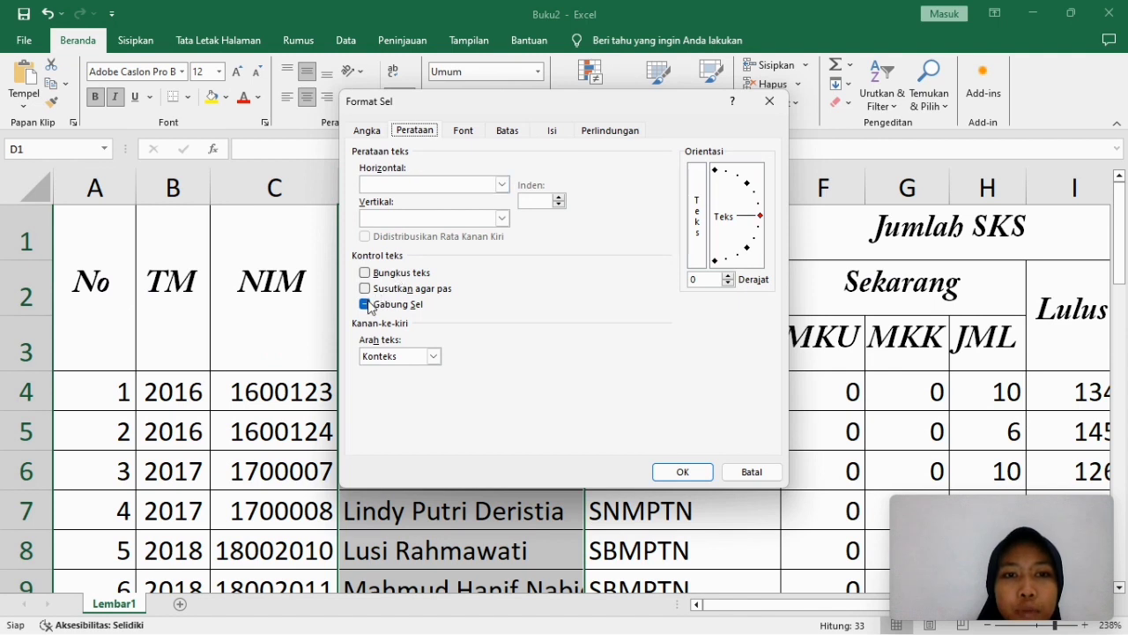
{"action": "left_click", "coordinate": [365, 304]}
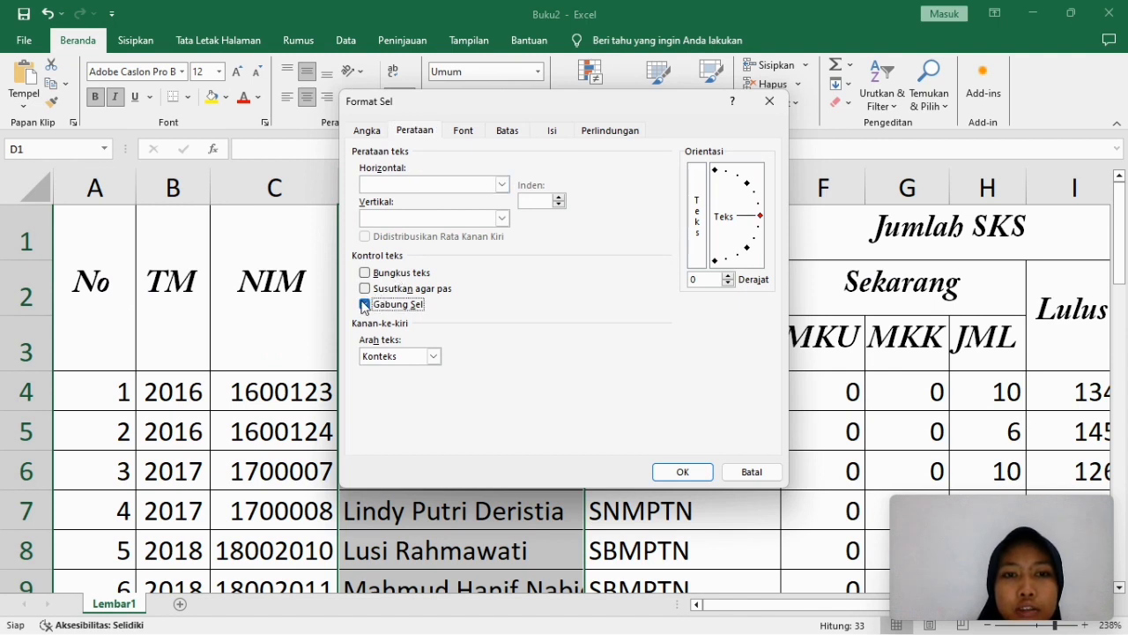
{"action": "left_click", "coordinate": [675, 471]}
Step: Turn on Bungkus teks (Wrap text) for column D so the names wrap
{"action": "left_click", "coordinate": [477, 185]}
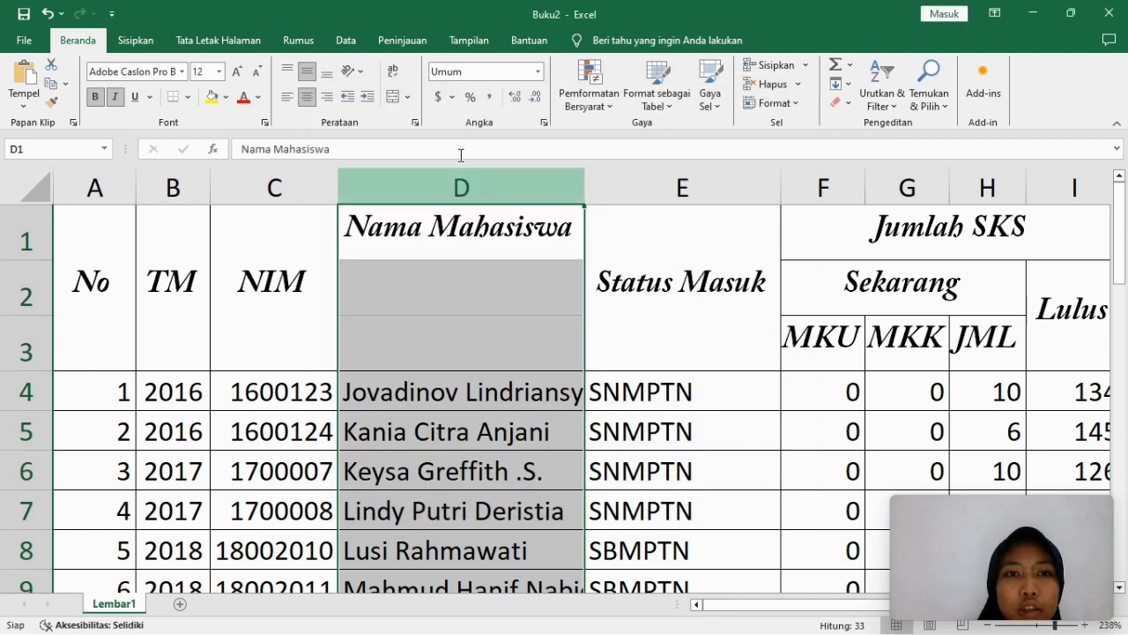
{"action": "left_click", "coordinate": [416, 123]}
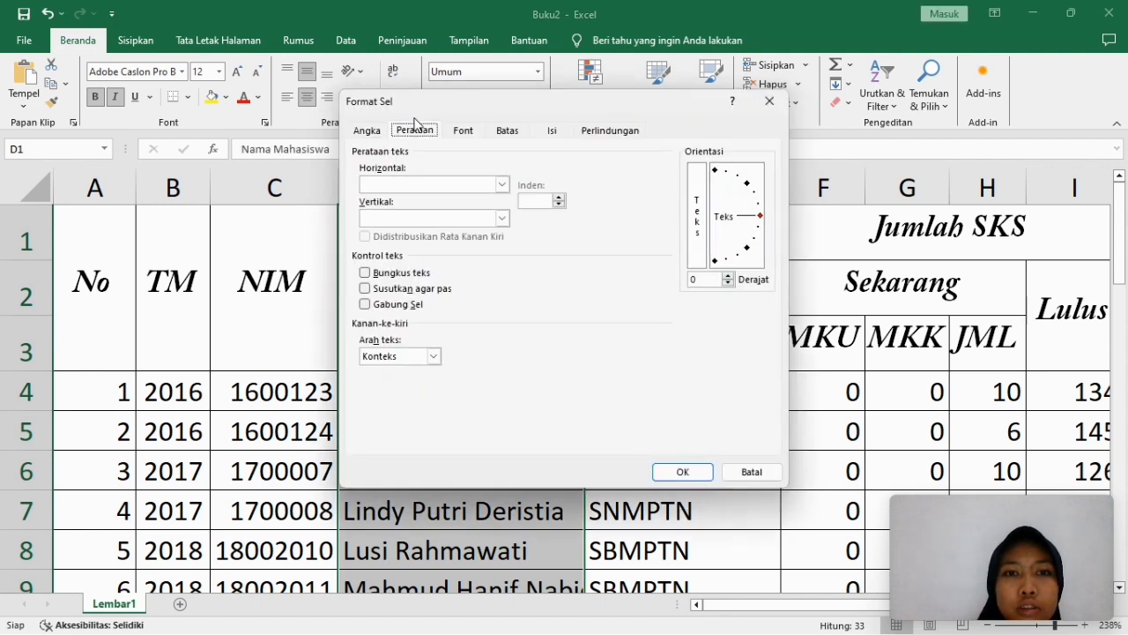
{"action": "left_click", "coordinate": [365, 274]}
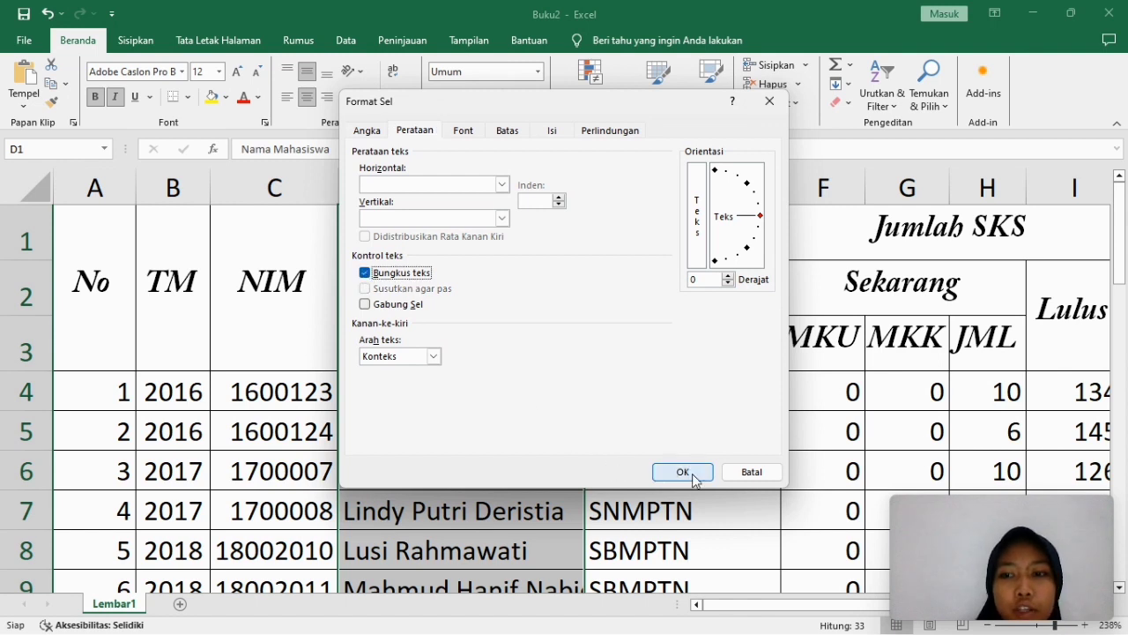
{"action": "left_click", "coordinate": [683, 472]}
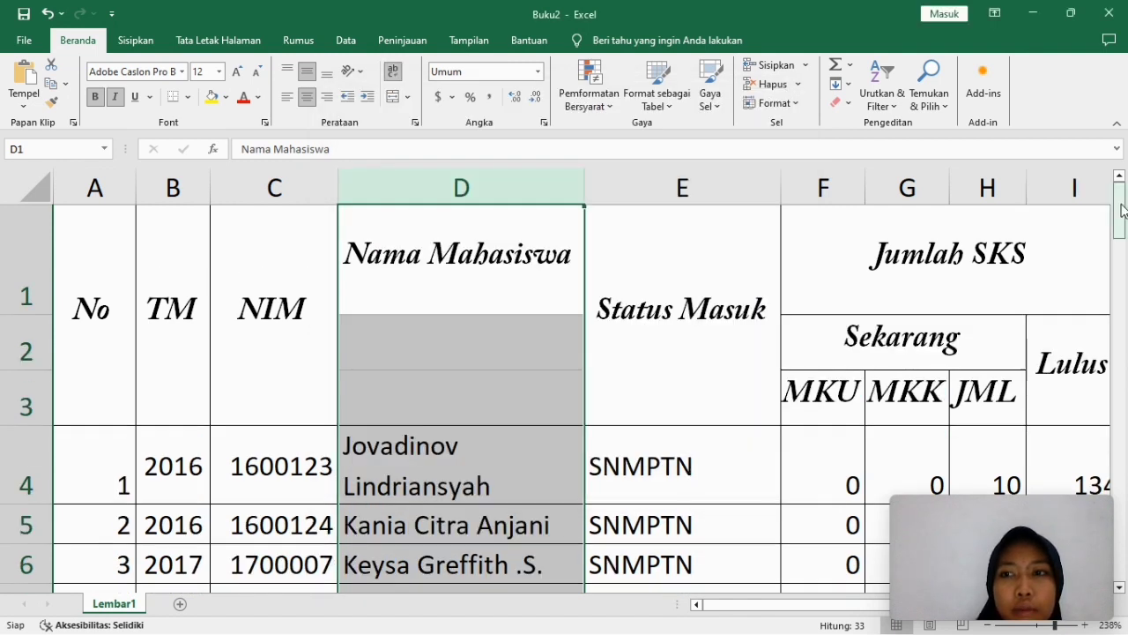
Step: Apply Top Align to the whole of row 9
{"action": "left_click_drag", "start_coordinate": [1122, 212], "coordinate": [1126, 268]}
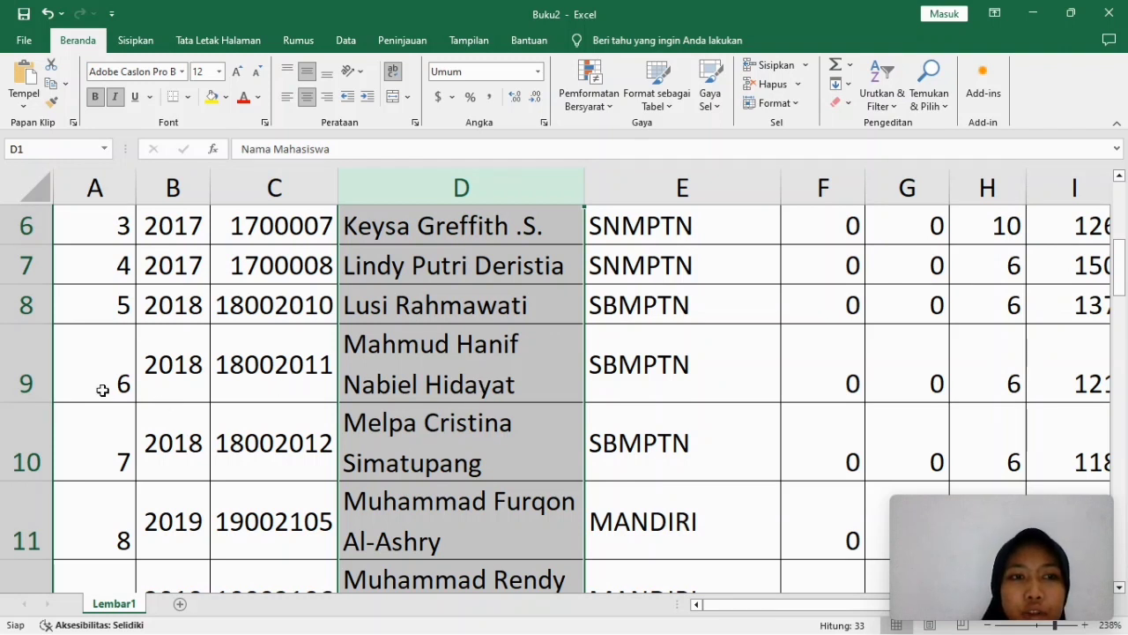
{"action": "left_click", "coordinate": [31, 369]}
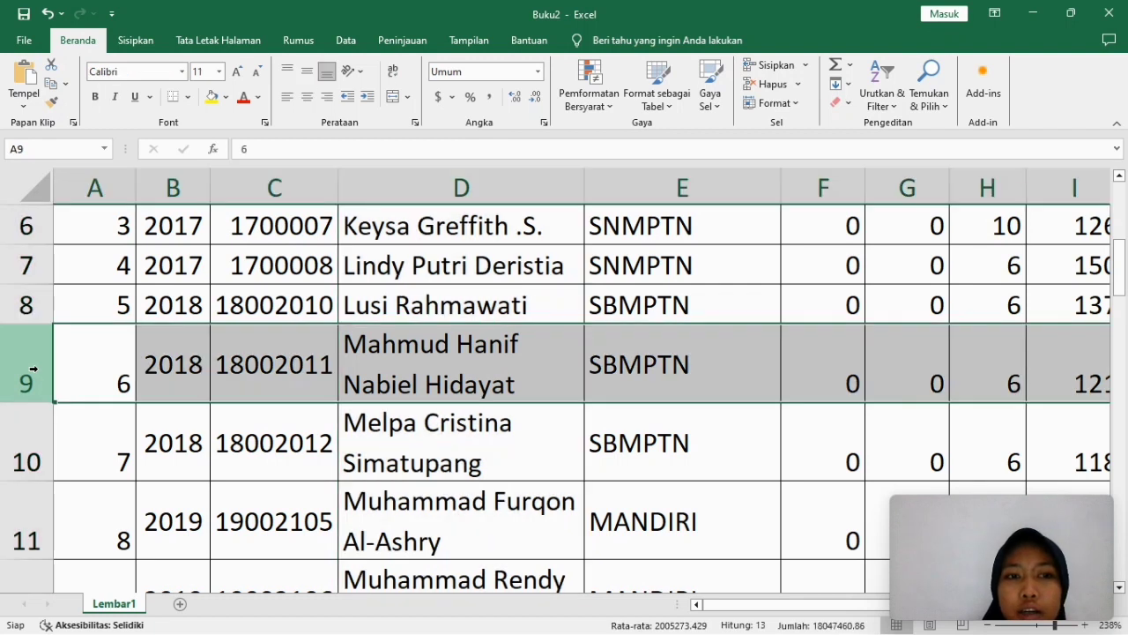
{"action": "left_click", "coordinate": [286, 74]}
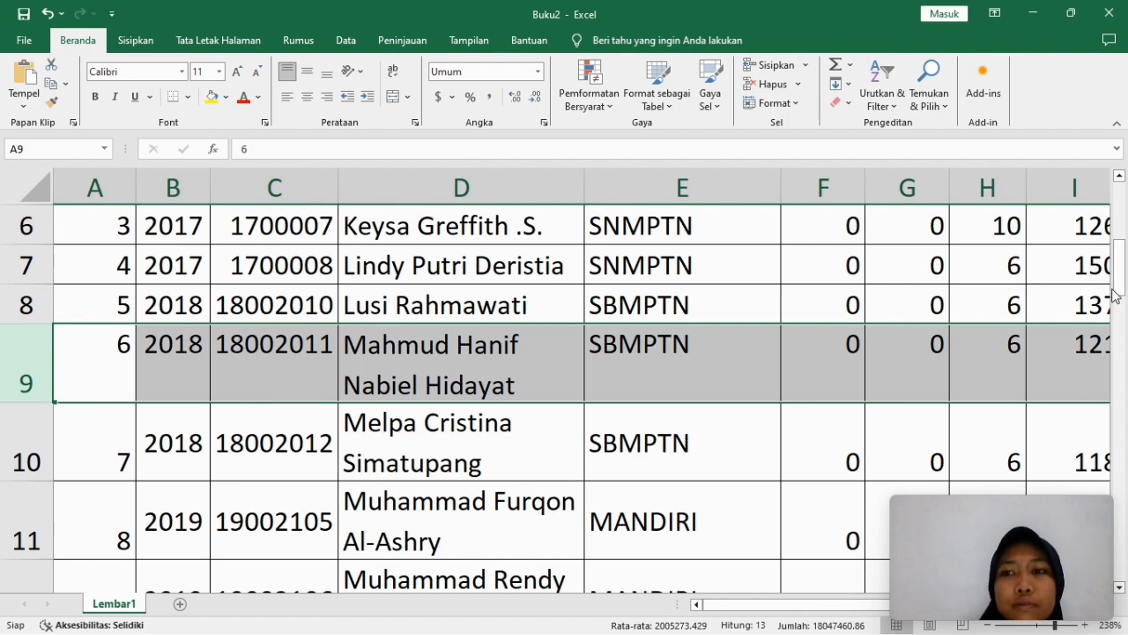
{"action": "left_click_drag", "start_coordinate": [1116, 295], "coordinate": [1108, 228]}
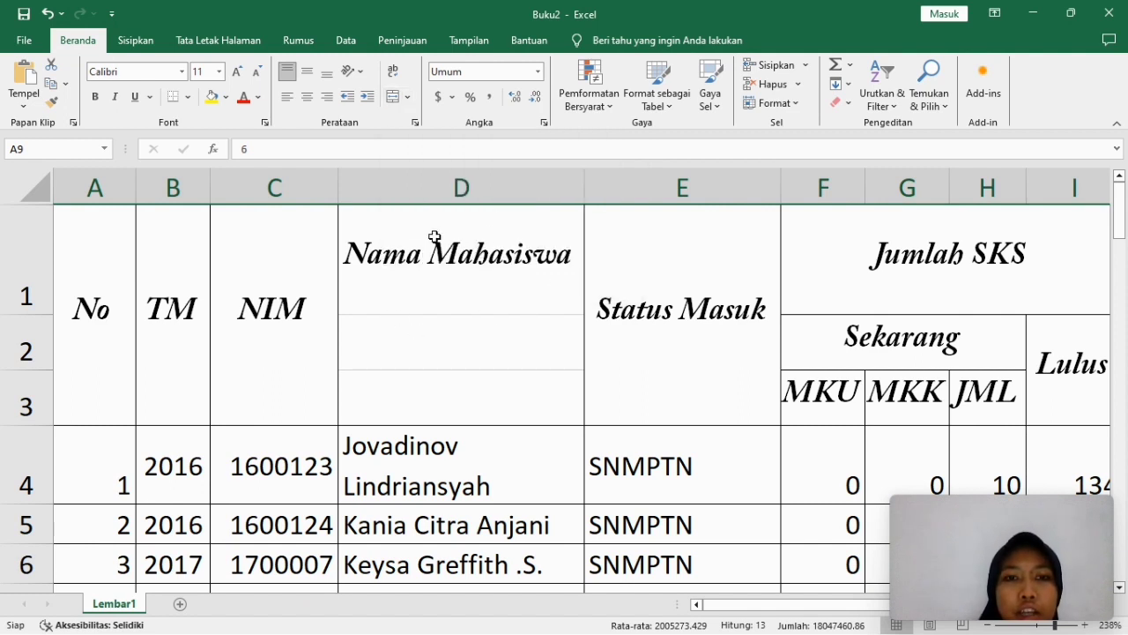
Step: Apply All Borders to the range D1:D3
{"action": "left_click", "coordinate": [456, 264]}
{"action": "left_click_drag", "start_coordinate": [456, 266], "coordinate": [441, 380]}
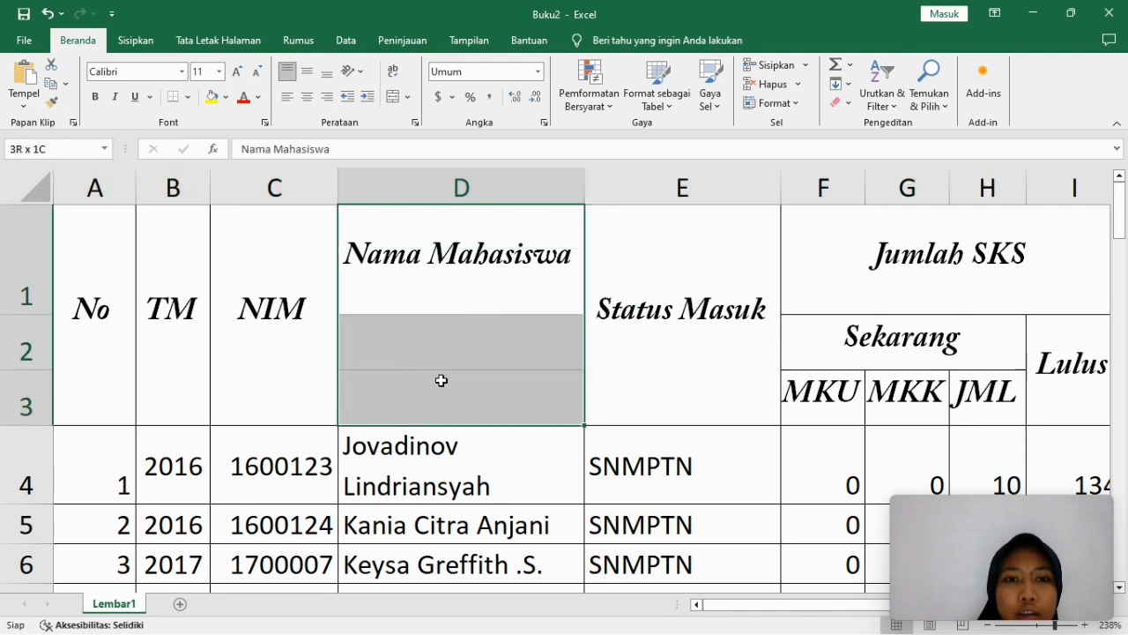
{"action": "left_click", "coordinate": [188, 98]}
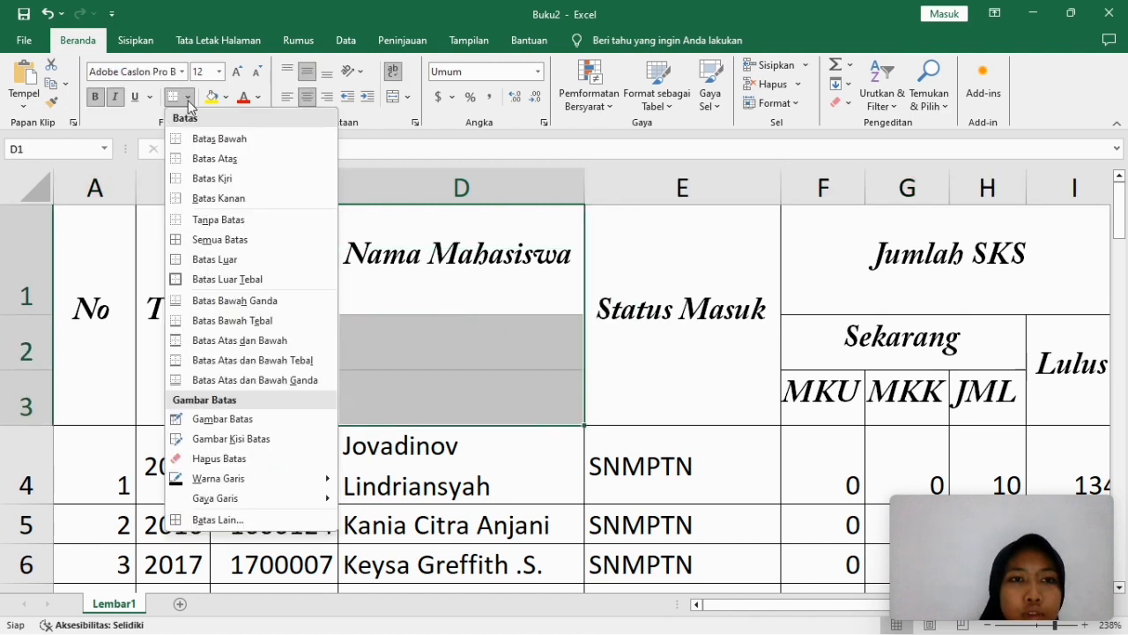
{"action": "left_click", "coordinate": [211, 240]}
Step: Reselect D1:D3 and apply Merge & Center to form one Nama Mahasiswa header
{"action": "left_click", "coordinate": [625, 340]}
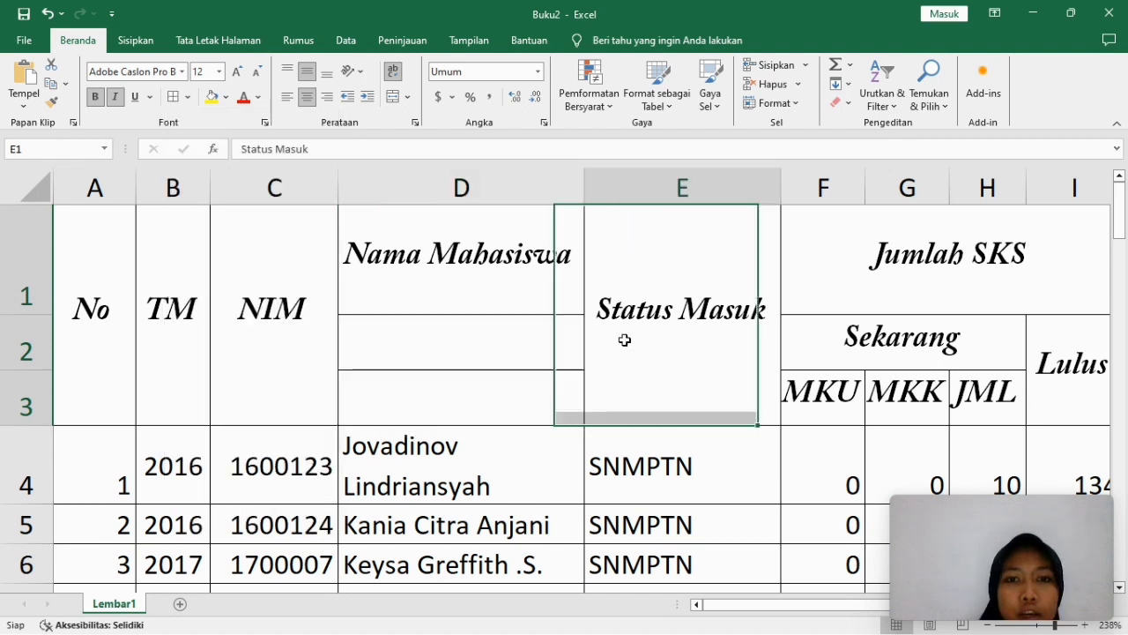
{"action": "left_click", "coordinate": [451, 262]}
{"action": "left_click_drag", "start_coordinate": [437, 261], "coordinate": [431, 395]}
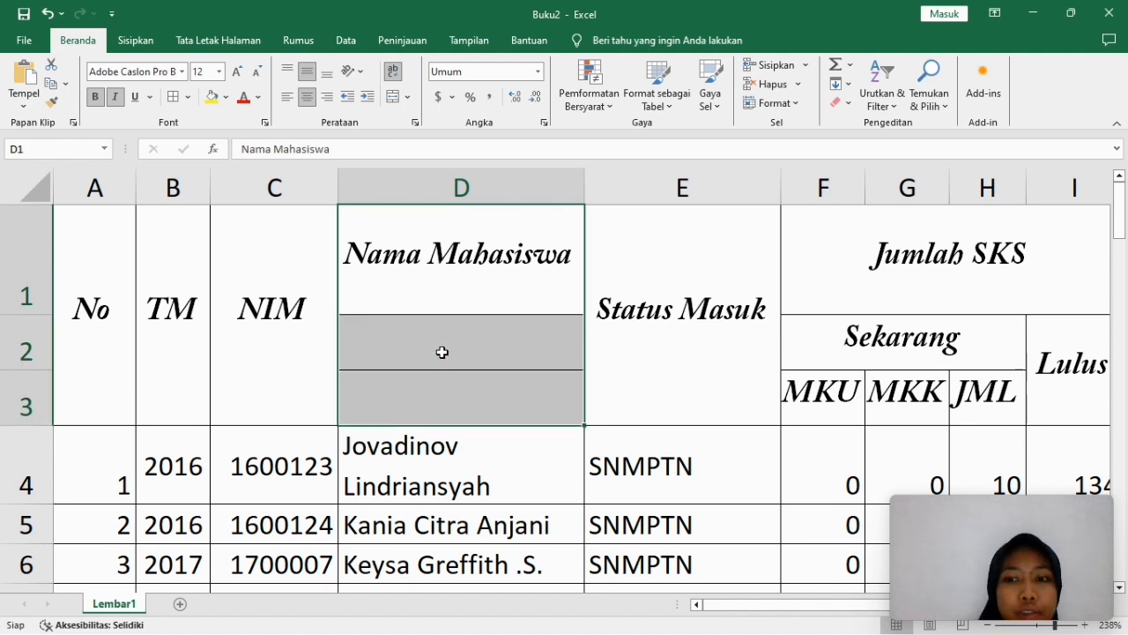
{"action": "left_click", "coordinate": [392, 97]}
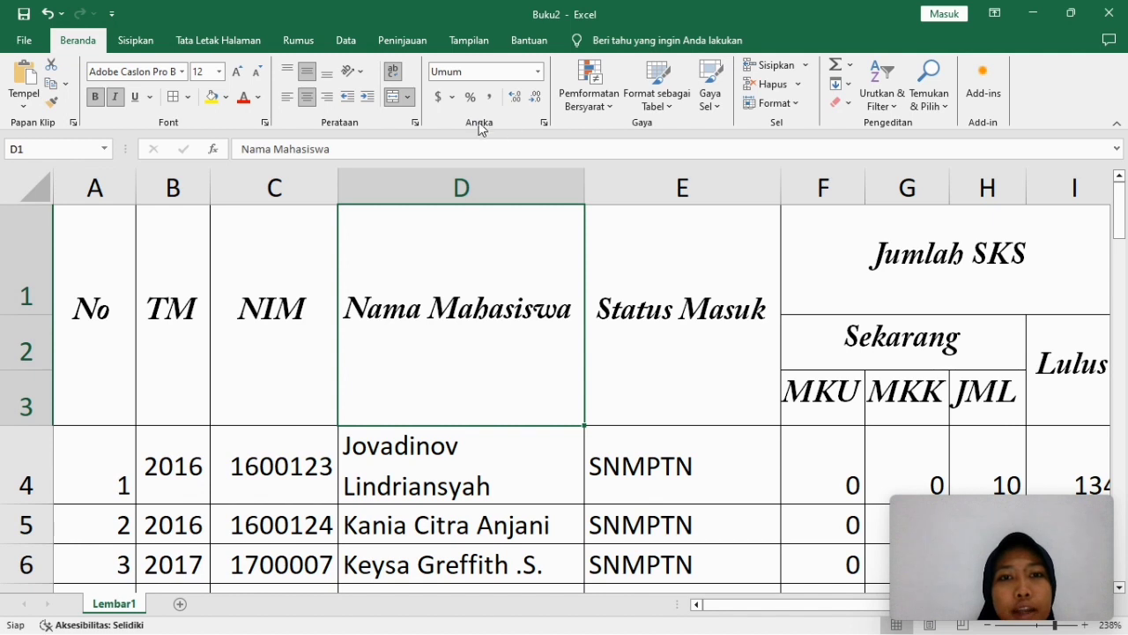
Step: Apply comma style to the IPK value 3.14 in M4 and drop one decimal place
{"action": "left_click_drag", "start_coordinate": [709, 605], "coordinate": [868, 606]}
{"action": "left_click_drag", "start_coordinate": [1122, 233], "coordinate": [1123, 237]}
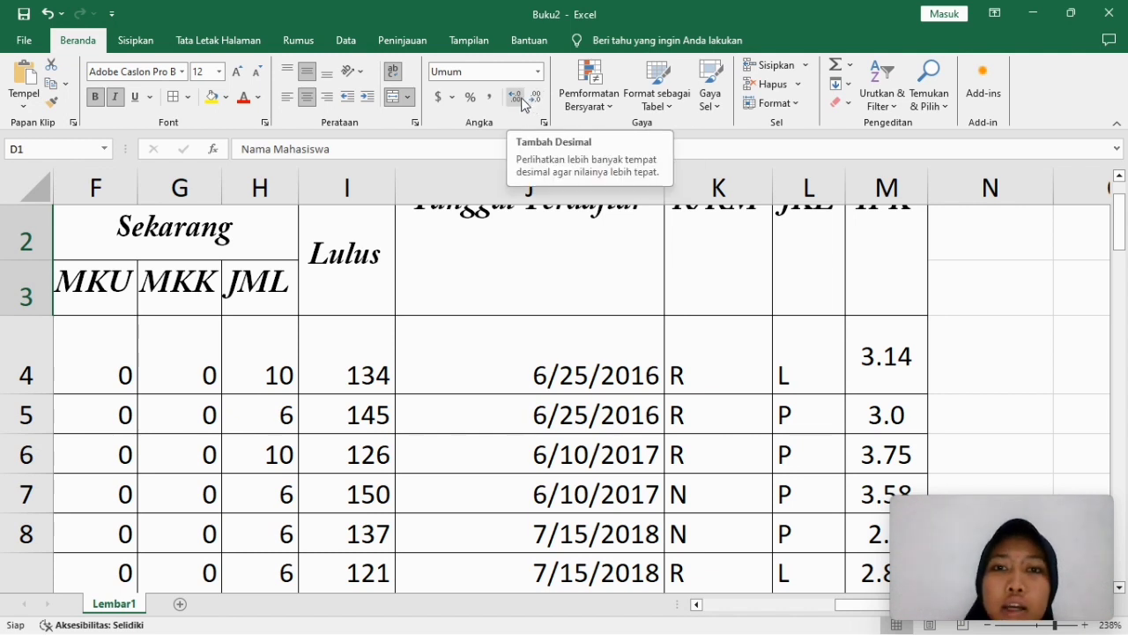
{"action": "left_click", "coordinate": [888, 340]}
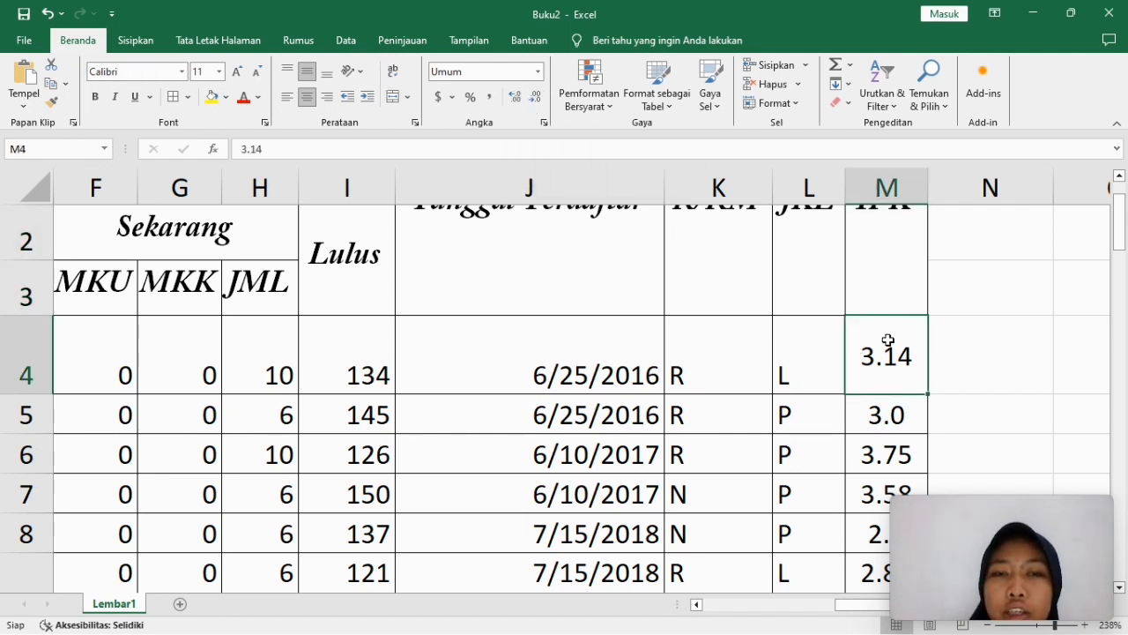
{"action": "left_click", "coordinate": [490, 99]}
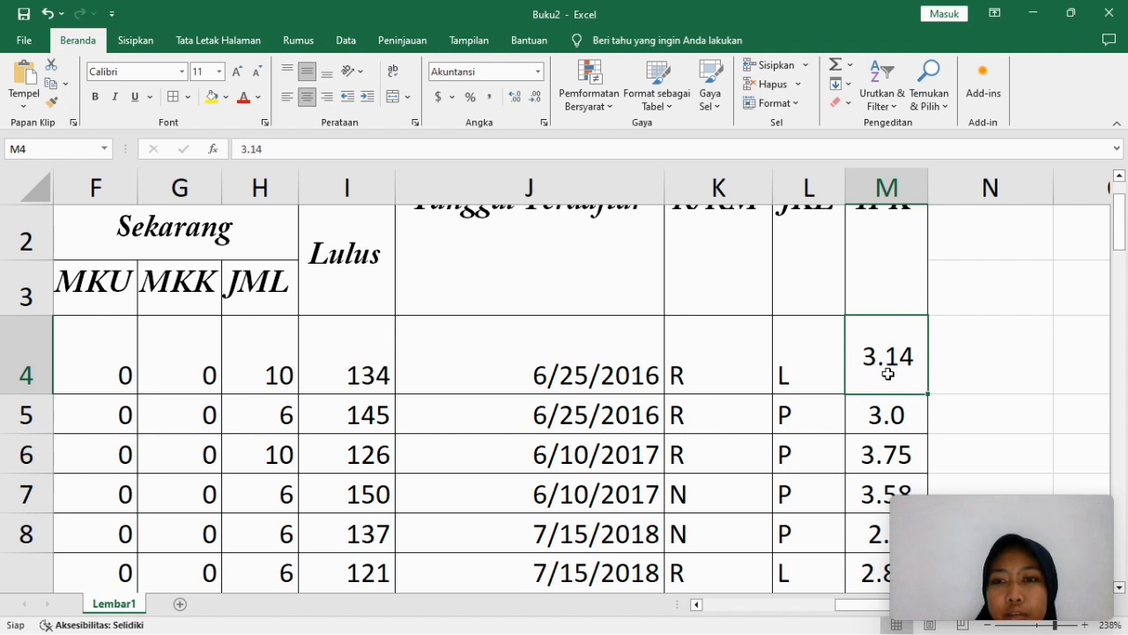
{"action": "left_click", "coordinate": [534, 99]}
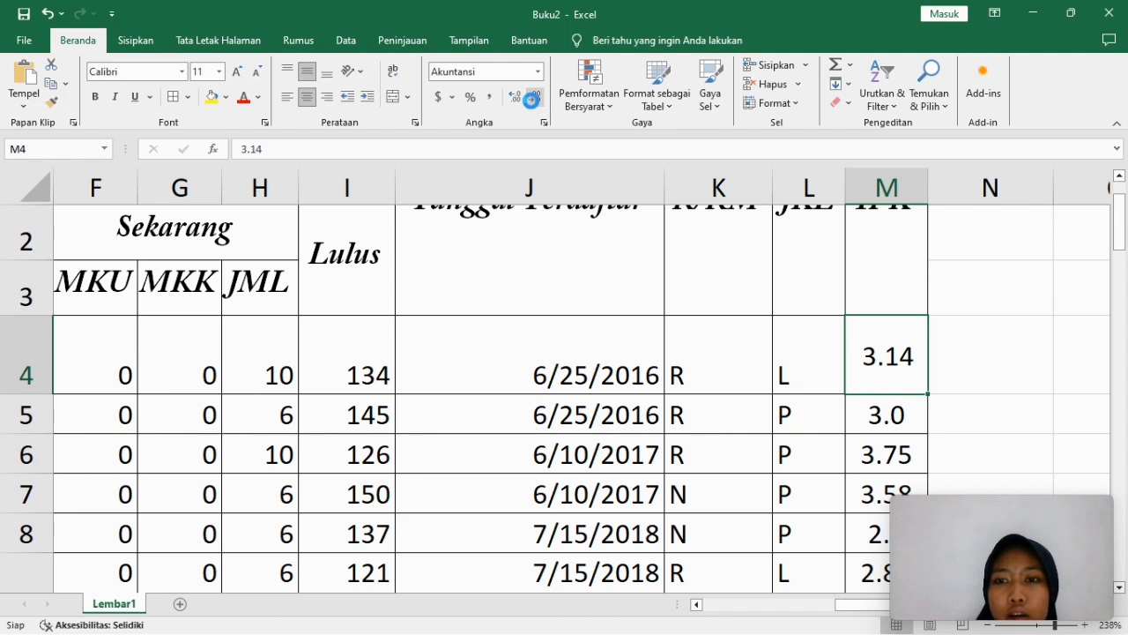
Step: Add and remove decimal places in M4, ending at two decimals (3.14)
{"action": "left_click_drag", "start_coordinate": [1121, 233], "coordinate": [1120, 216]}
{"action": "left_click_drag", "start_coordinate": [928, 192], "coordinate": [1006, 199]}
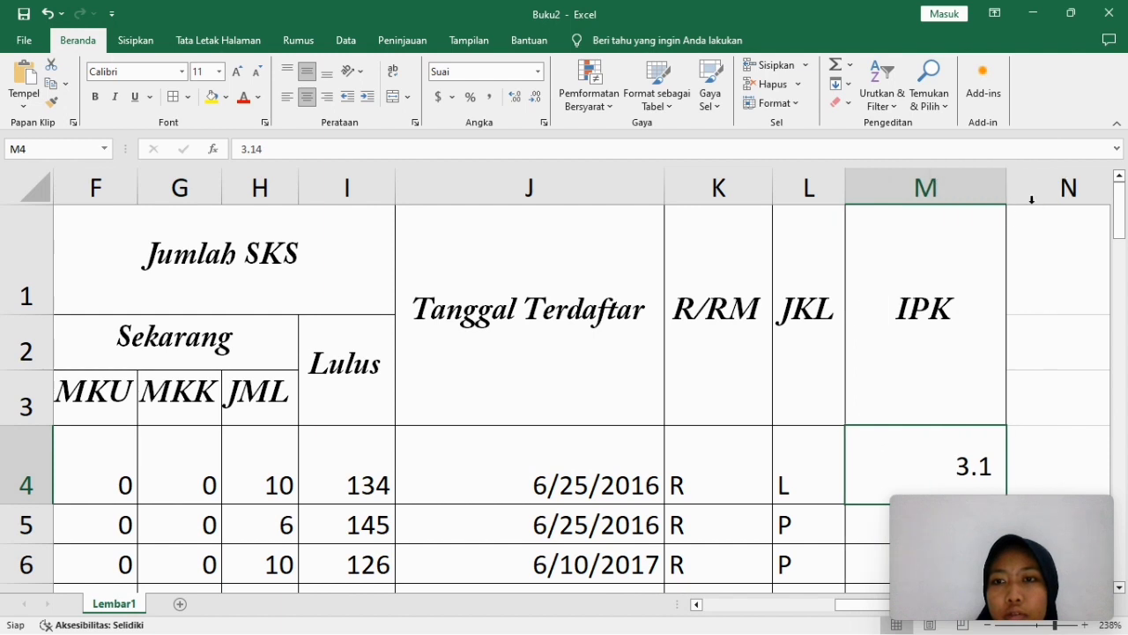
{"action": "left_click_drag", "start_coordinate": [1122, 217], "coordinate": [1121, 238]}
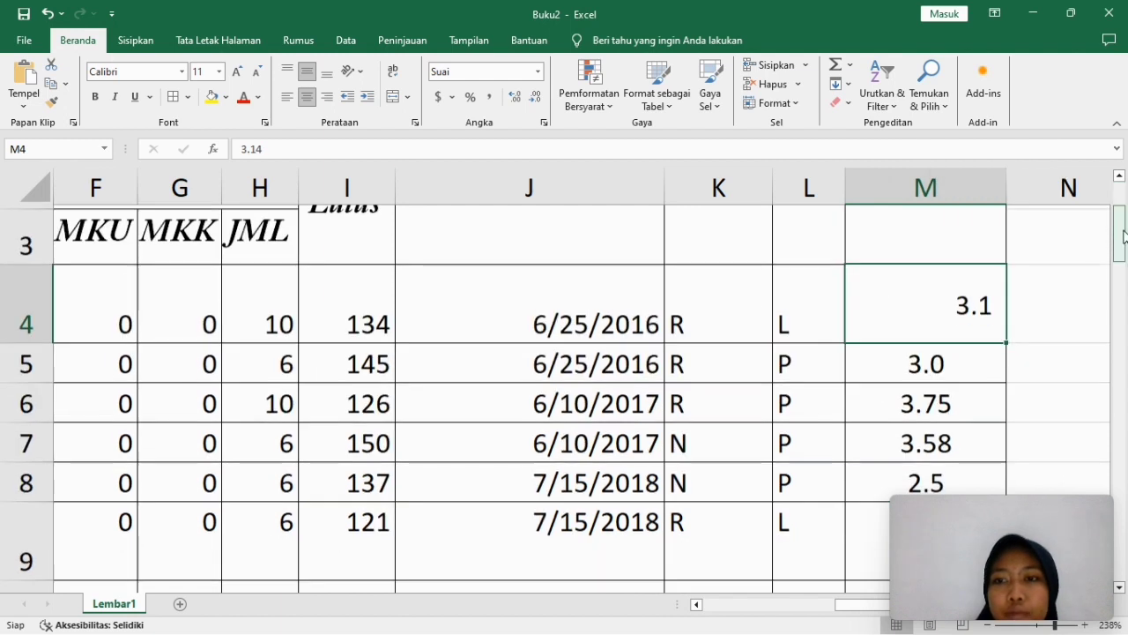
{"action": "left_click", "coordinate": [517, 98]}
{"action": "left_click", "coordinate": [520, 101]}
{"action": "left_click", "coordinate": [518, 100]}
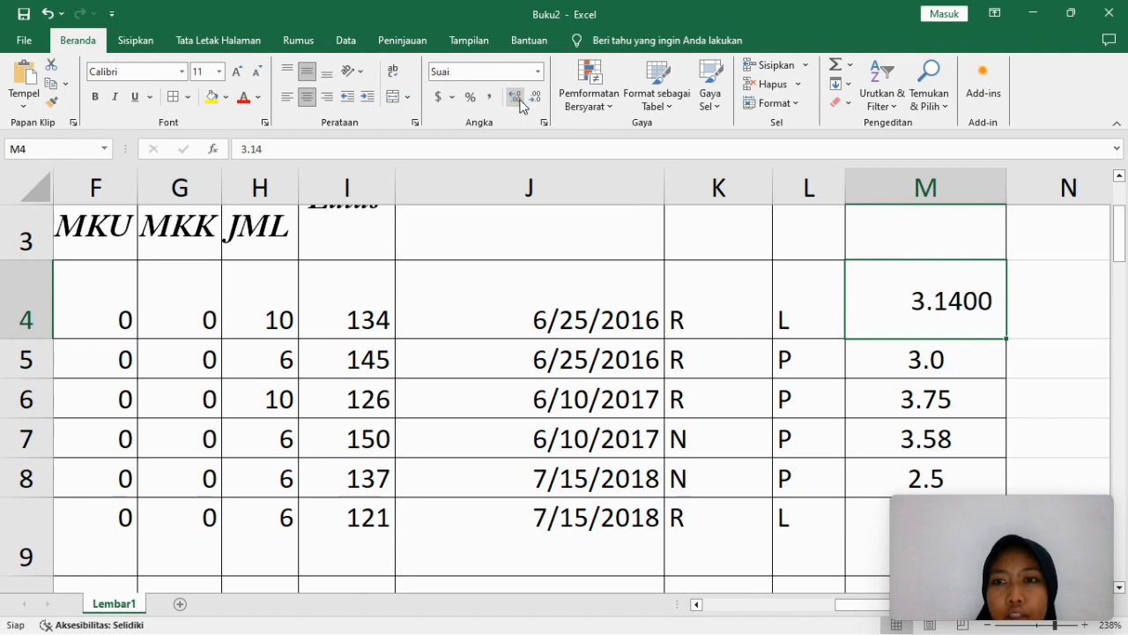
{"action": "left_click", "coordinate": [518, 100]}
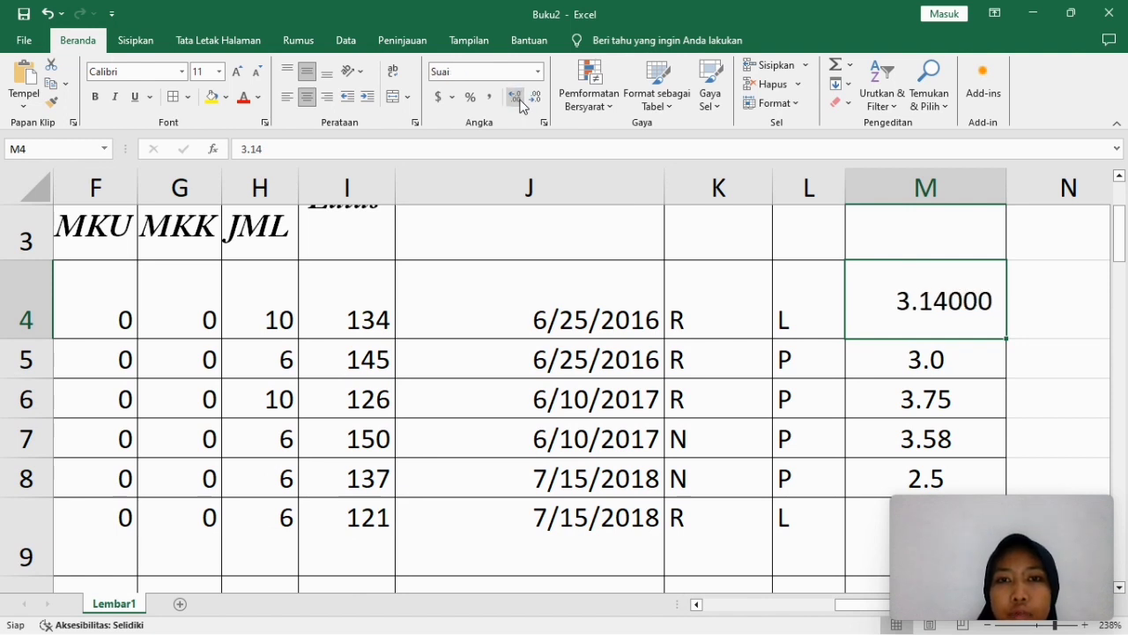
{"action": "left_click", "coordinate": [534, 105]}
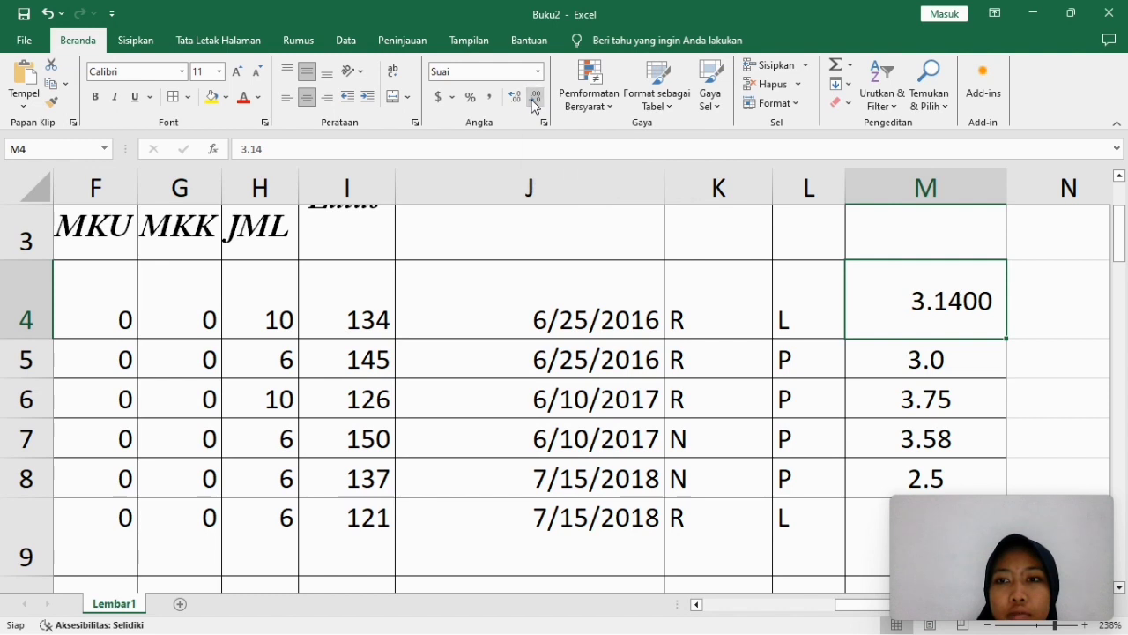
{"action": "left_click", "coordinate": [534, 105]}
{"action": "left_click", "coordinate": [535, 105]}
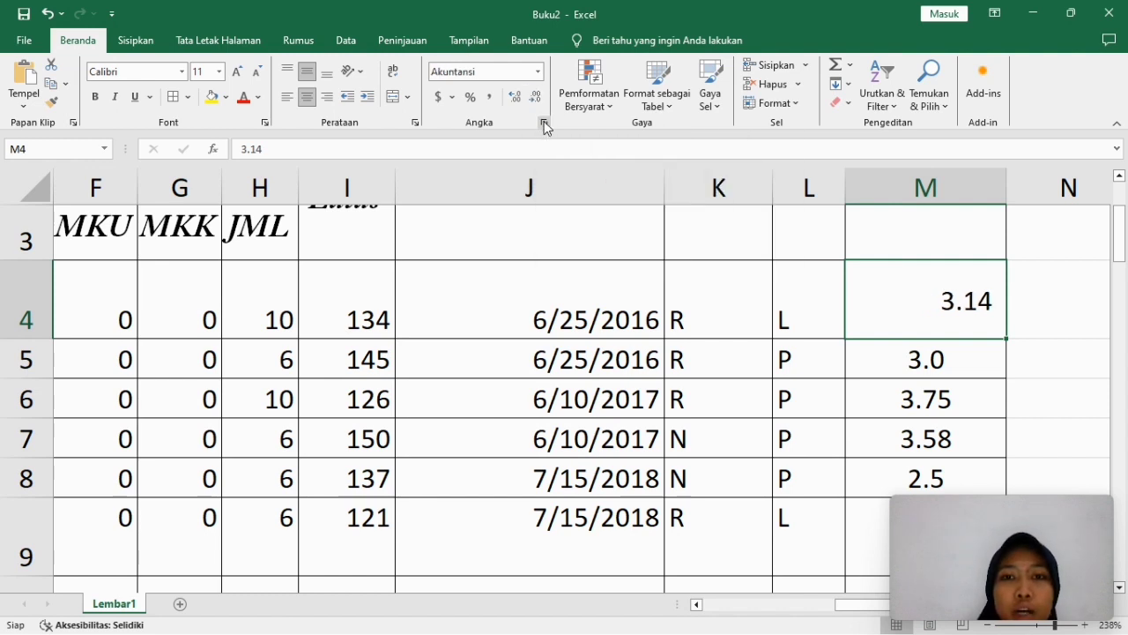
Step: Switch M4 to the Angka (Number) category with 2 decimal places
{"action": "left_click", "coordinate": [544, 124]}
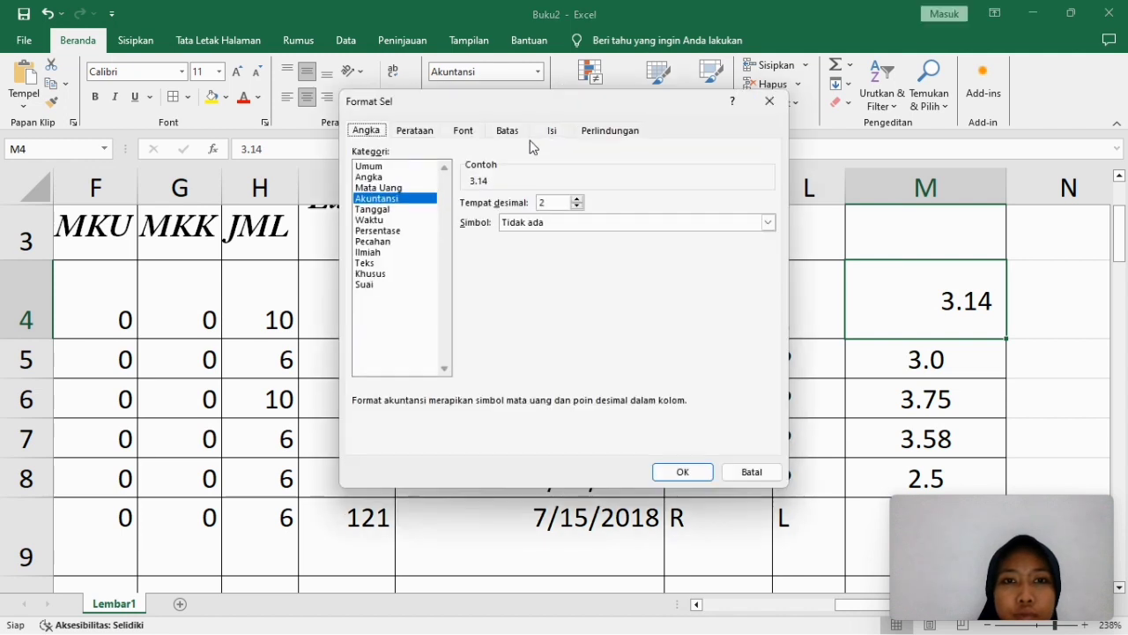
{"action": "left_click", "coordinate": [374, 177]}
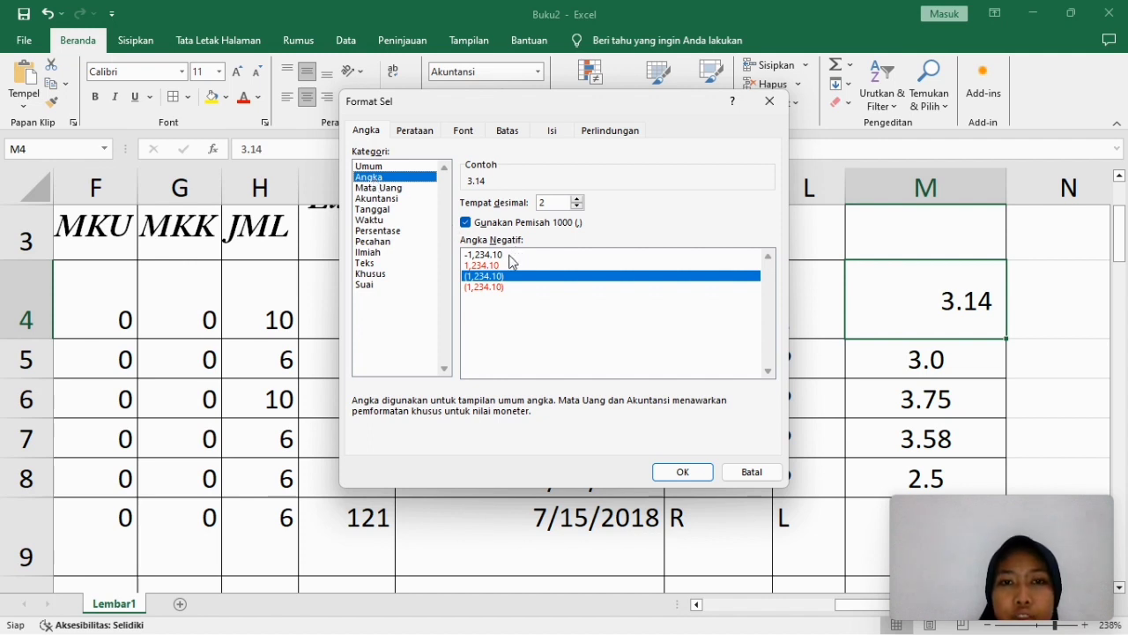
{"action": "left_click", "coordinate": [578, 198]}
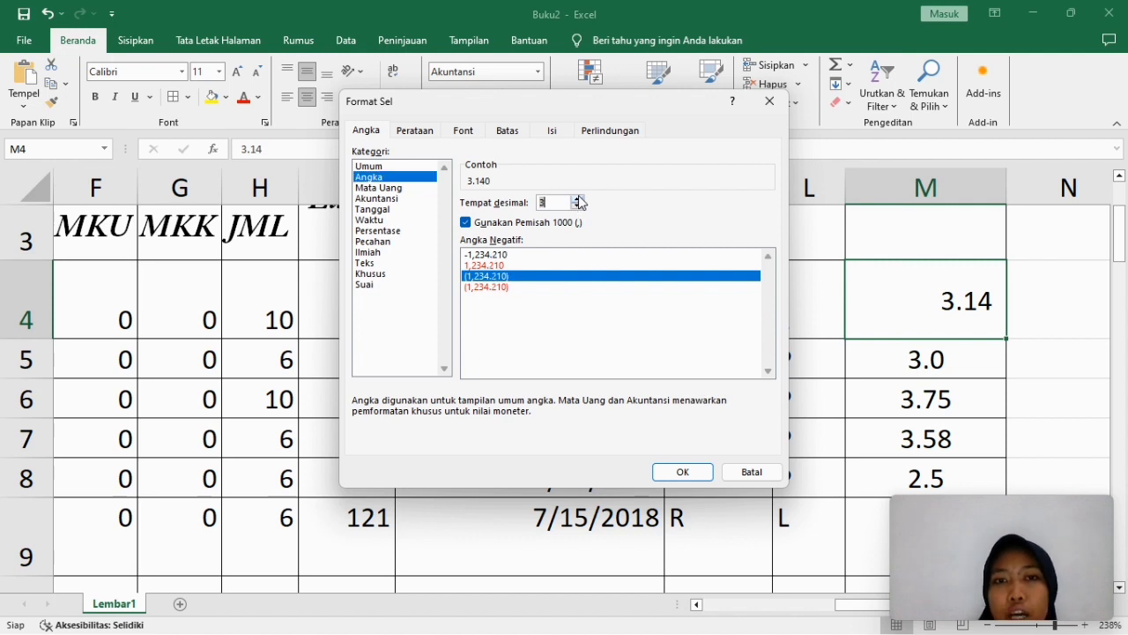
{"action": "left_click", "coordinate": [578, 199]}
{"action": "left_click", "coordinate": [577, 206]}
{"action": "left_click", "coordinate": [577, 206]}
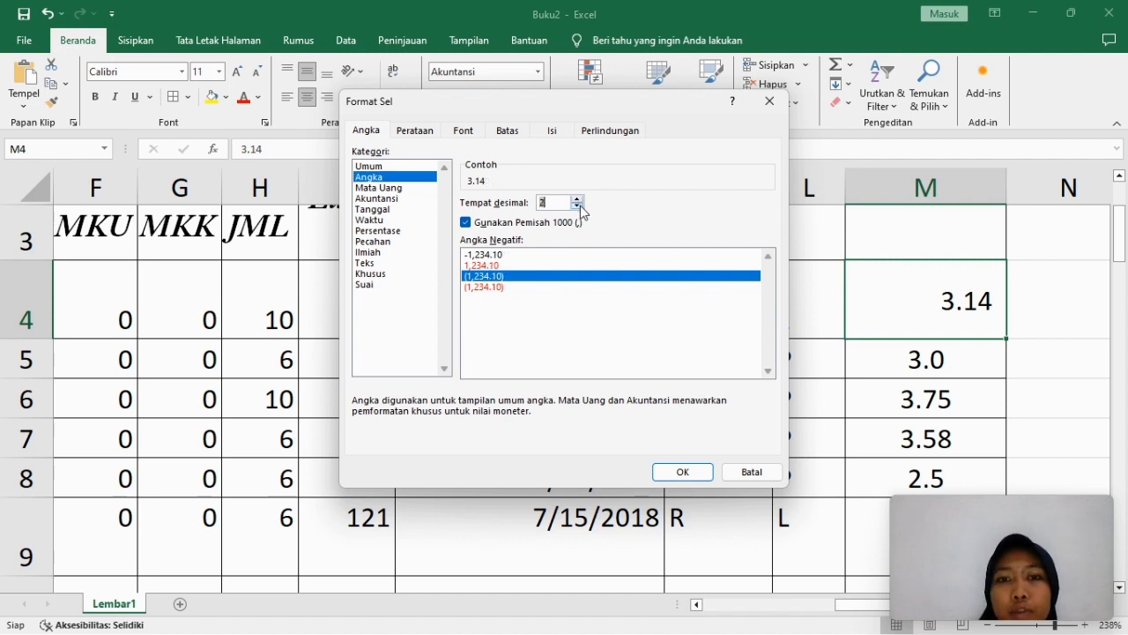
{"action": "left_click", "coordinate": [682, 473]}
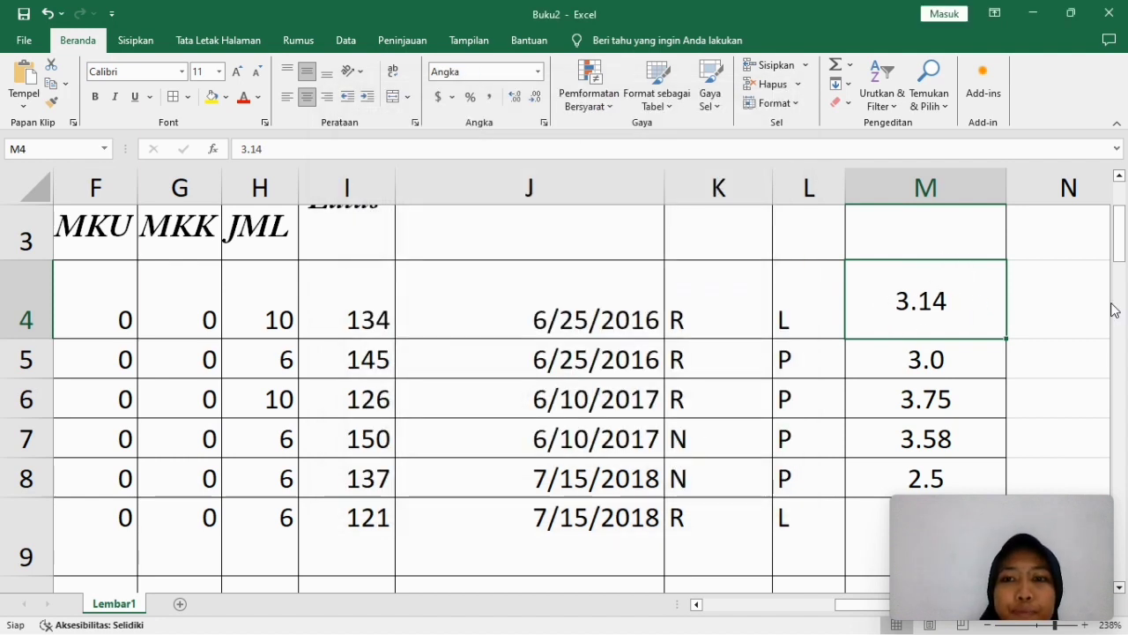
{"action": "left_click_drag", "start_coordinate": [1120, 236], "coordinate": [1122, 247]}
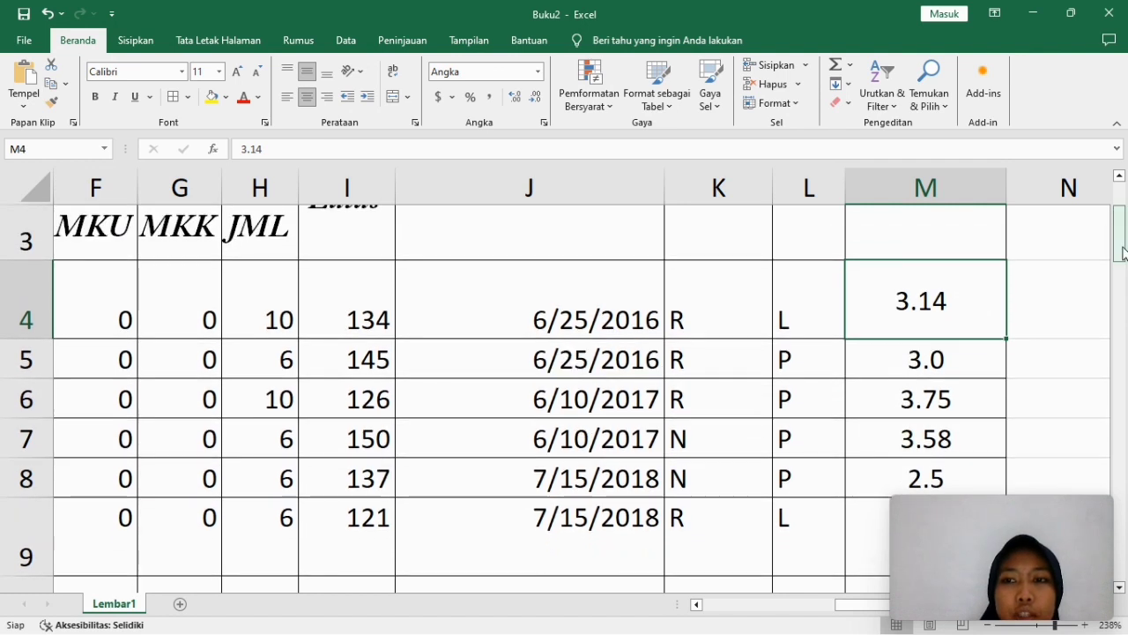
{"action": "left_click", "coordinate": [958, 359]}
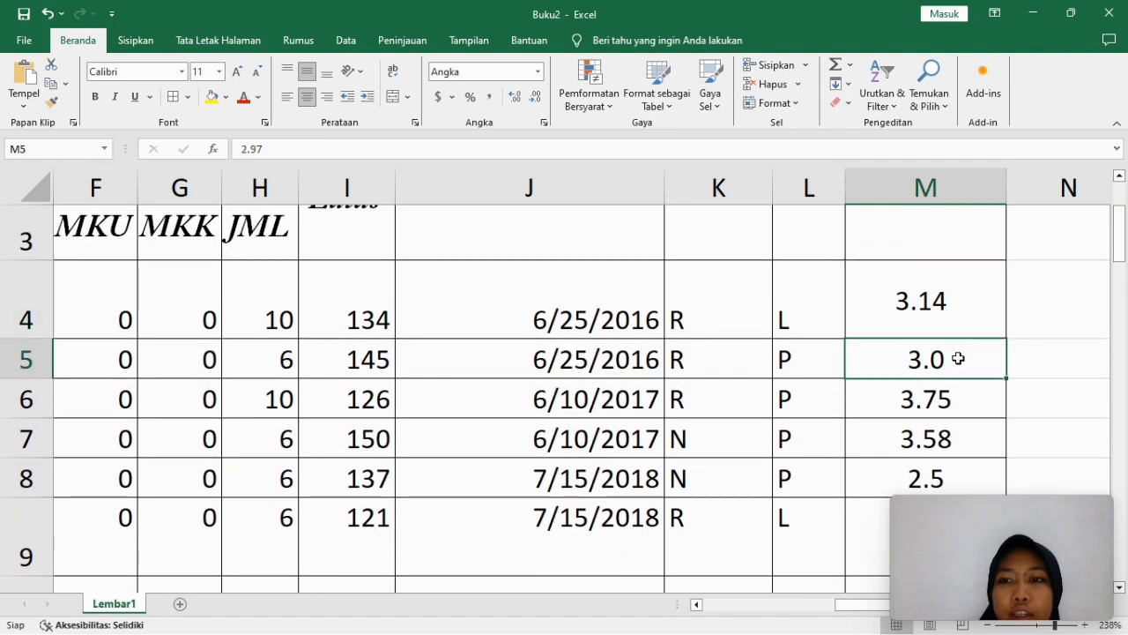
{"action": "left_click", "coordinate": [516, 98]}
{"action": "left_click", "coordinate": [516, 99]}
{"action": "left_click", "coordinate": [517, 99]}
{"action": "left_click", "coordinate": [517, 100]}
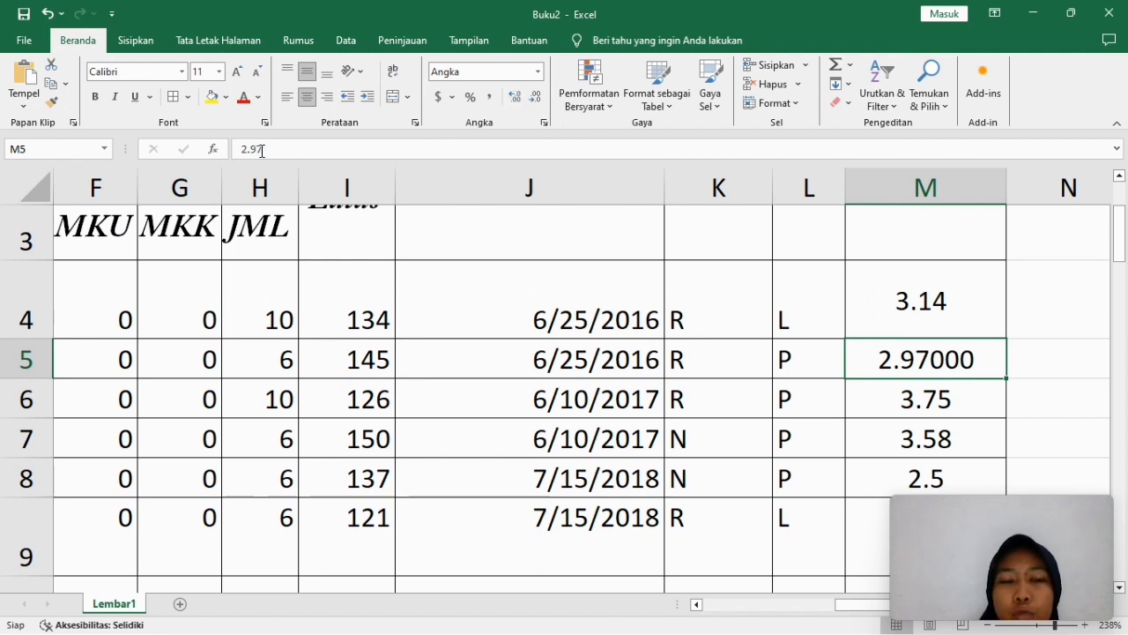
{"action": "left_click", "coordinate": [535, 98]}
{"action": "left_click", "coordinate": [535, 99]}
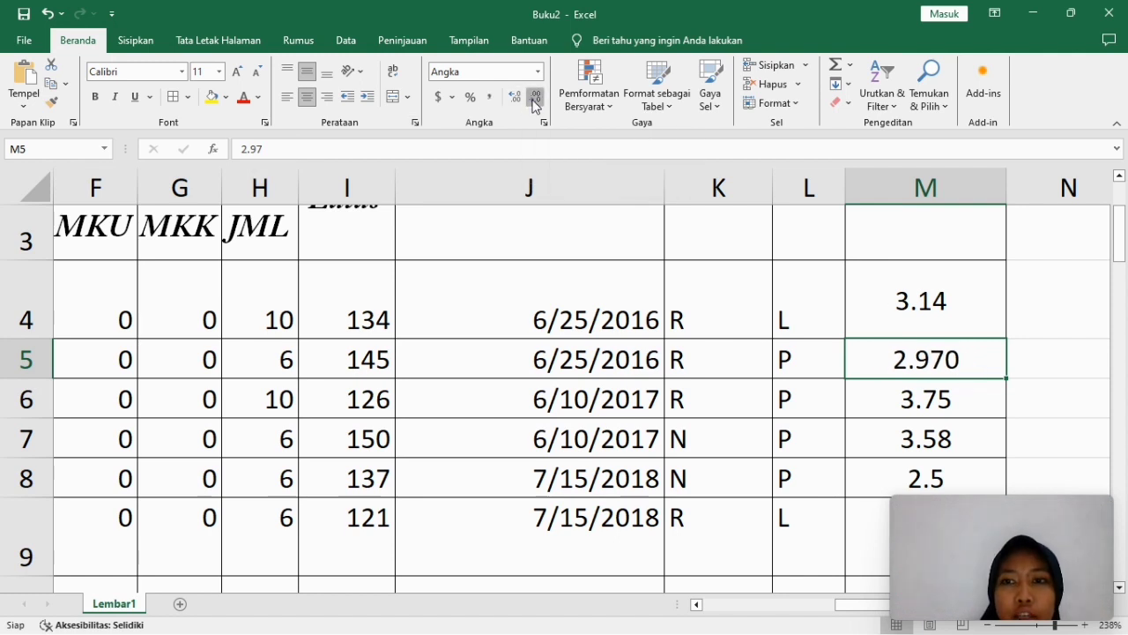
{"action": "left_click", "coordinate": [535, 99]}
{"action": "left_click", "coordinate": [535, 99]}
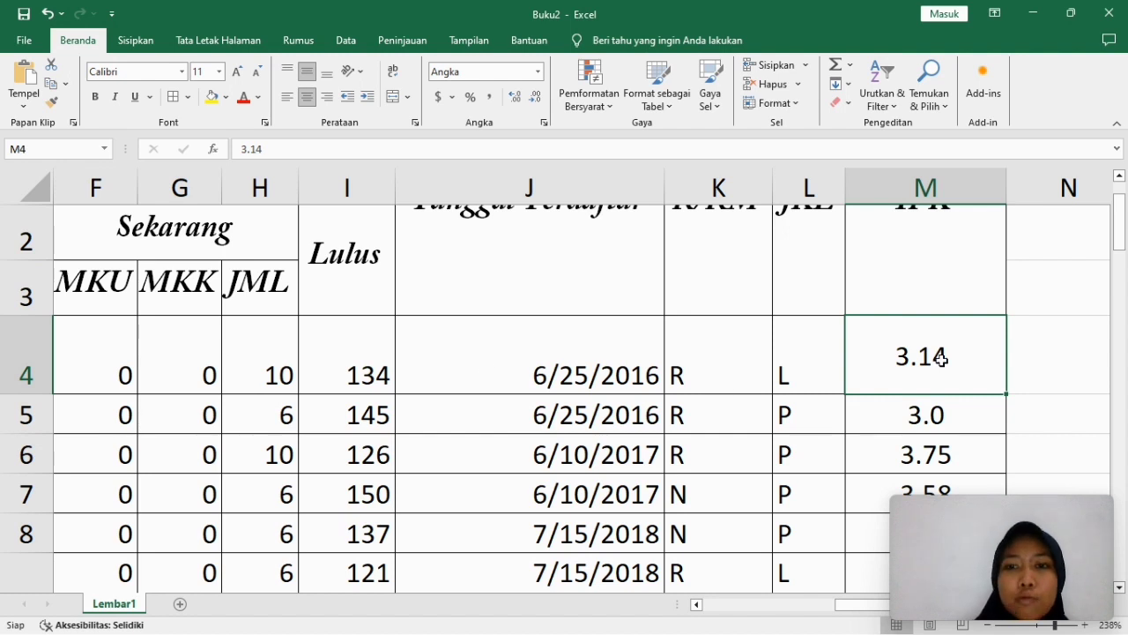
{"action": "left_click", "coordinate": [820, 412]}
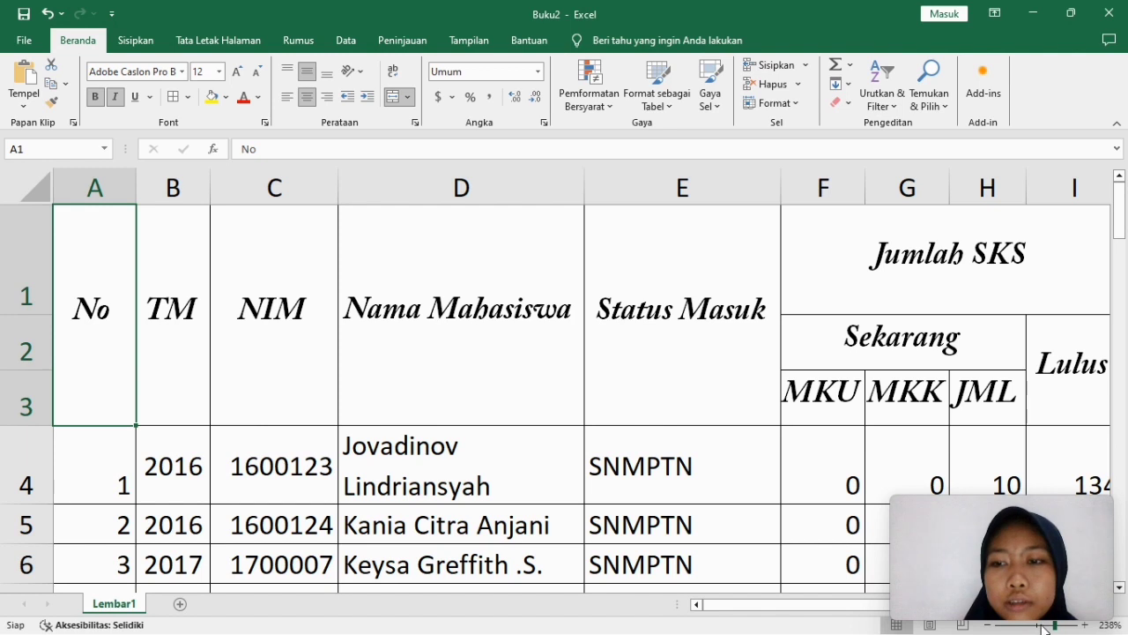
Step: Apply the 60% - Aksen3 cell style from Gaya Sel to header rows A1:M3
{"action": "left_click", "coordinate": [989, 625]}
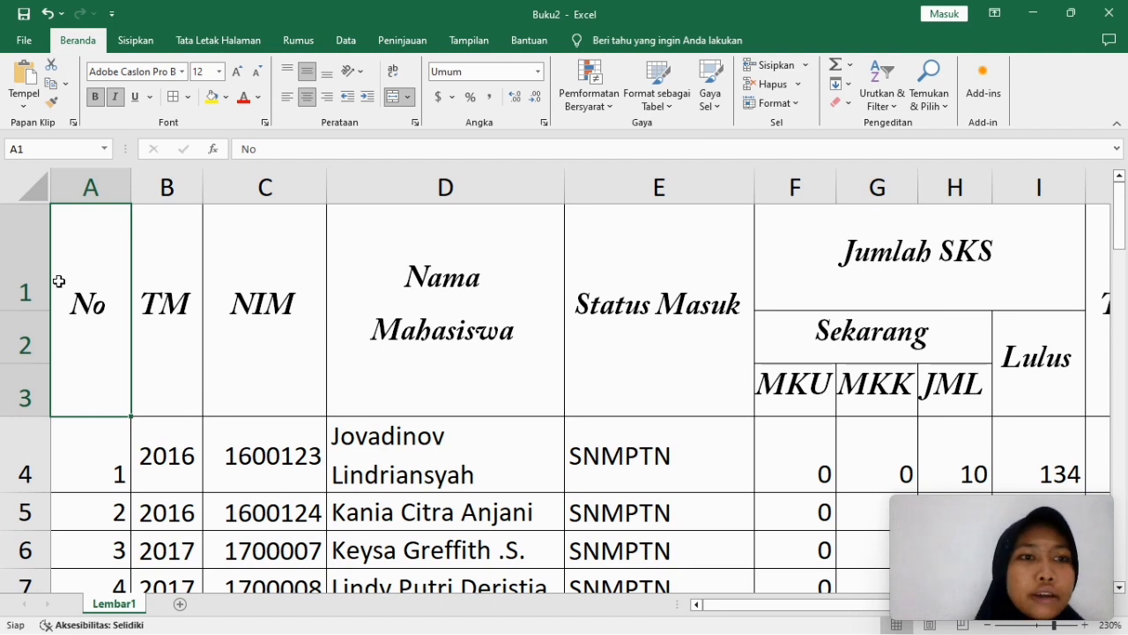
{"action": "left_click_drag", "start_coordinate": [60, 280], "coordinate": [1052, 272]}
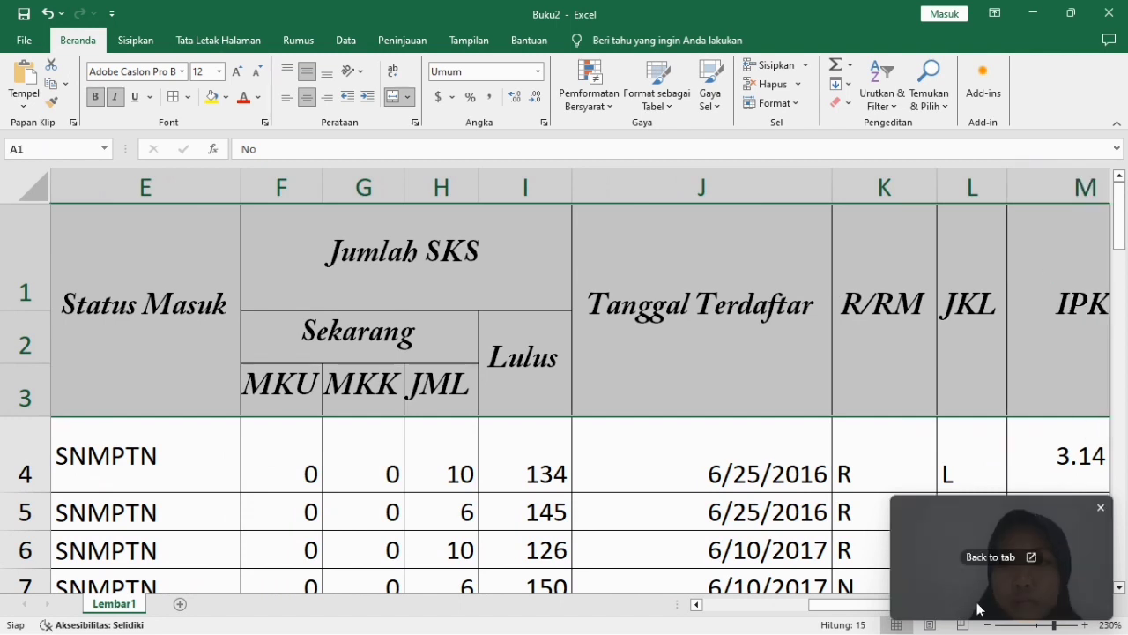
{"action": "left_click", "coordinate": [1041, 625]}
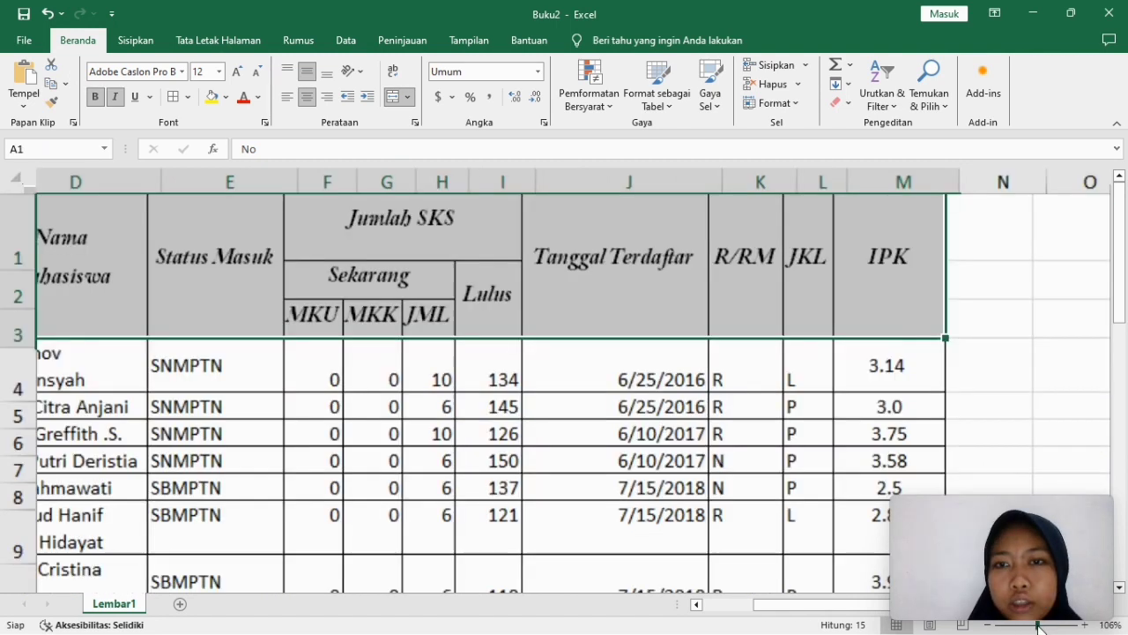
{"action": "left_click", "coordinate": [710, 97]}
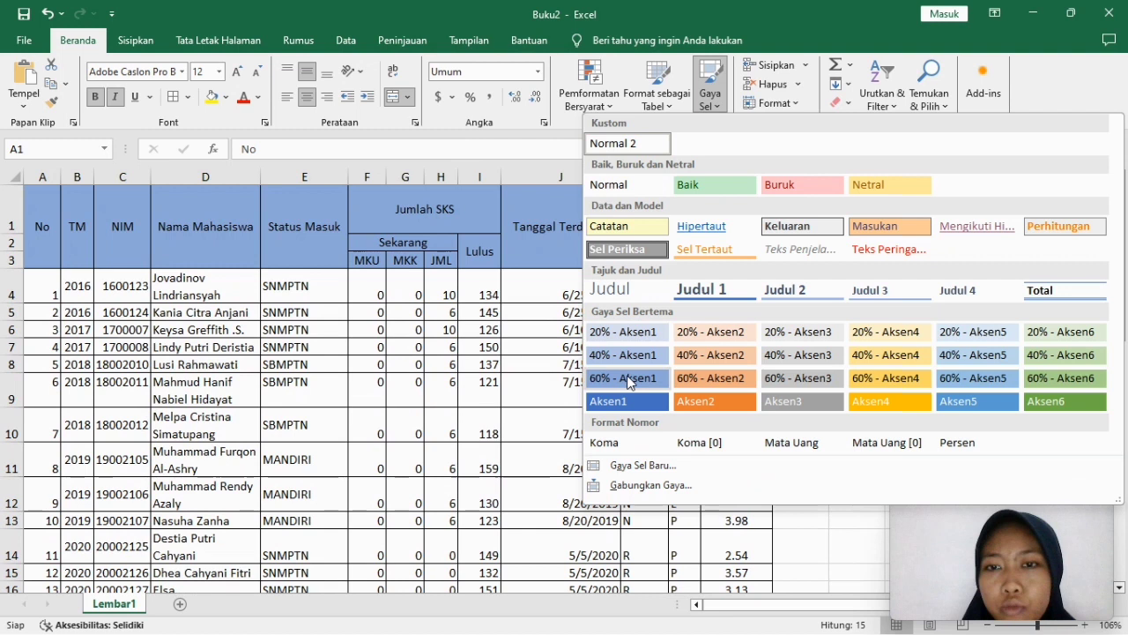
{"action": "left_click", "coordinate": [793, 377]}
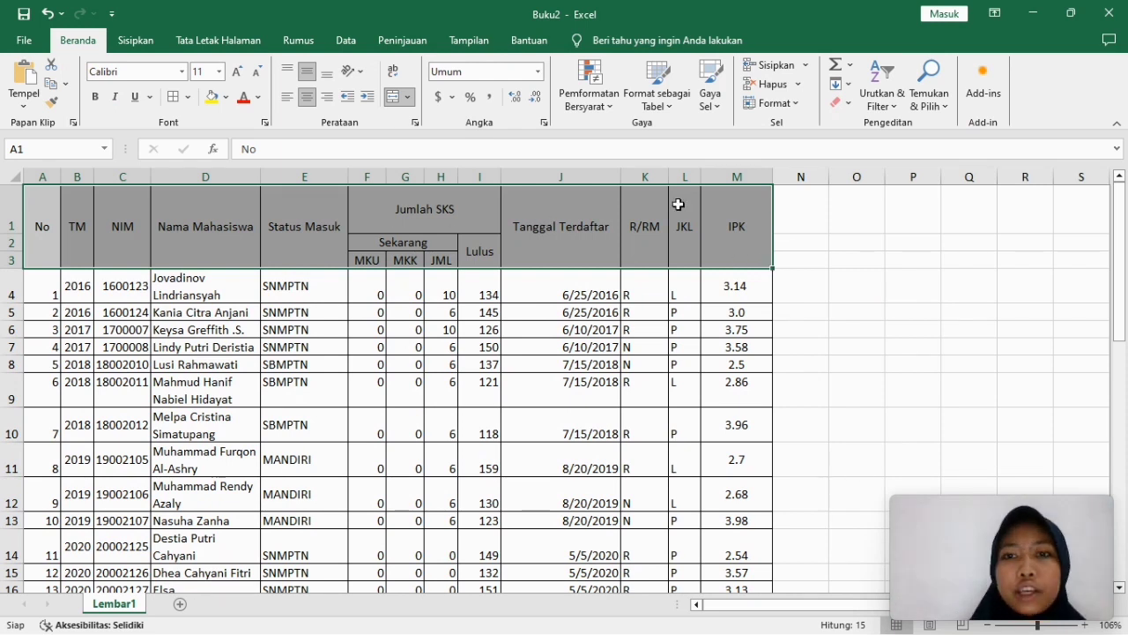
{"action": "left_click", "coordinate": [828, 223]}
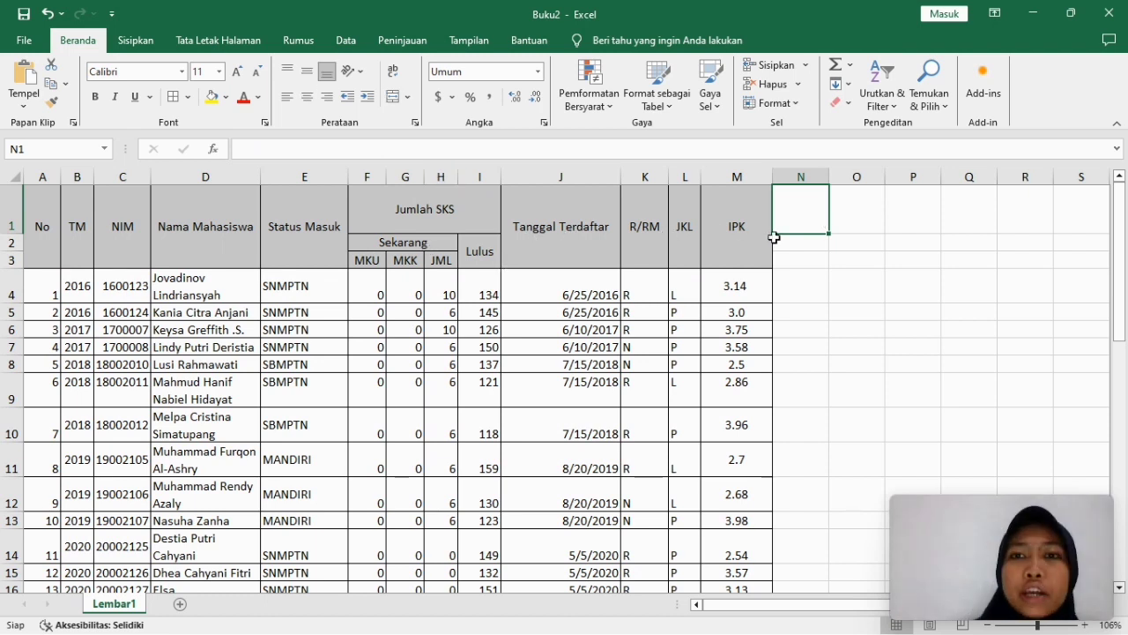
Step: Add sheet Lembar2 and insert an empty table over A1:D10 headed Kolom1 to Kolom4
{"action": "left_click", "coordinate": [136, 43]}
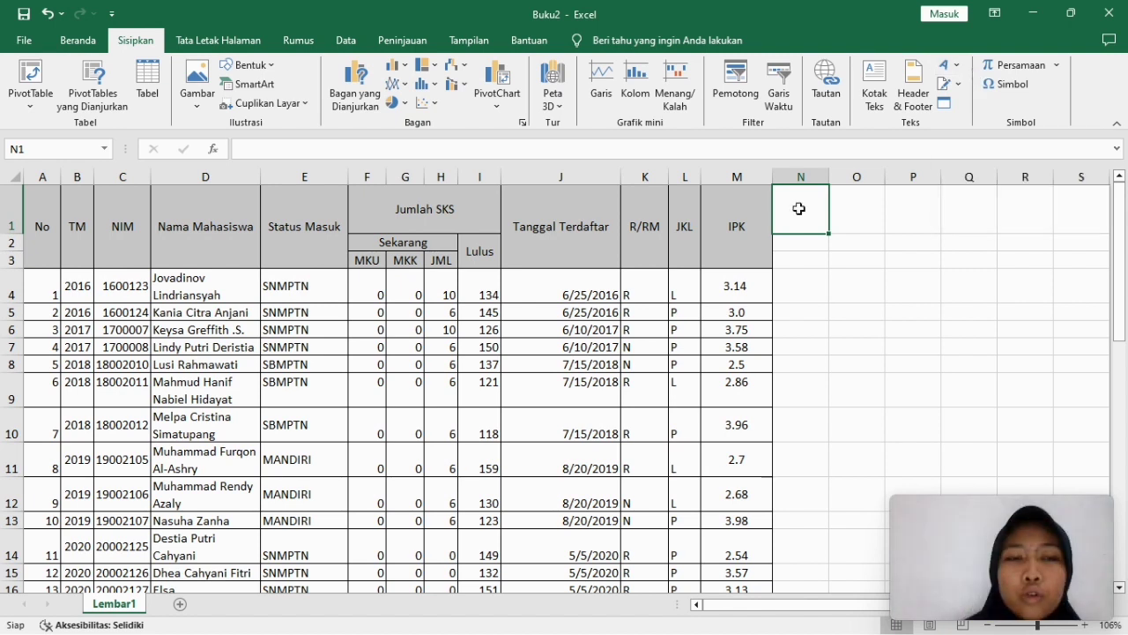
{"action": "left_click", "coordinate": [180, 604]}
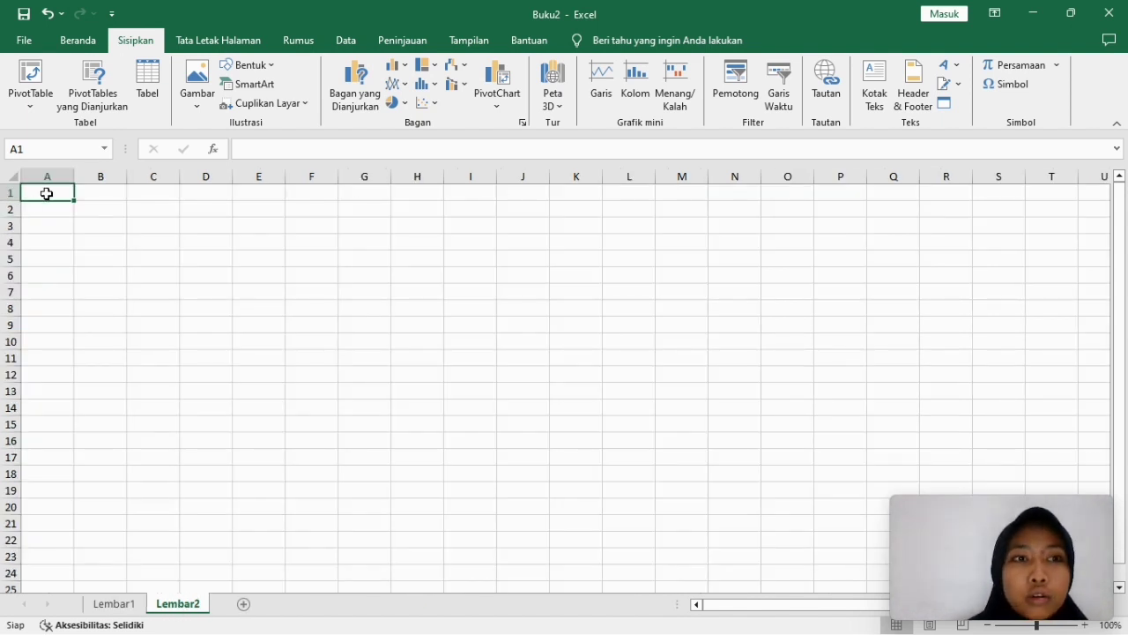
{"action": "left_click_drag", "start_coordinate": [54, 193], "coordinate": [207, 353]}
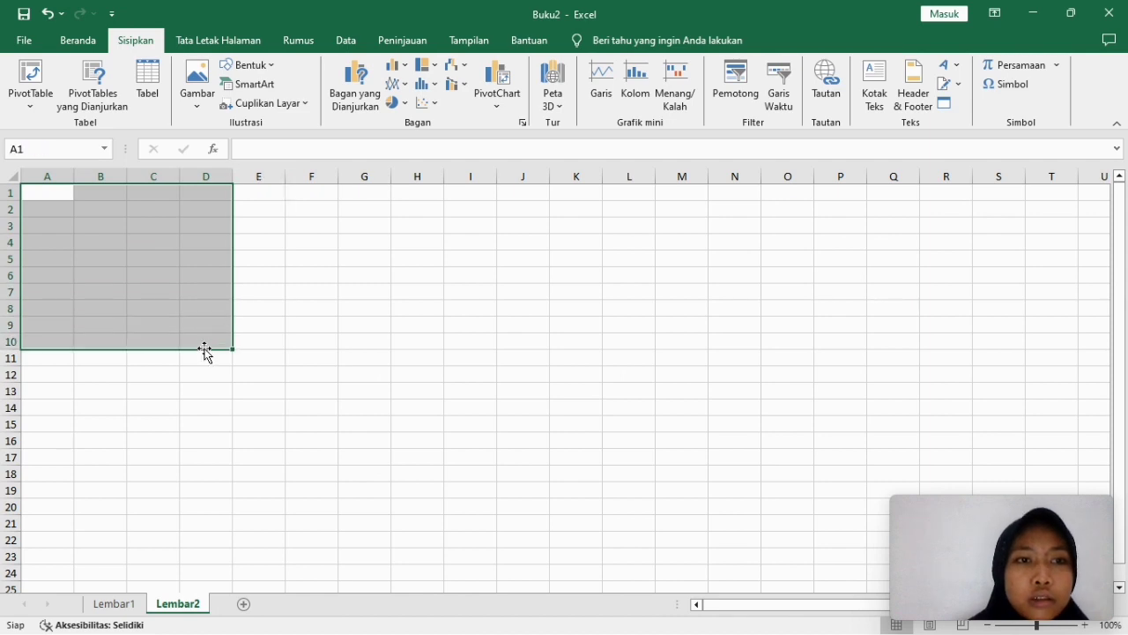
{"action": "left_click", "coordinate": [144, 82]}
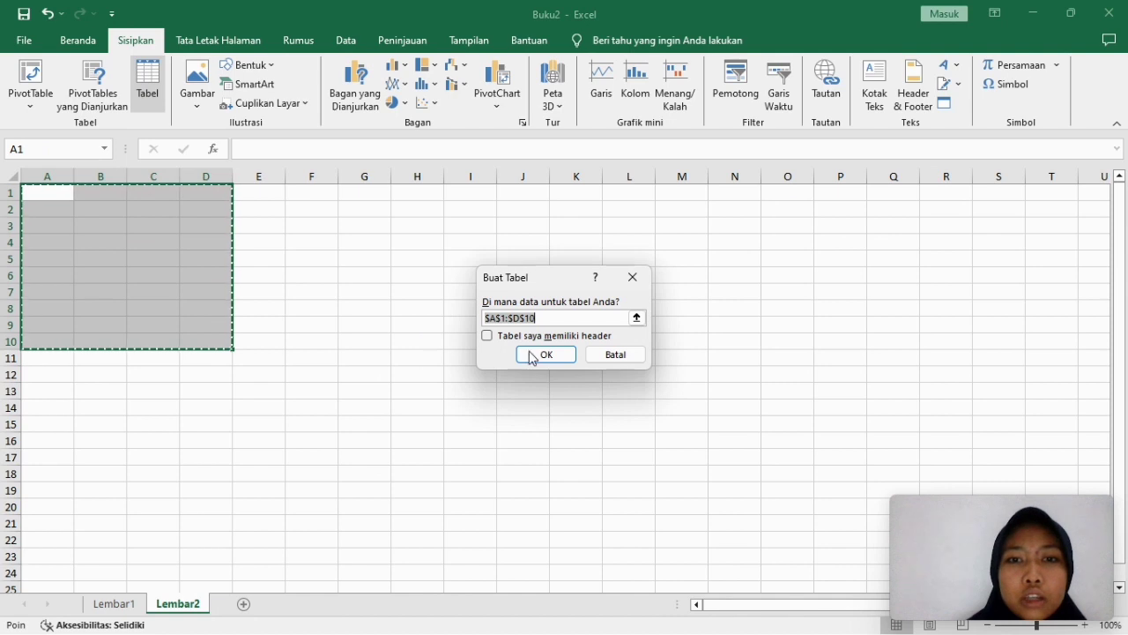
{"action": "left_click", "coordinate": [531, 357]}
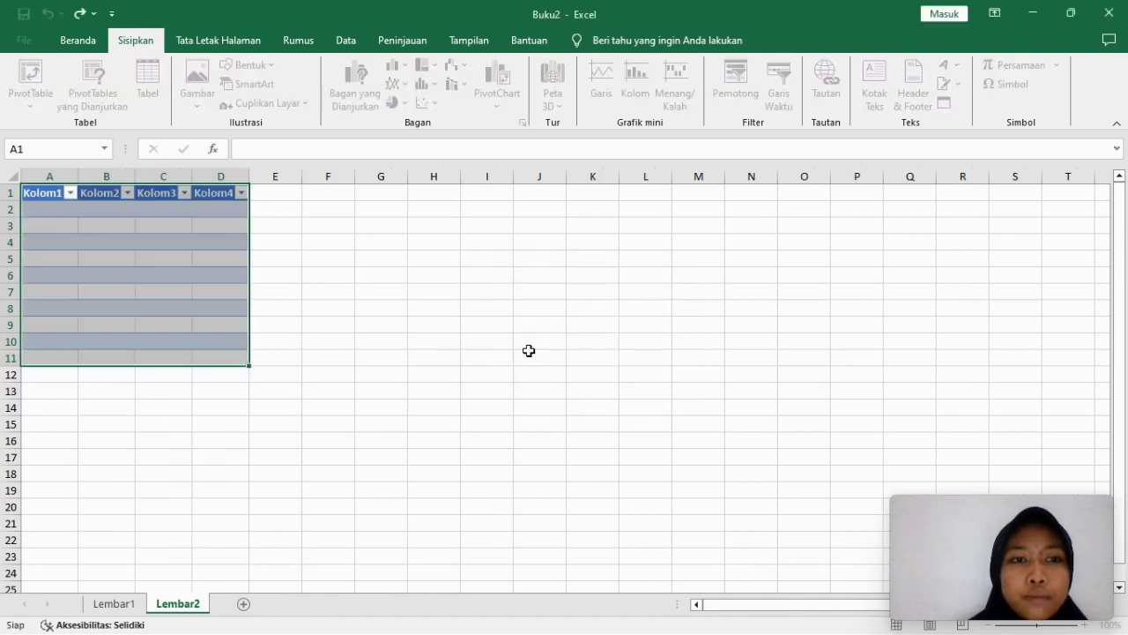
{"action": "left_click", "coordinate": [273, 193]}
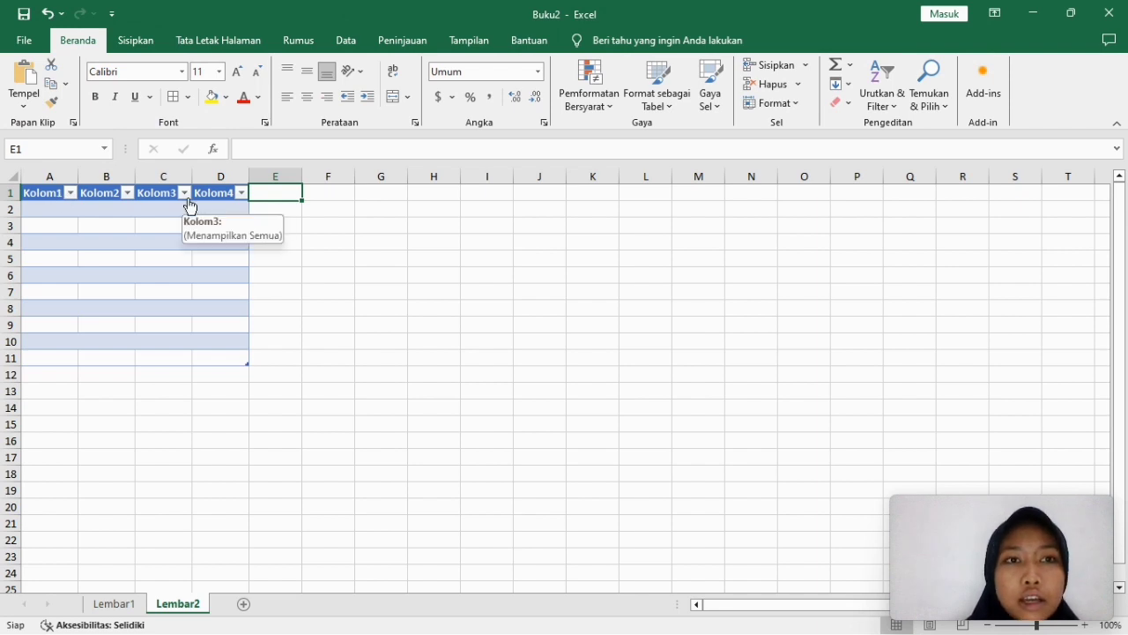
Step: Toggle Filter off for the Lembar2 table's Kolom headers, then switch back to Lembar1
{"action": "left_click", "coordinate": [327, 48]}
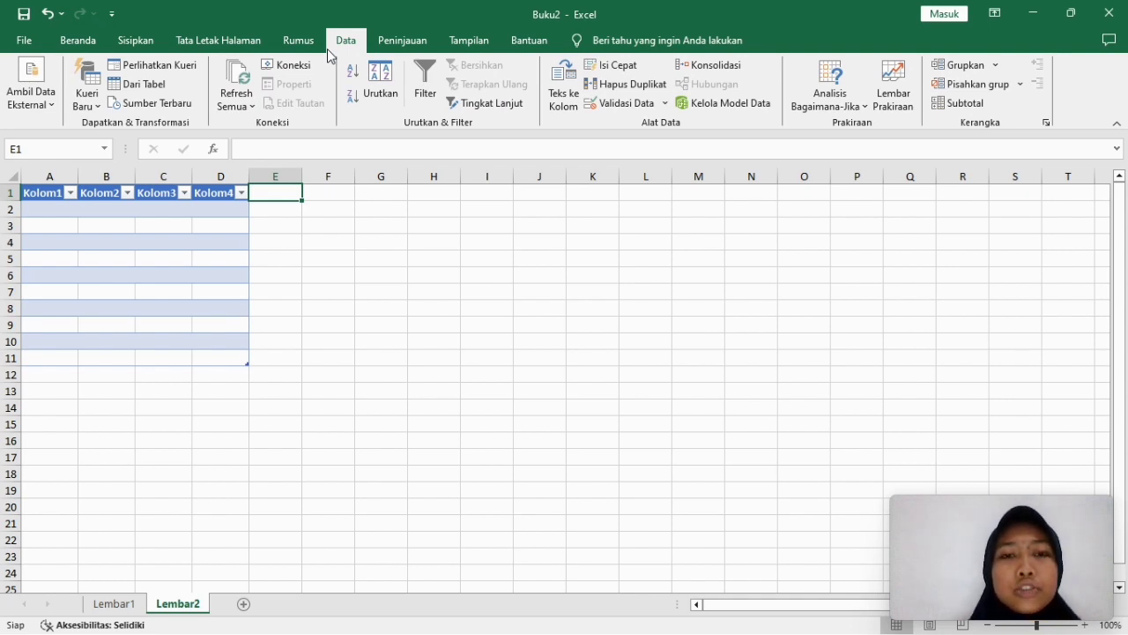
{"action": "left_click", "coordinate": [225, 194]}
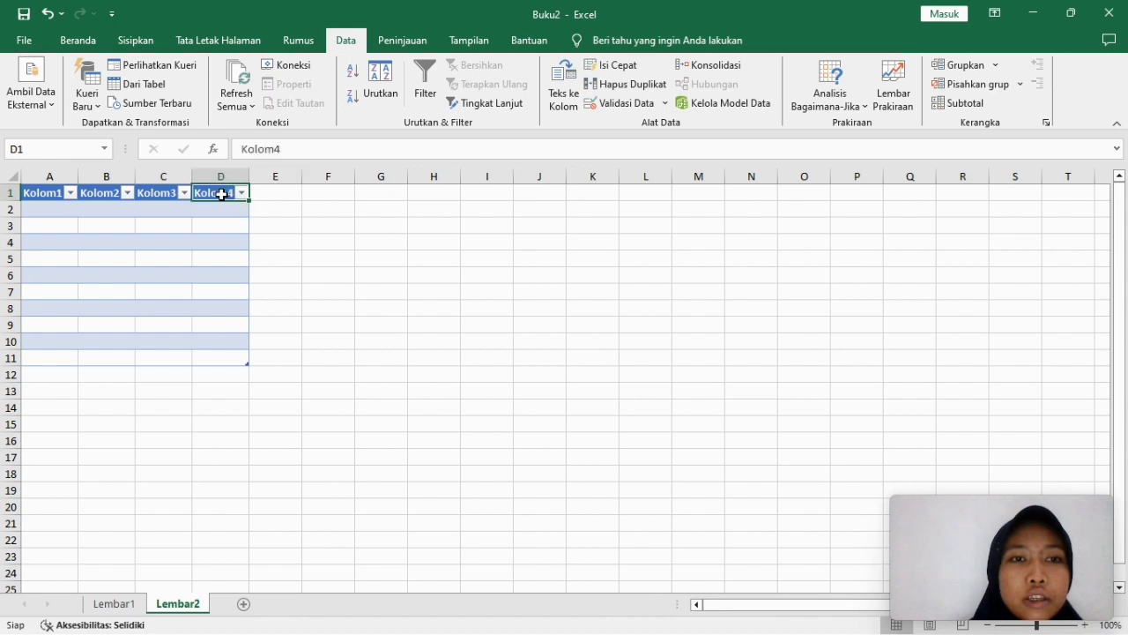
{"action": "left_click", "coordinate": [430, 84]}
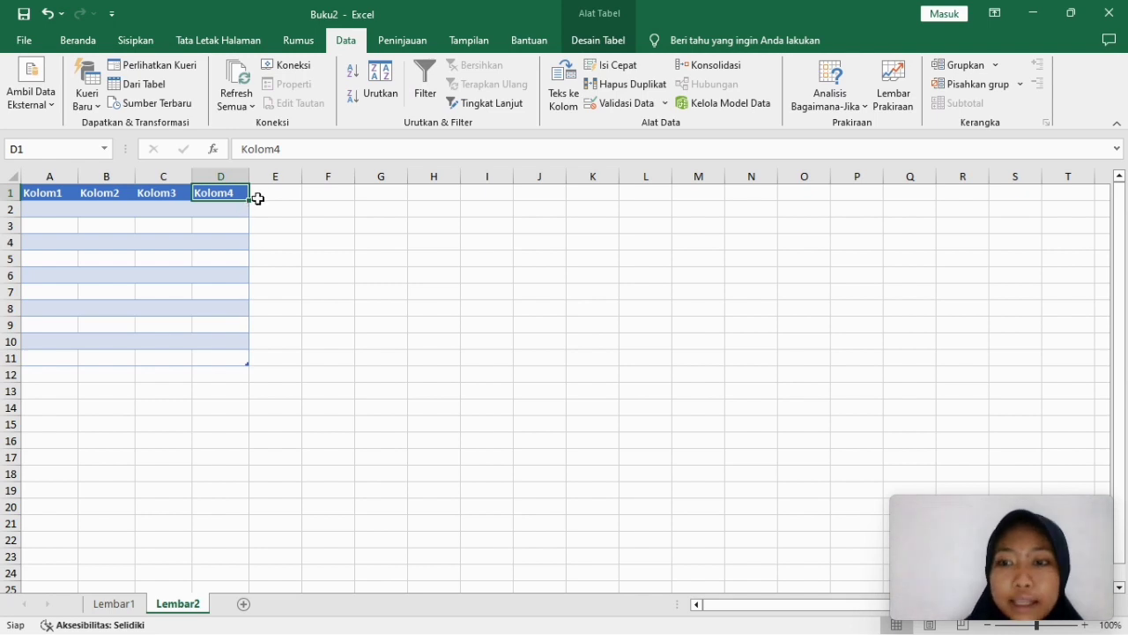
{"action": "key", "text": "ctrl+Page_Up"}
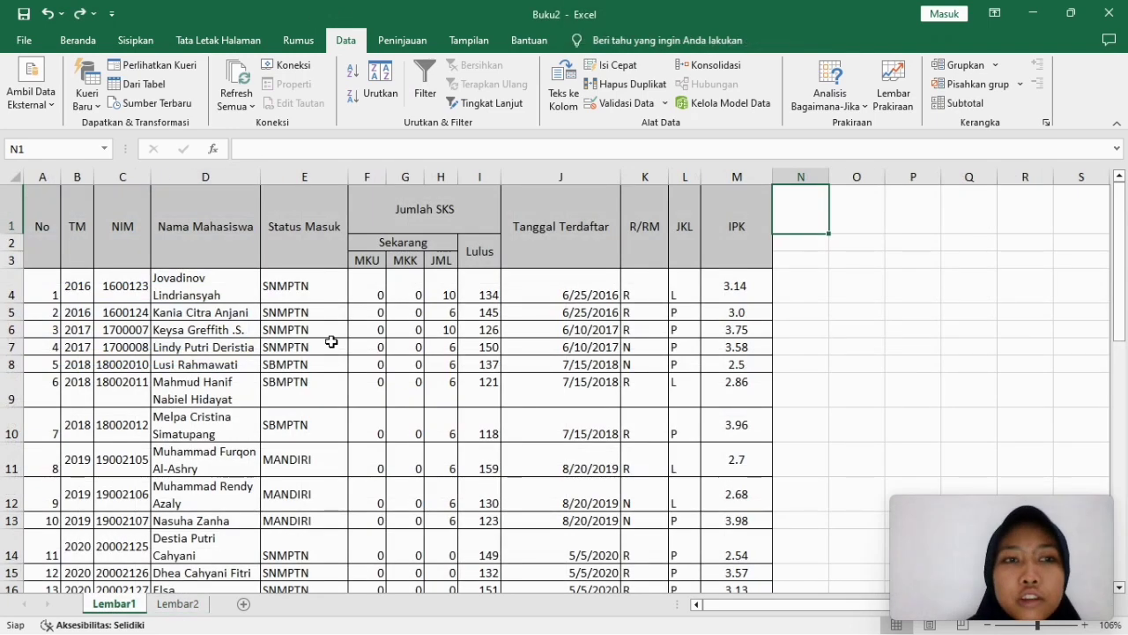
Step: Add filter arrows to header rows A1:M3 and filter Status Masuk to only SBMPTN (7 of 34)
{"action": "left_click_drag", "start_coordinate": [47, 229], "coordinate": [708, 219]}
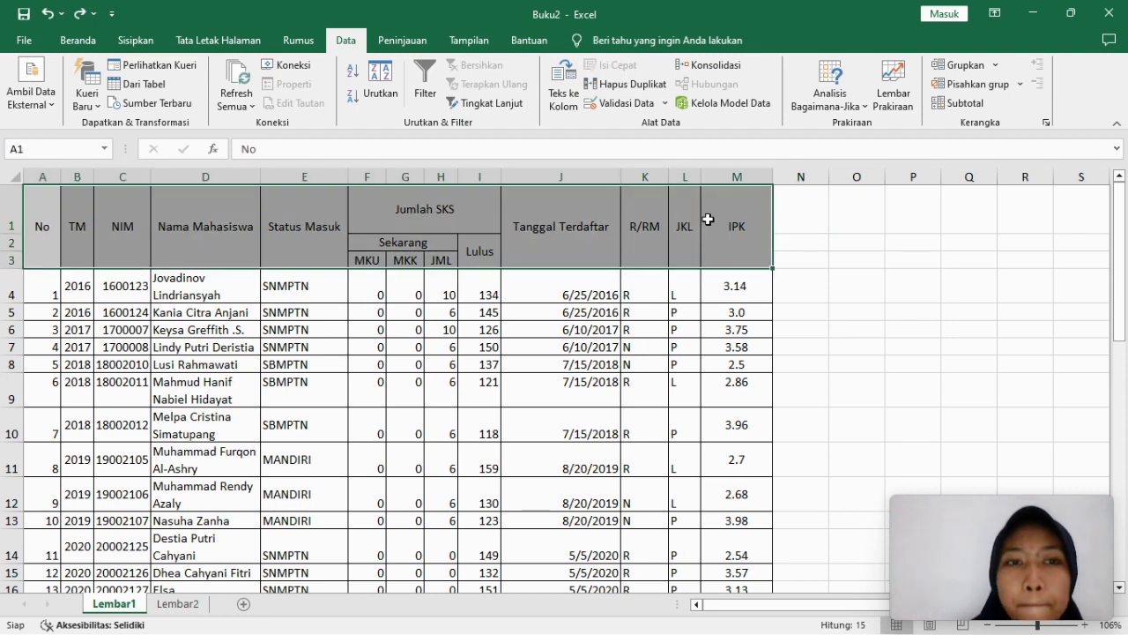
{"action": "left_click", "coordinate": [426, 93]}
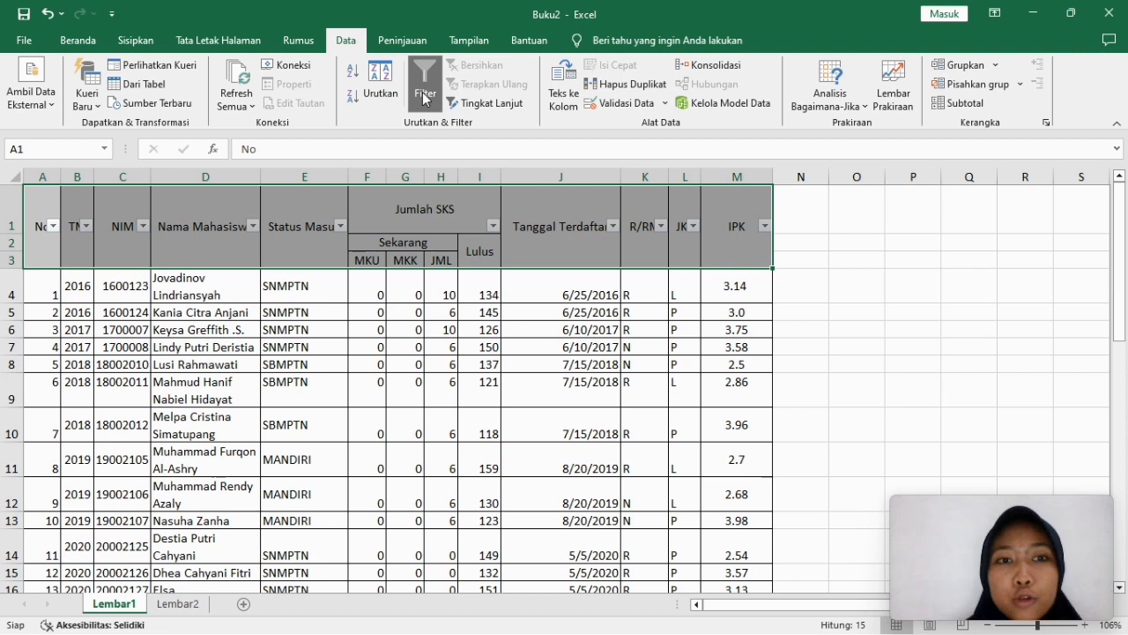
{"action": "left_click", "coordinate": [341, 226]}
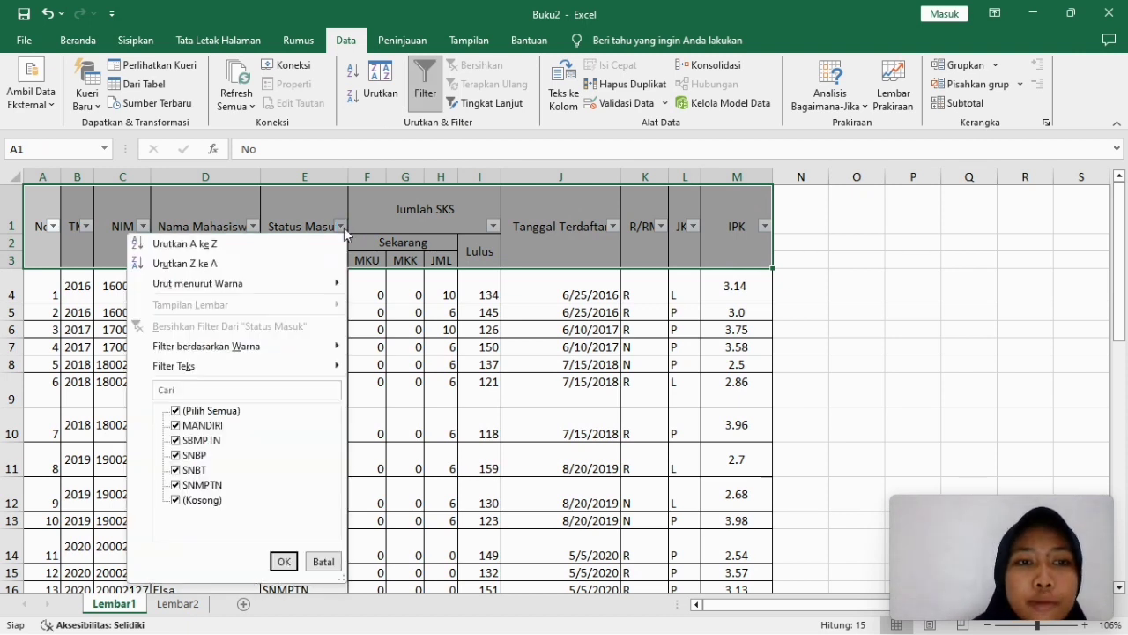
{"action": "left_click", "coordinate": [177, 412]}
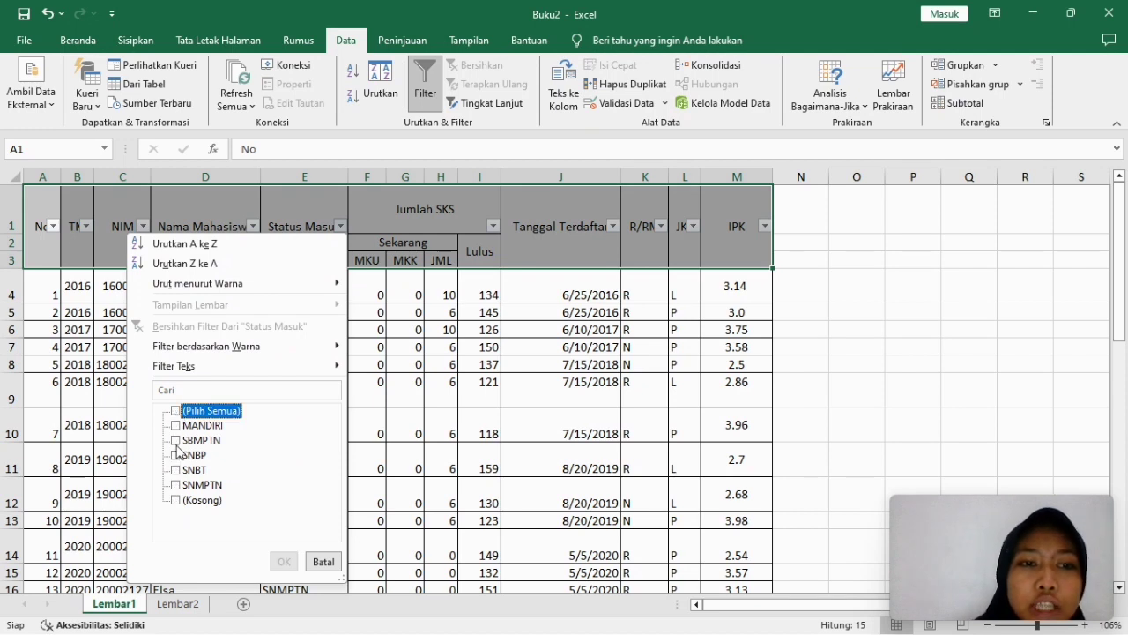
{"action": "left_click", "coordinate": [176, 440]}
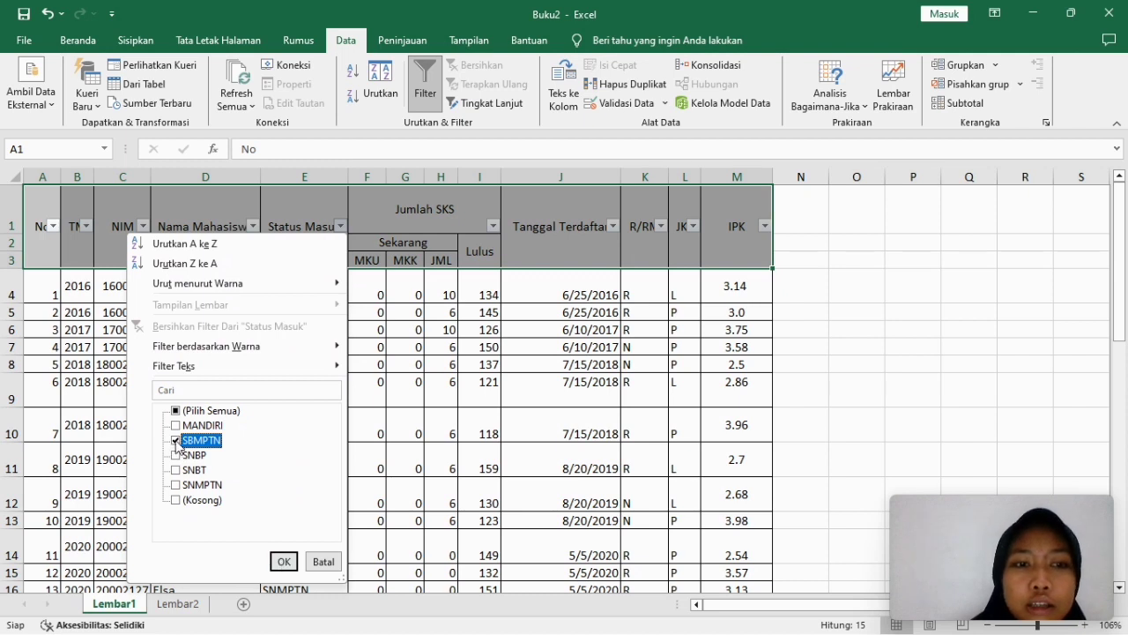
{"action": "left_click", "coordinate": [290, 568]}
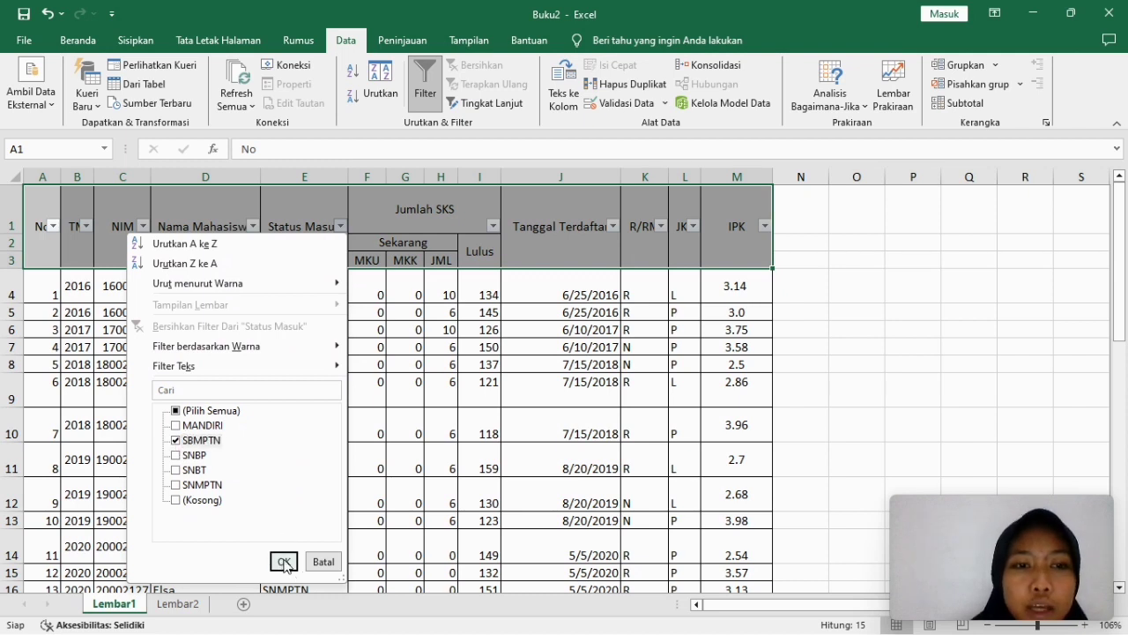
{"action": "left_click", "coordinate": [284, 565]}
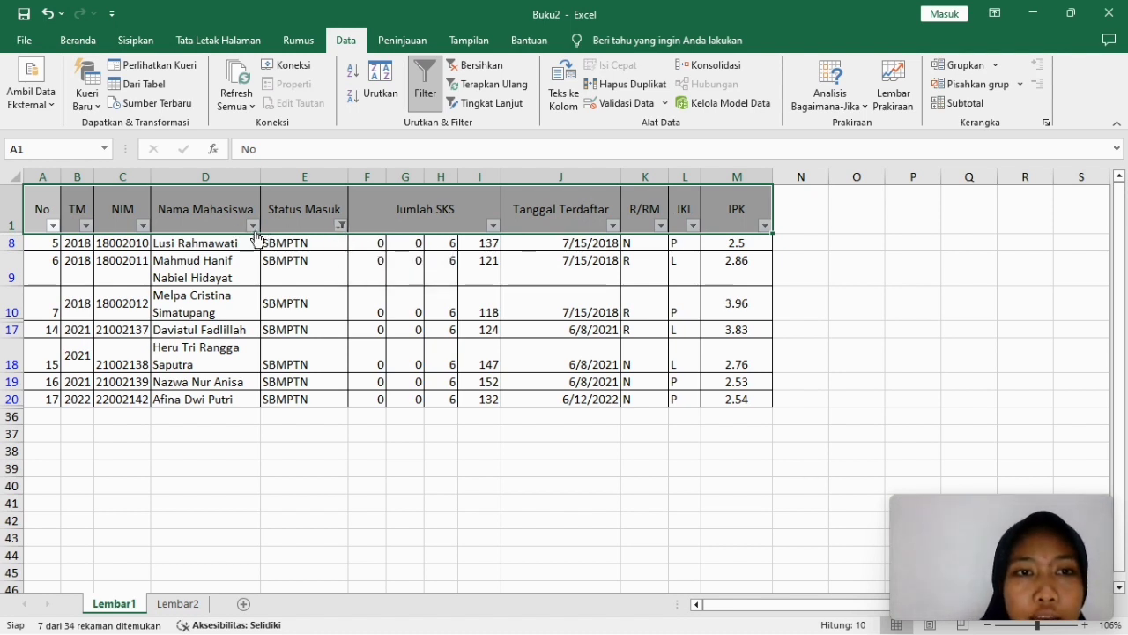
Step: Clear the Status Masuk filter, then filter the TM column to show only 2020
{"action": "left_click", "coordinate": [340, 227]}
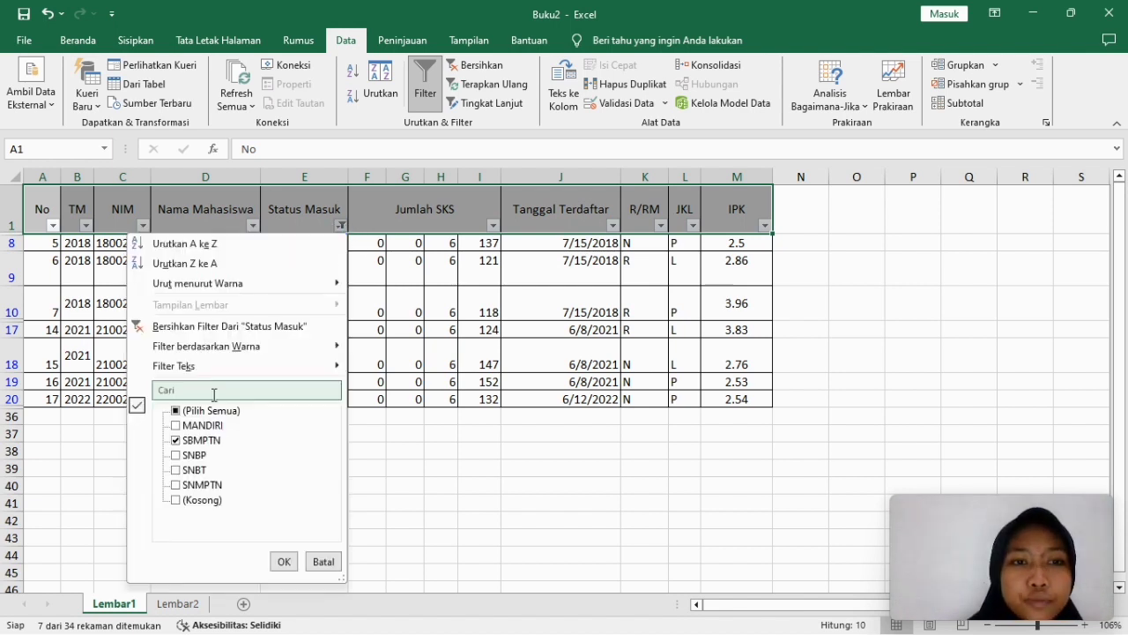
{"action": "left_click", "coordinate": [175, 411]}
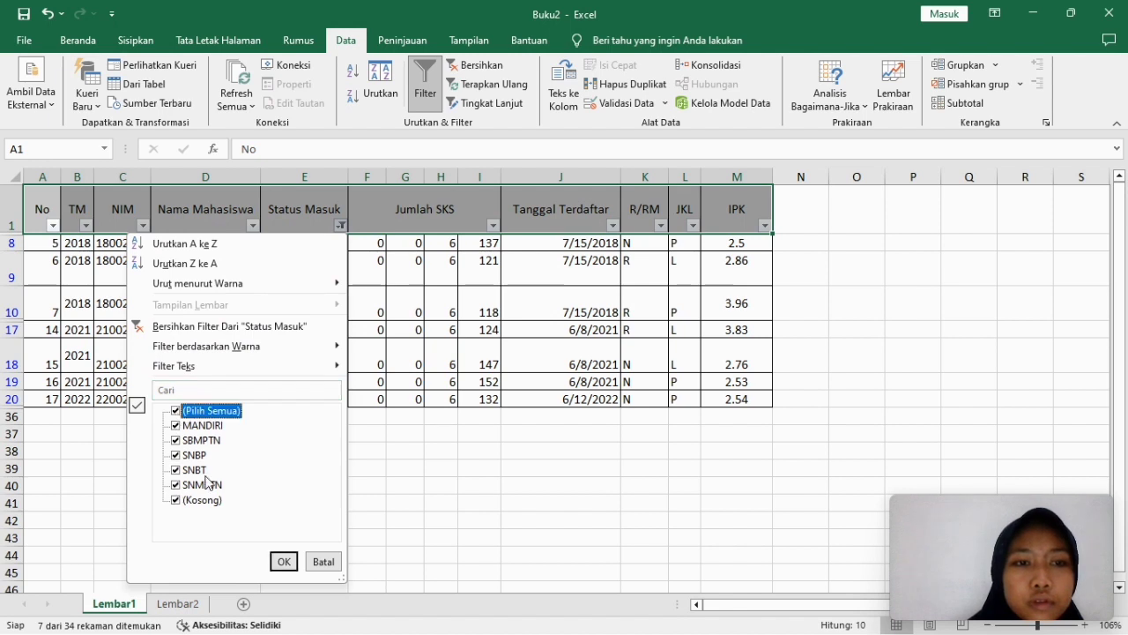
{"action": "left_click", "coordinate": [283, 562]}
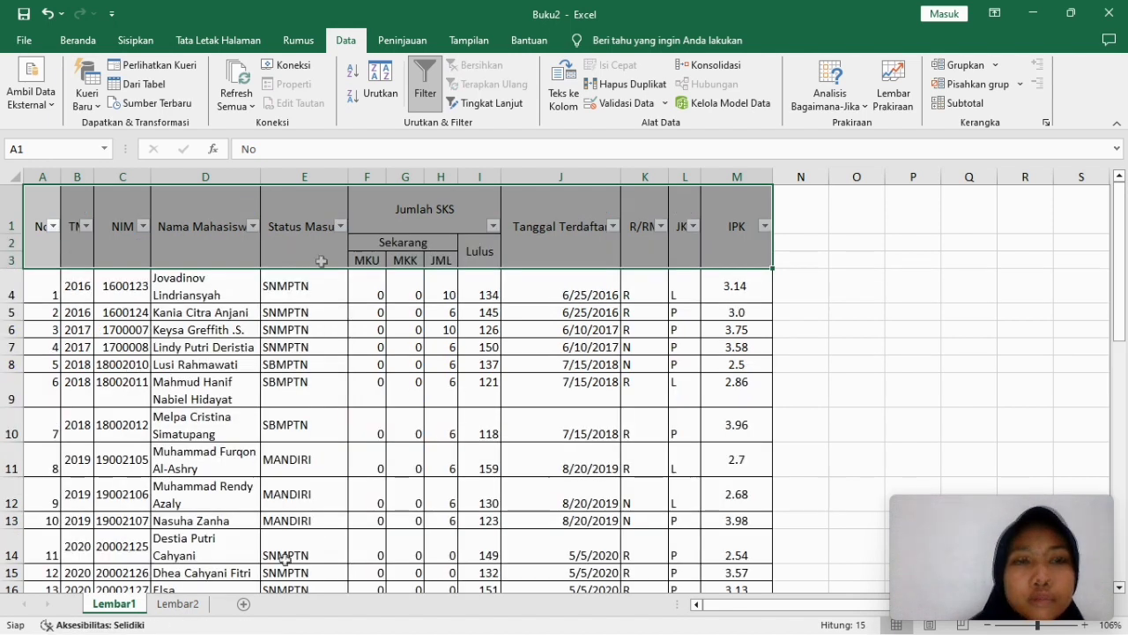
{"action": "left_click", "coordinate": [85, 225]}
{"action": "left_click", "coordinate": [87, 229]}
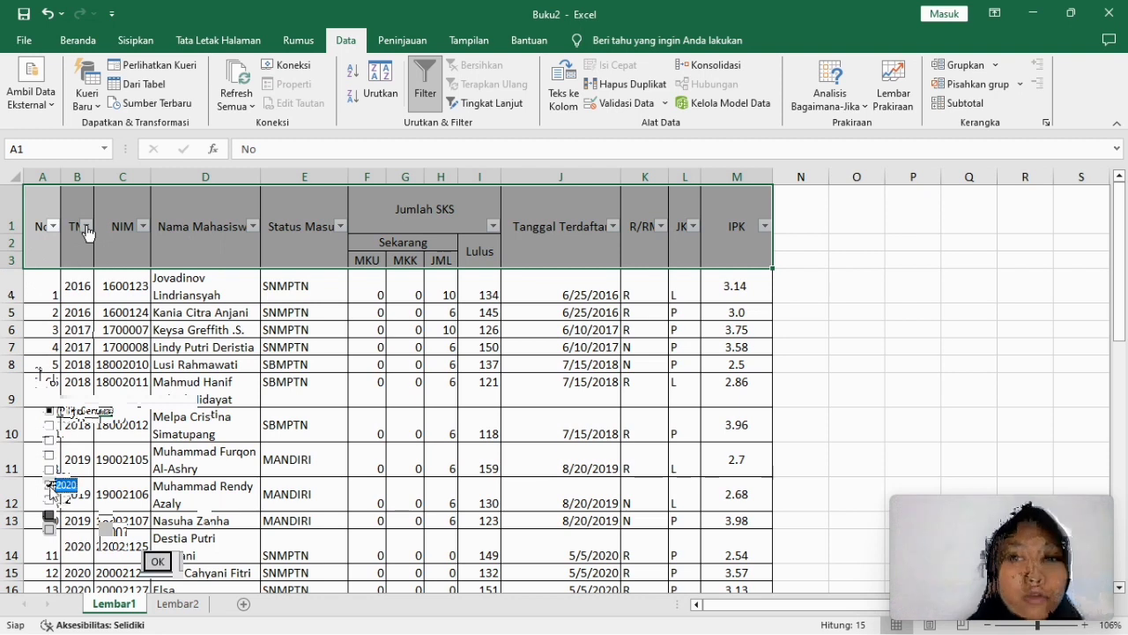
{"action": "left_click", "coordinate": [158, 562]}
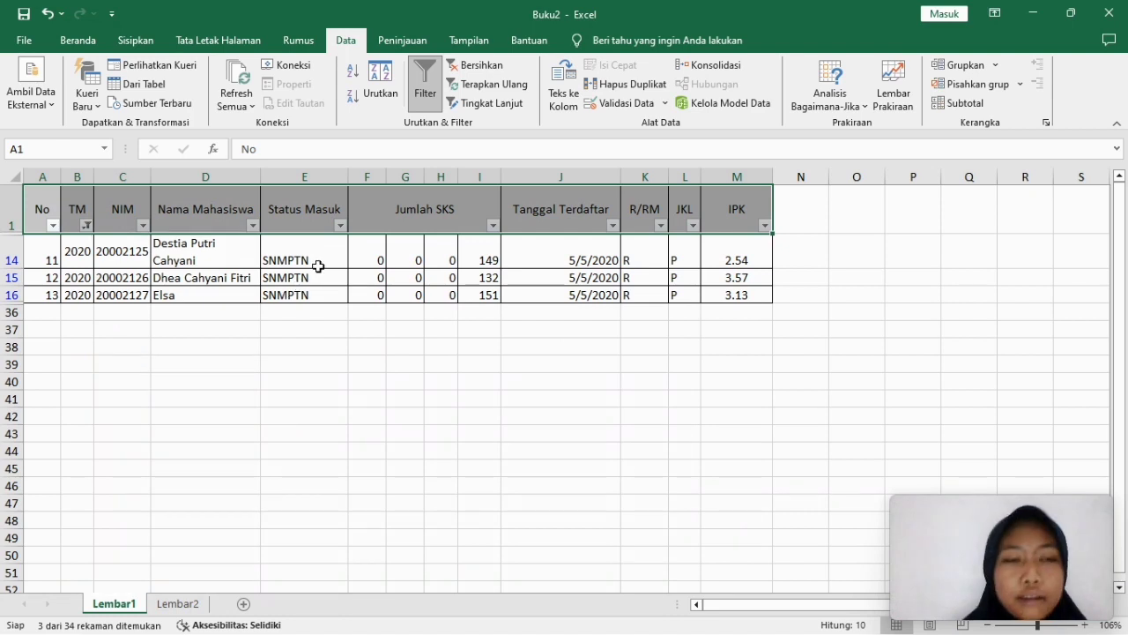
Step: Reselect all TM years so every record from 2016 to 2020 shows again
{"action": "left_click", "coordinate": [86, 225]}
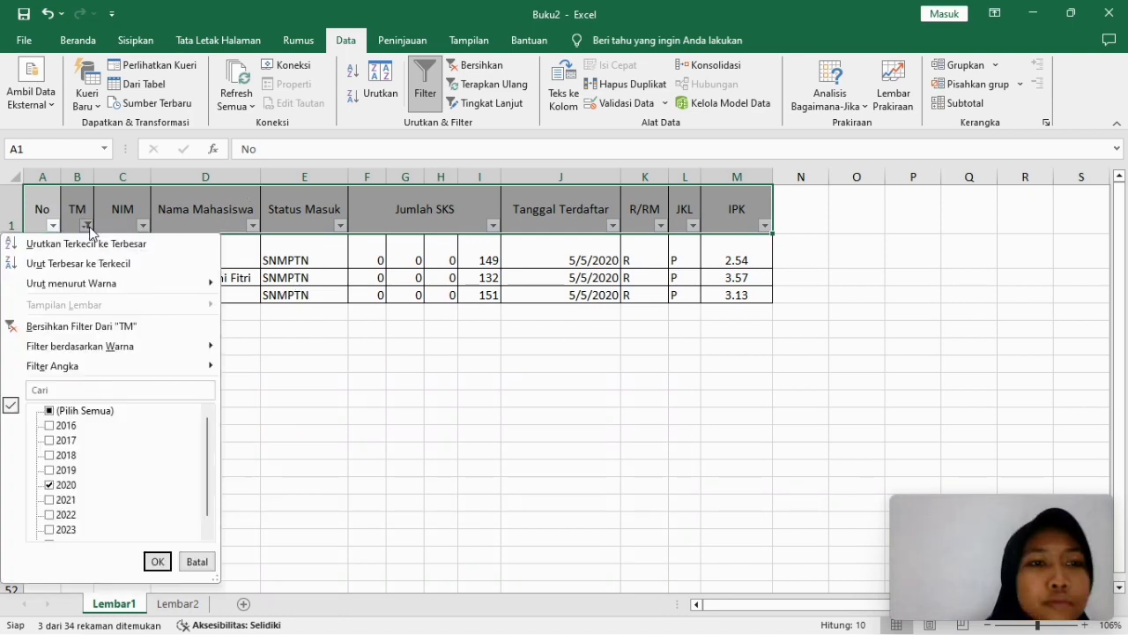
{"action": "left_click", "coordinate": [50, 411]}
{"action": "left_click", "coordinate": [158, 562]}
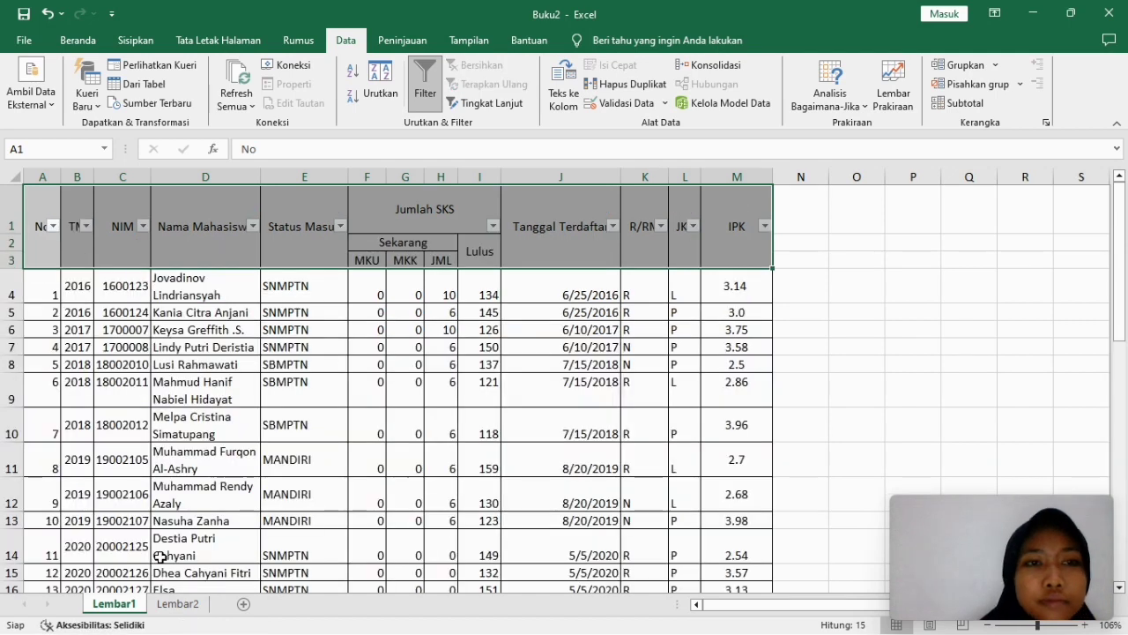
{"action": "left_click", "coordinate": [797, 237]}
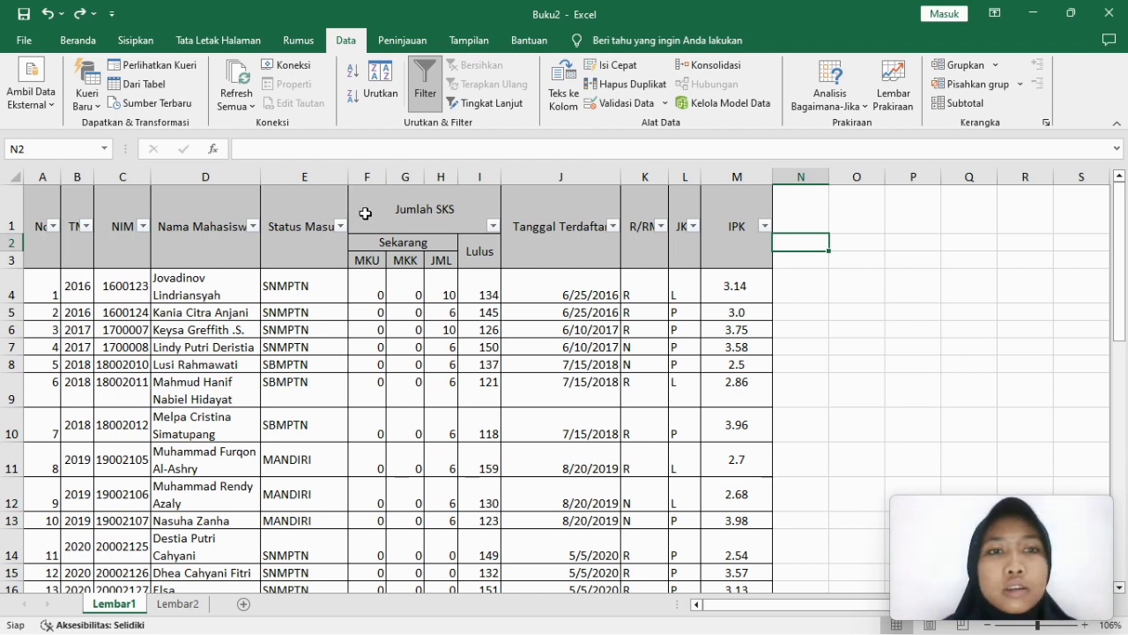
Step: Sort the student table by the Nama Mahasiswa column
{"action": "left_click", "coordinate": [390, 77]}
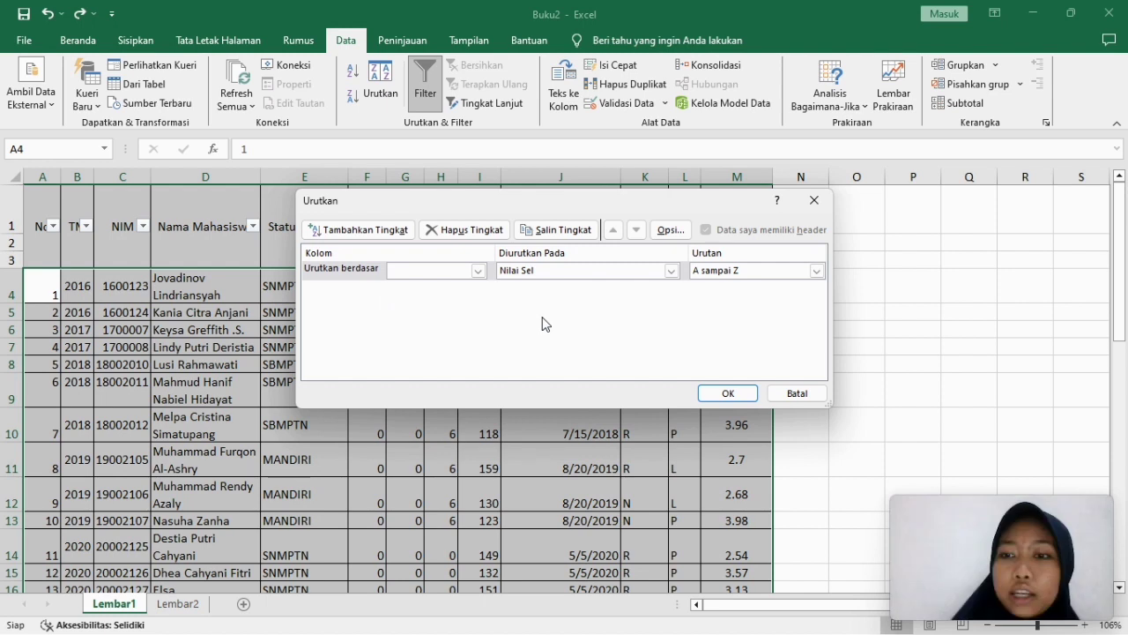
{"action": "left_click", "coordinate": [477, 271]}
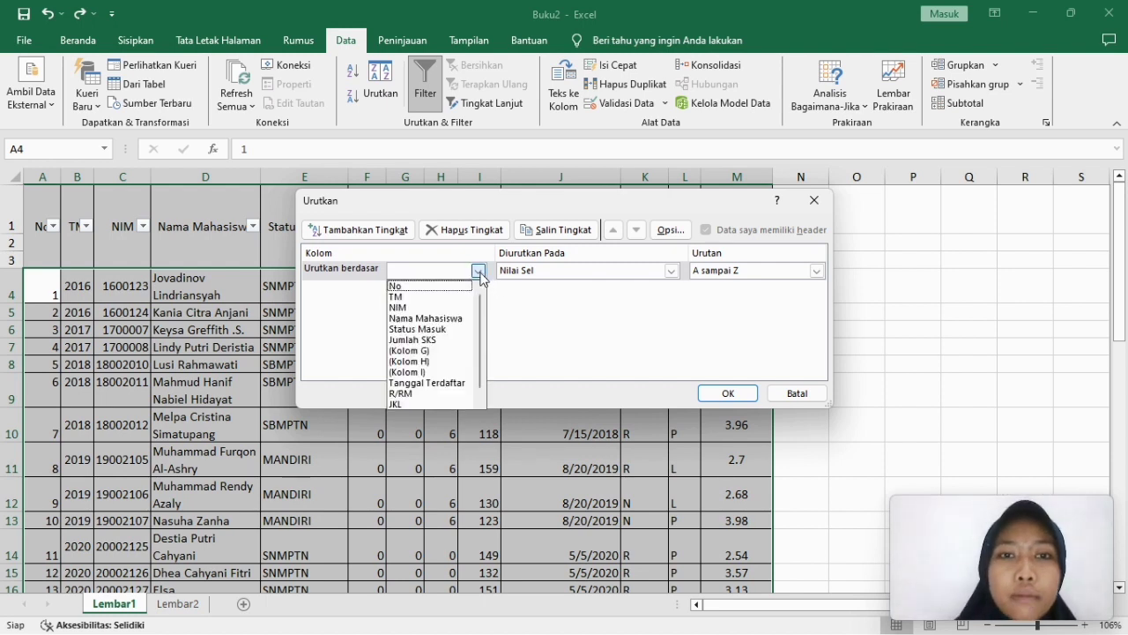
{"action": "left_click", "coordinate": [448, 318]}
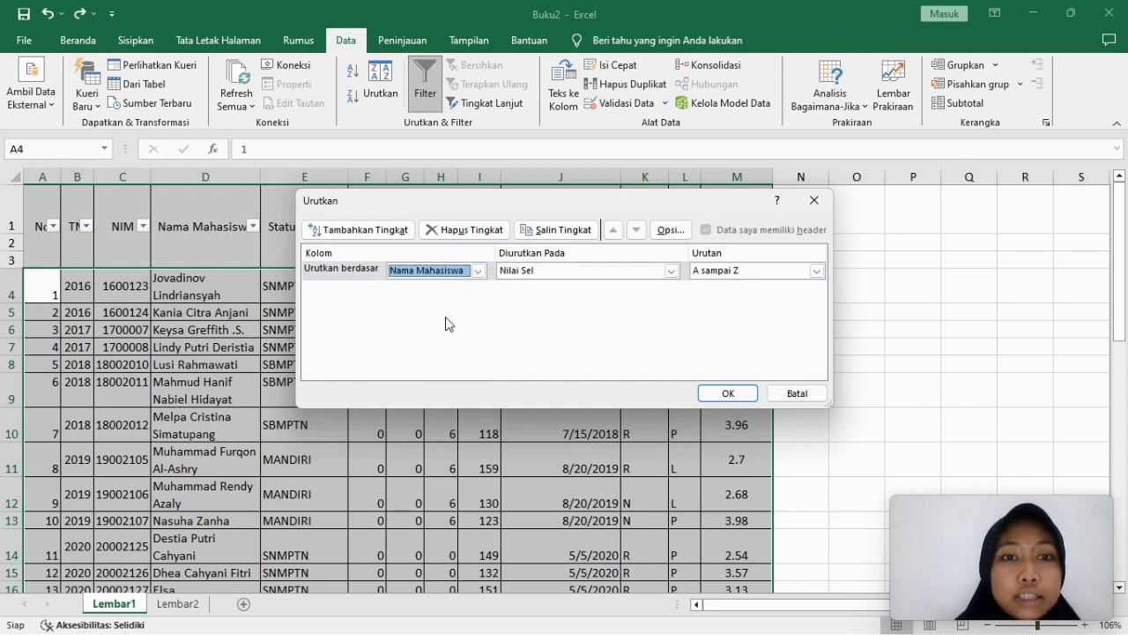
{"action": "left_click", "coordinate": [743, 393]}
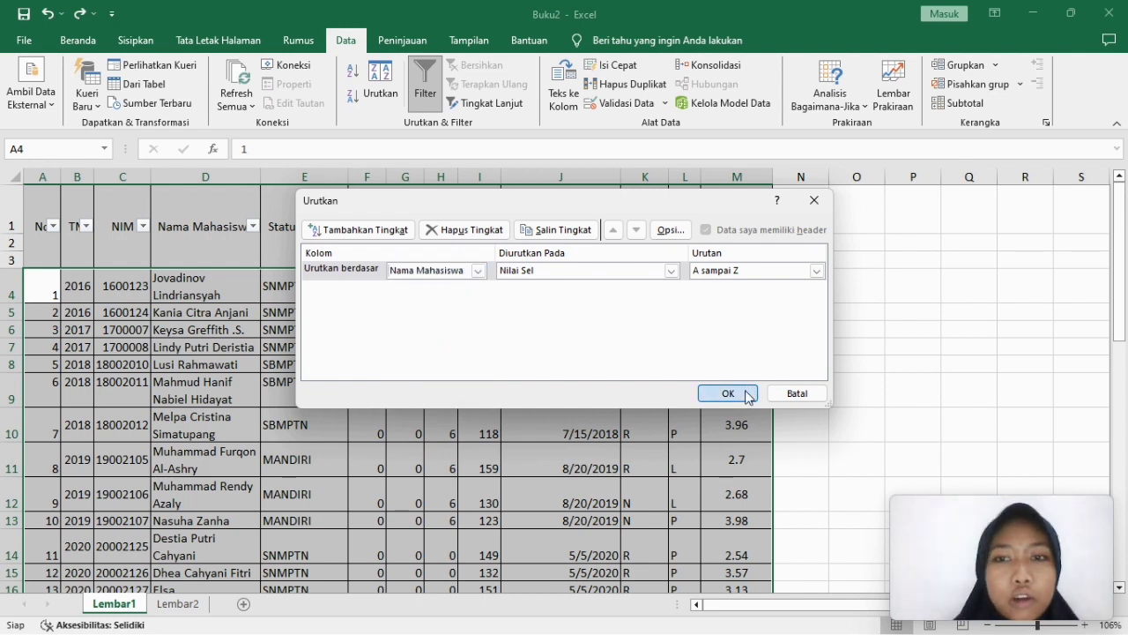
{"action": "left_click", "coordinate": [800, 243]}
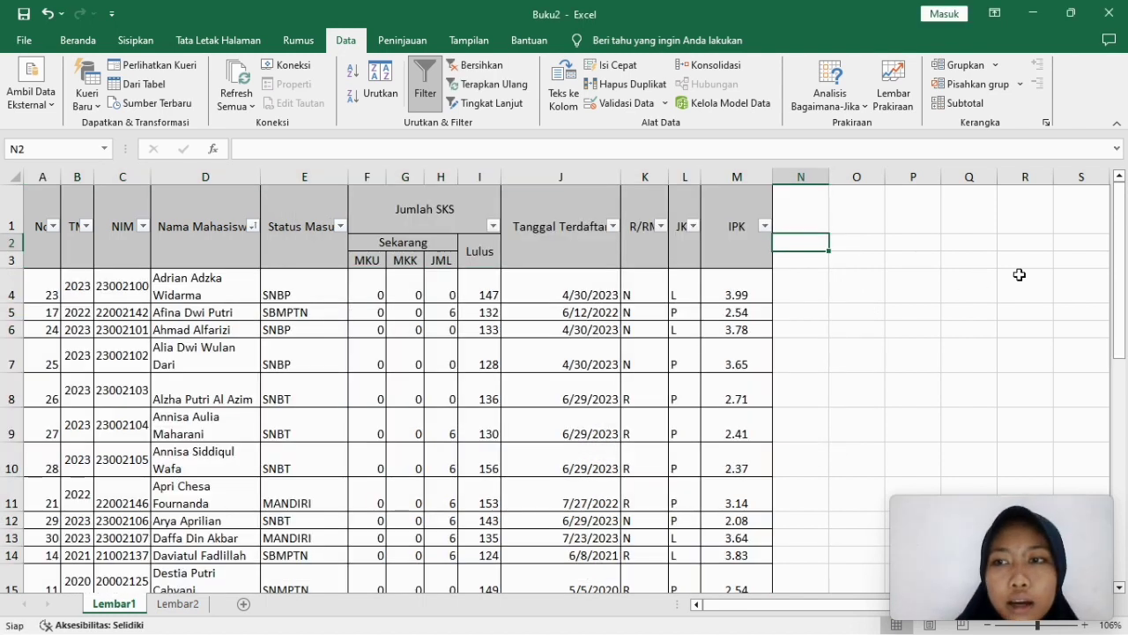
{"action": "left_click_drag", "start_coordinate": [1122, 259], "coordinate": [854, 257]}
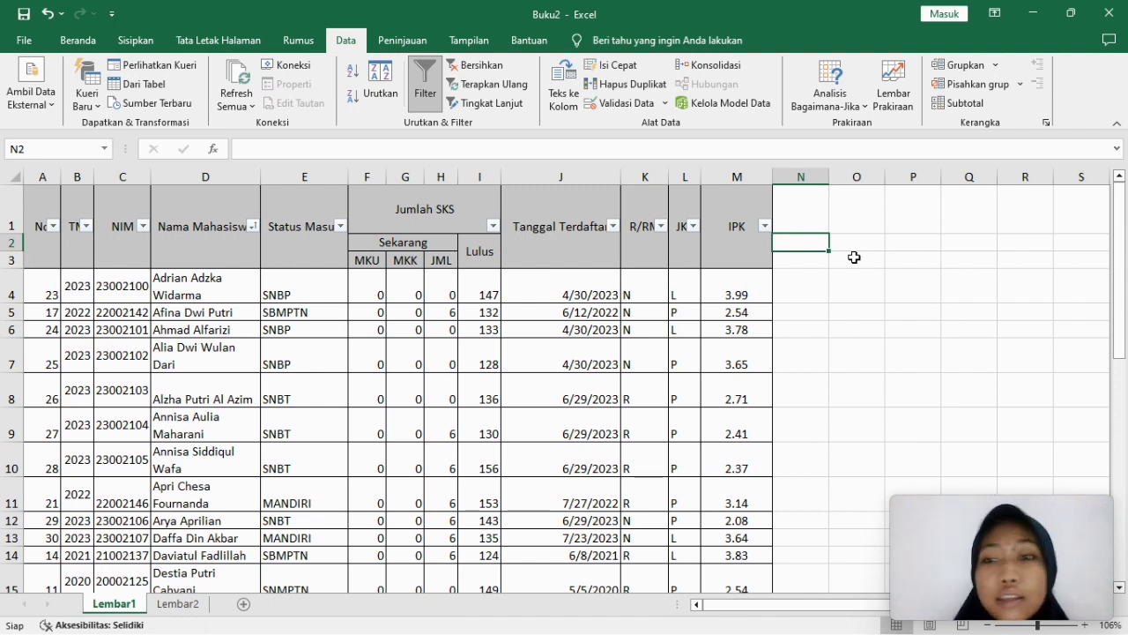
Step: Re-sort the table A to Z by Status Masuk, putting MANDIRI rows before SBMPTN
{"action": "left_click", "coordinate": [385, 97]}
{"action": "left_click", "coordinate": [477, 272]}
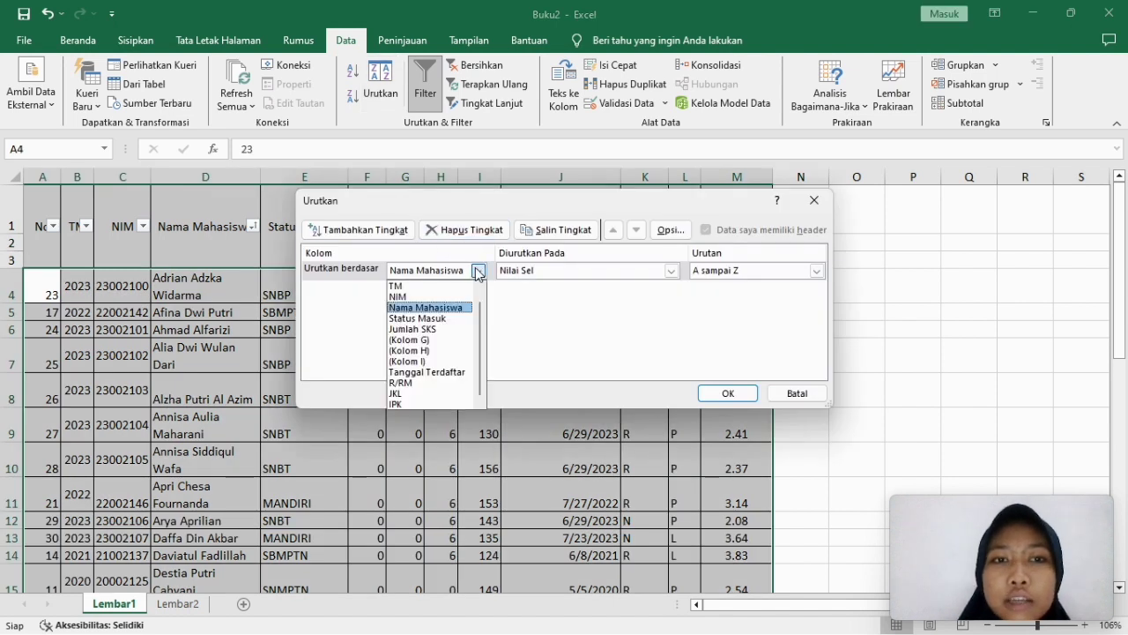
{"action": "left_click", "coordinate": [415, 318]}
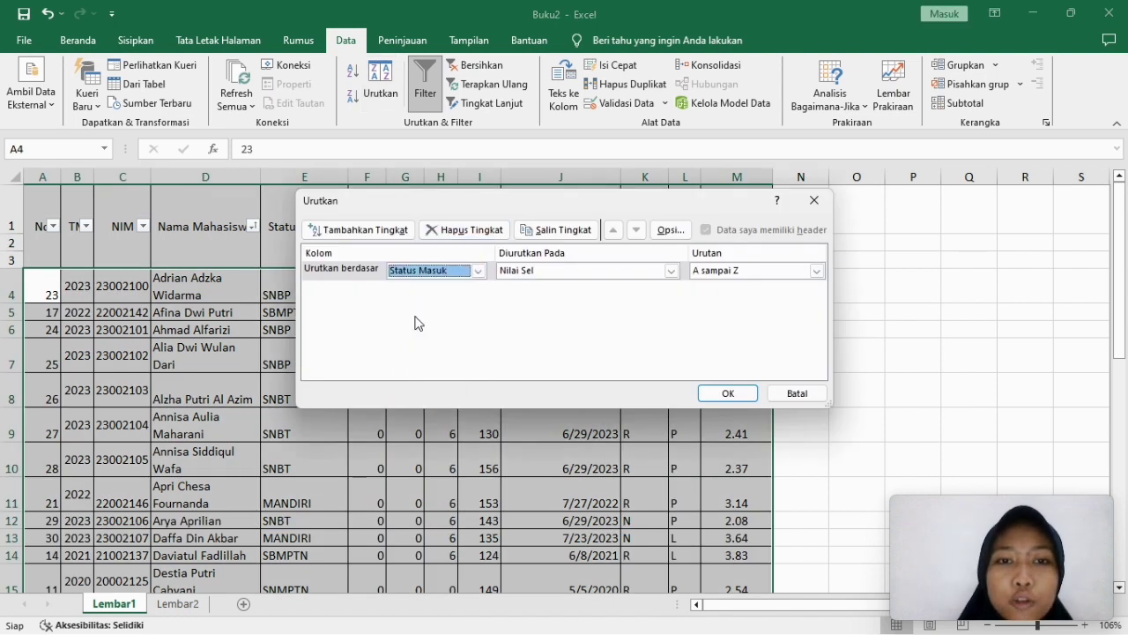
{"action": "left_click", "coordinate": [715, 395]}
{"action": "left_click", "coordinate": [801, 242]}
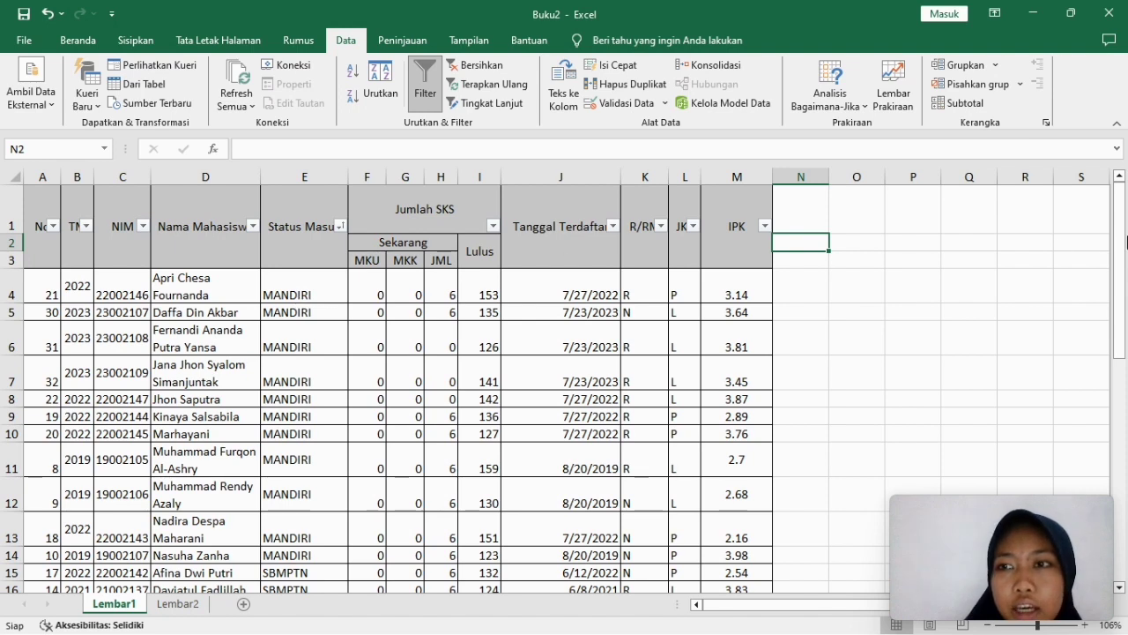
{"action": "left_click_drag", "start_coordinate": [1127, 240], "coordinate": [1079, 205]}
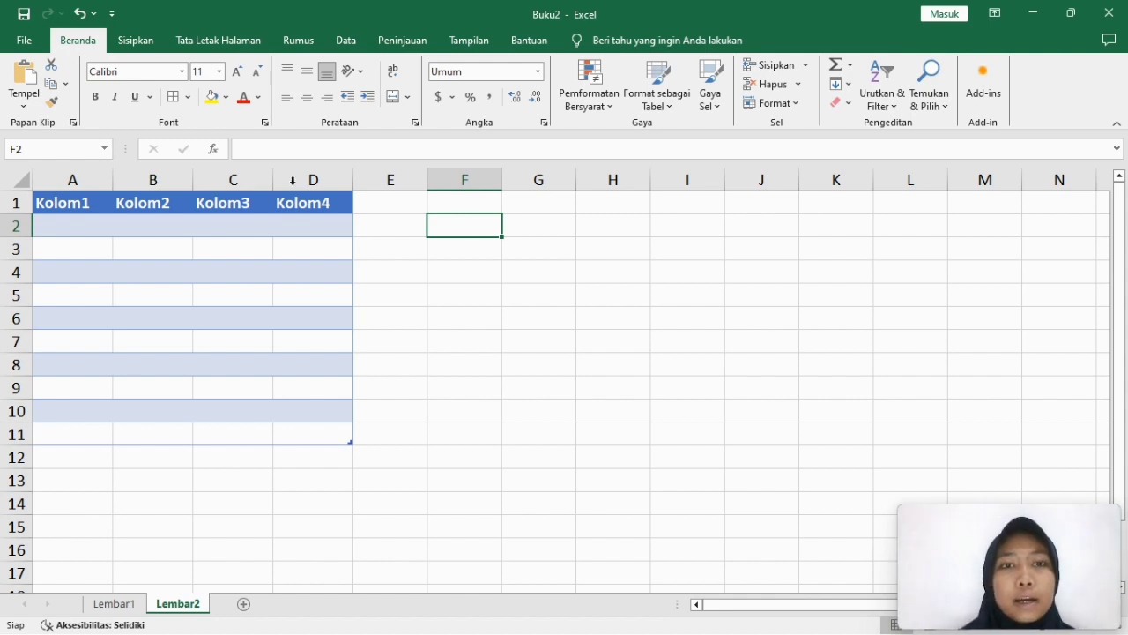
Step: Insert a yellow-style WordArt with the presenter's name and open its Format Shape text options
{"action": "left_click", "coordinate": [132, 40]}
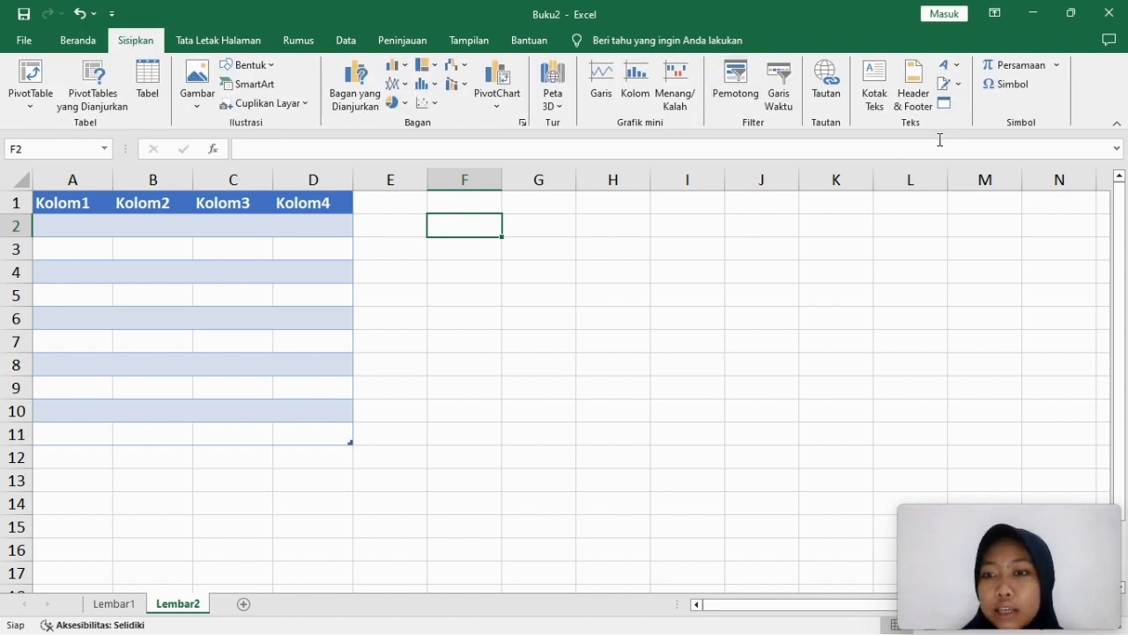
{"action": "left_click", "coordinate": [956, 66]}
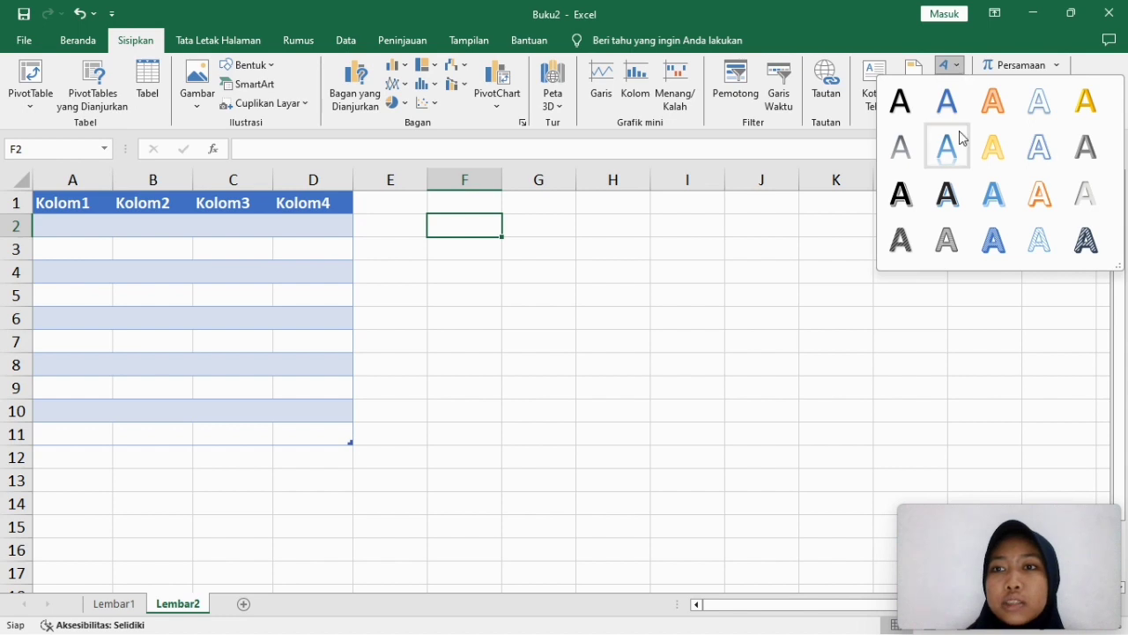
{"action": "left_click", "coordinate": [994, 147]}
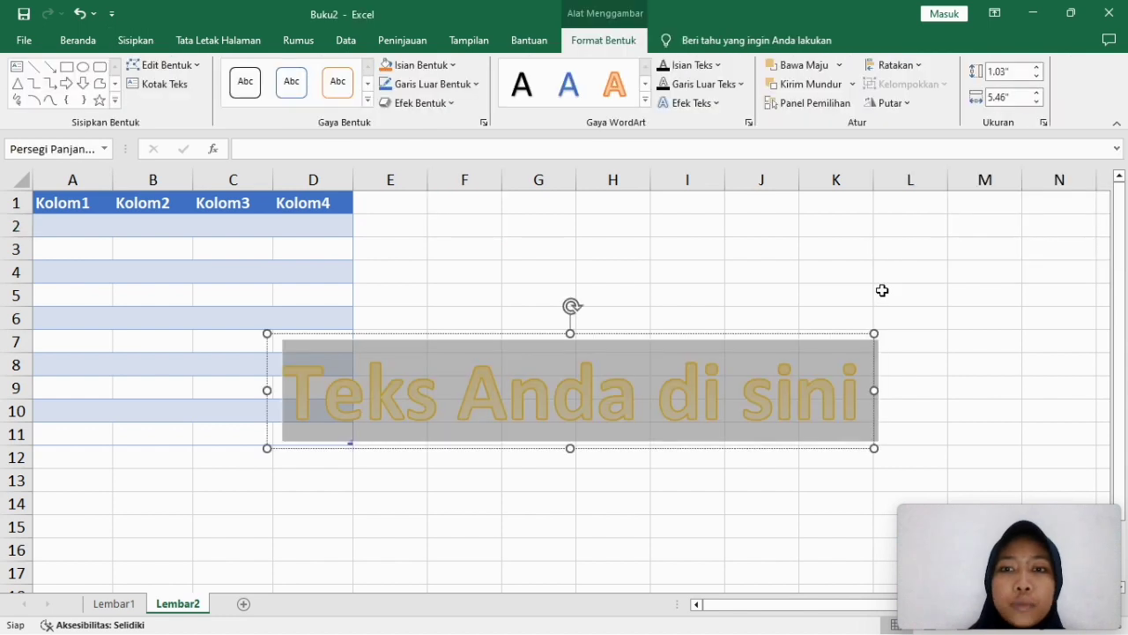
{"action": "key", "text": "BackSpace"}
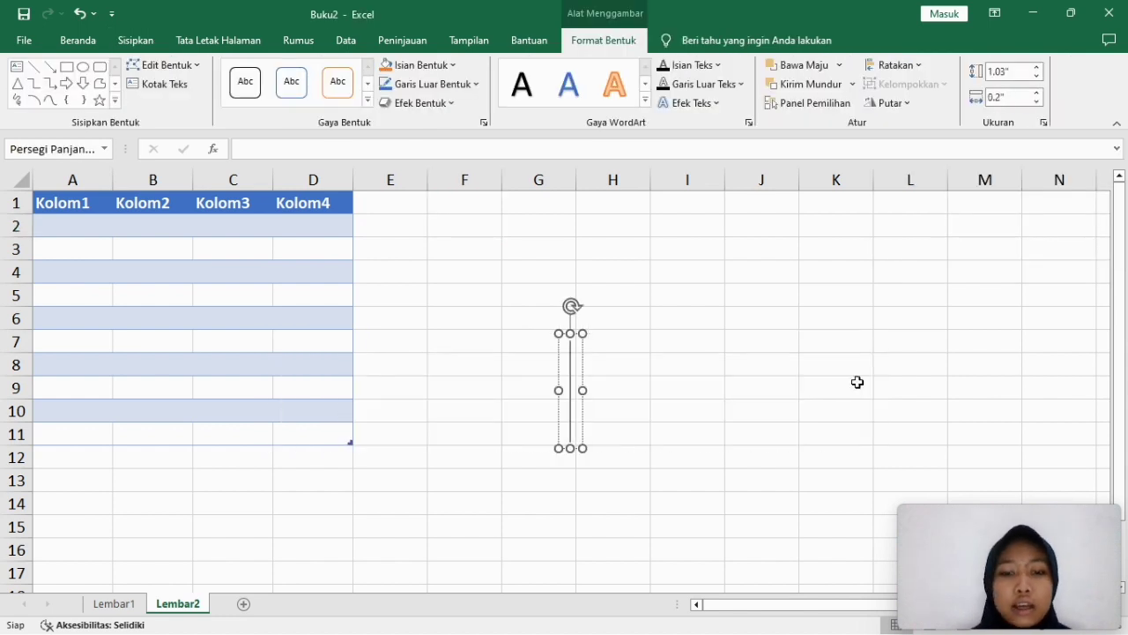
{"action": "type", "text": "hanifiy"}
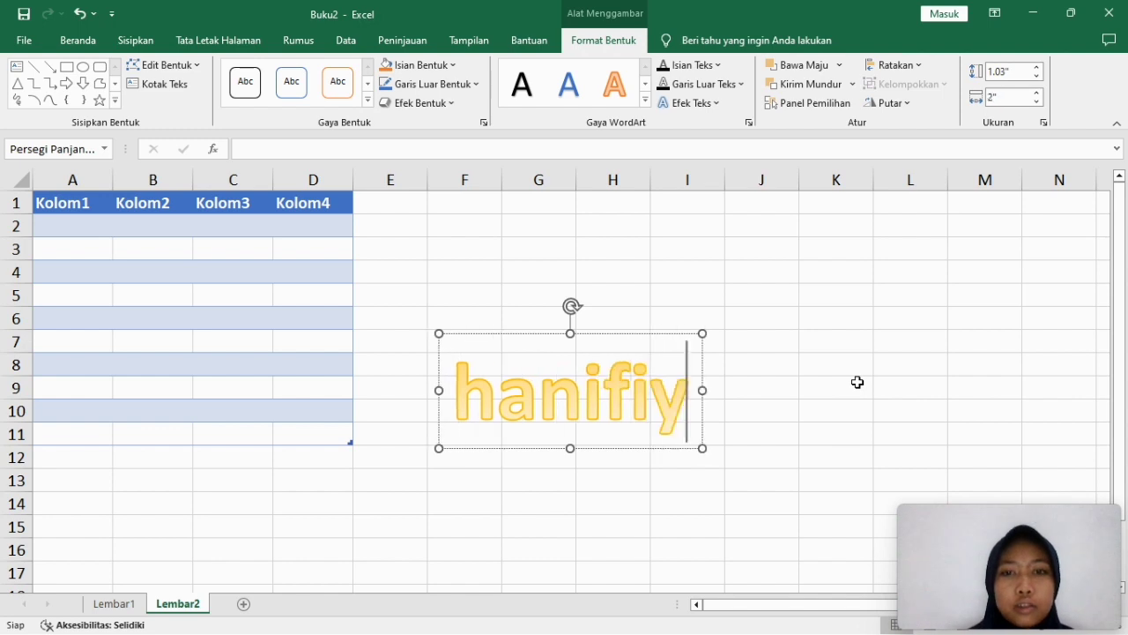
{"action": "type", "text": "ah zahra"}
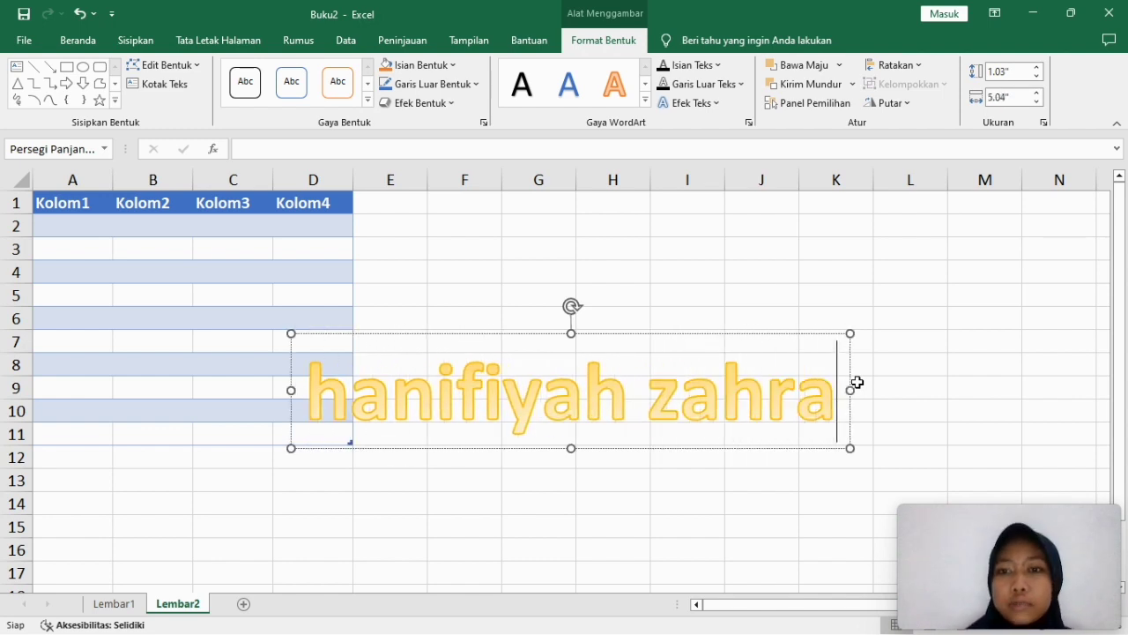
{"action": "left_click", "coordinate": [776, 404]}
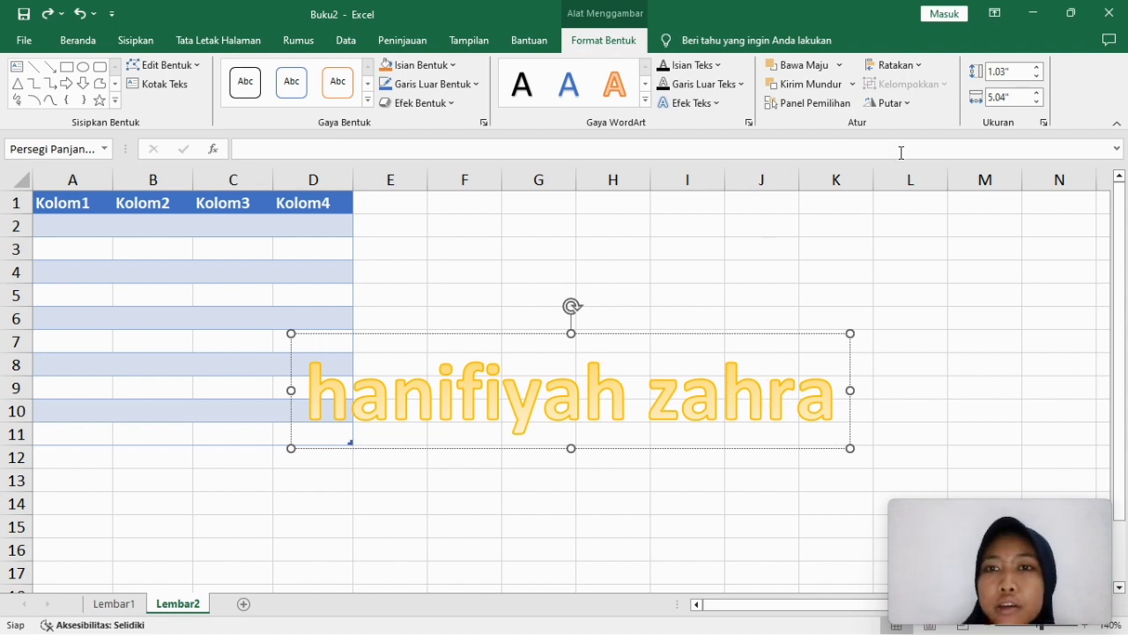
{"action": "left_click", "coordinate": [749, 124]}
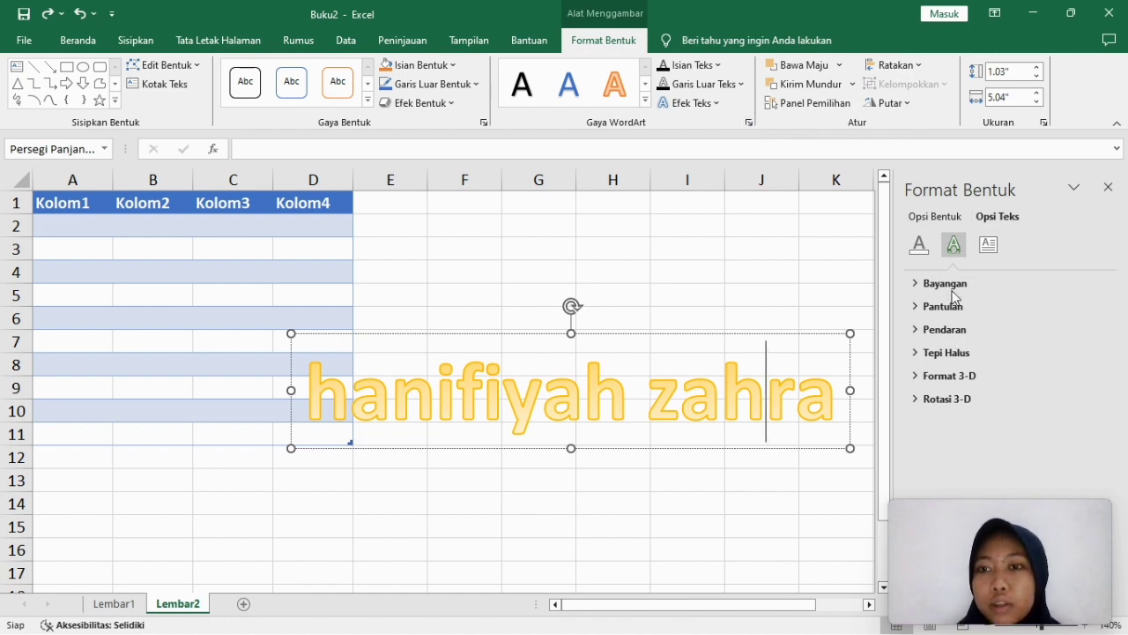
Step: Switch the WordArt text fill to a gradient and make one gradient stop red
{"action": "left_click", "coordinate": [918, 245]}
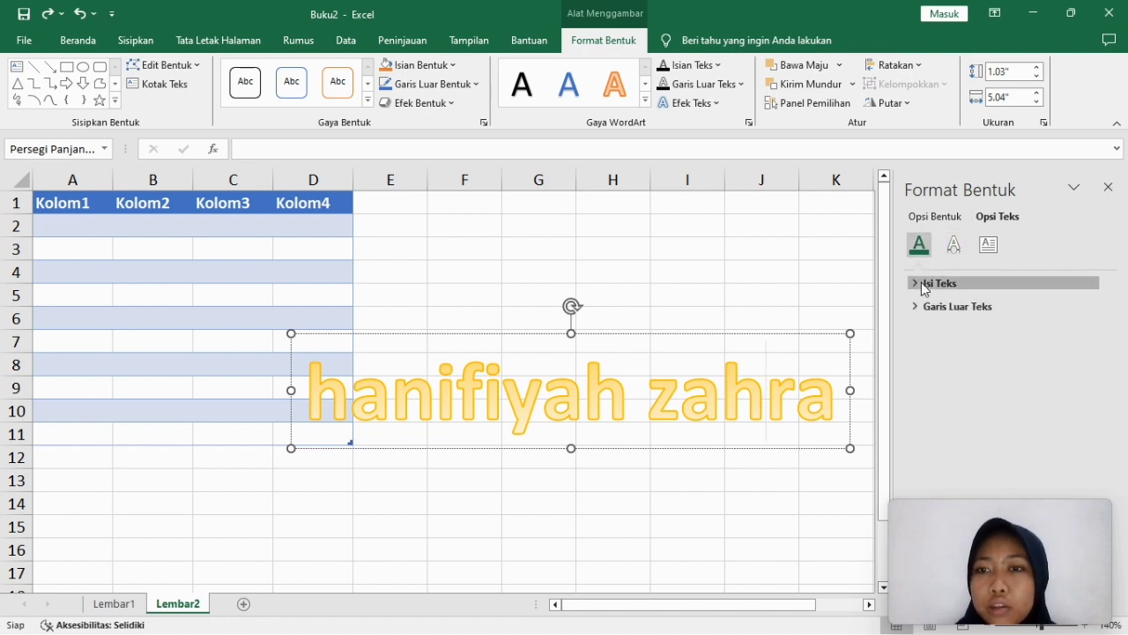
{"action": "left_click", "coordinate": [921, 283]}
{"action": "left_click_drag", "start_coordinate": [1048, 551], "coordinate": [785, 566]}
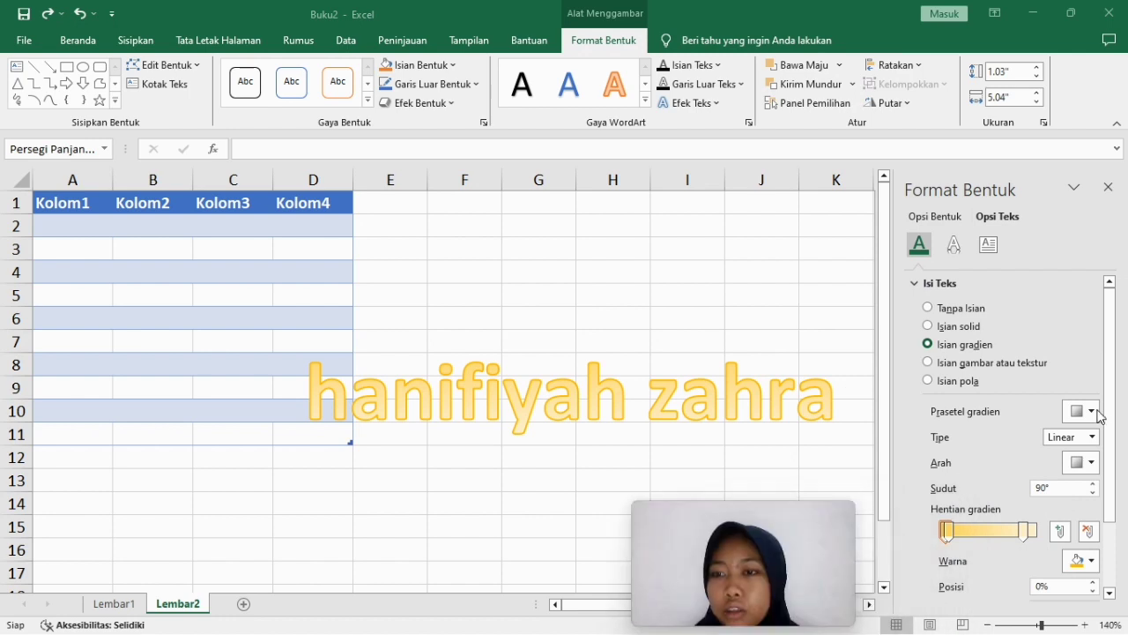
{"action": "left_click", "coordinate": [1113, 438]}
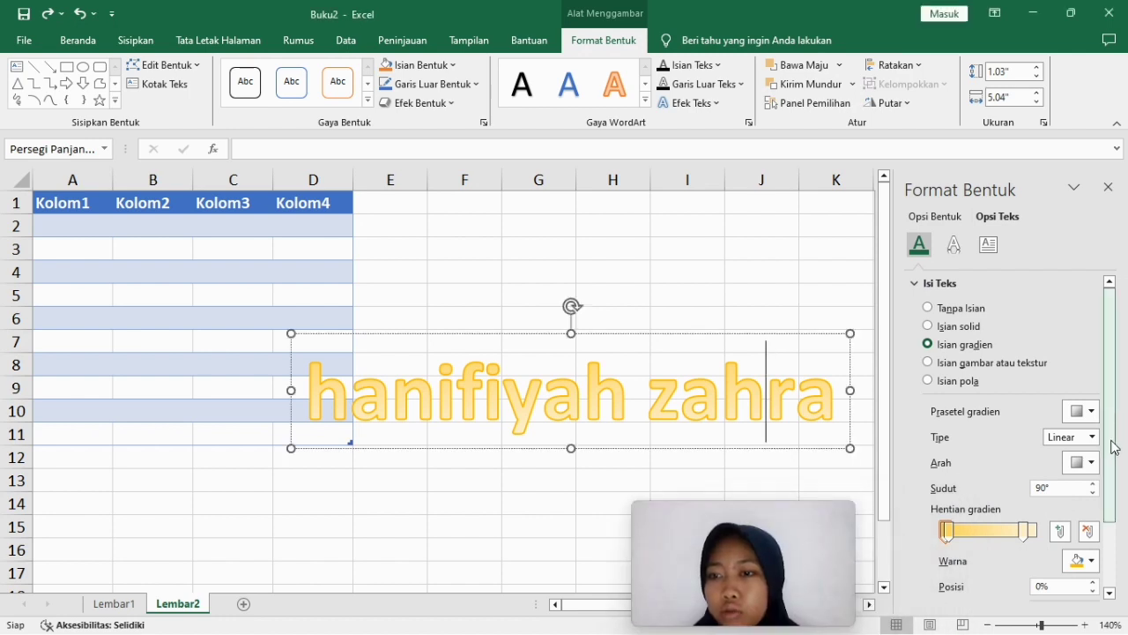
{"action": "left_click", "coordinate": [1090, 561]}
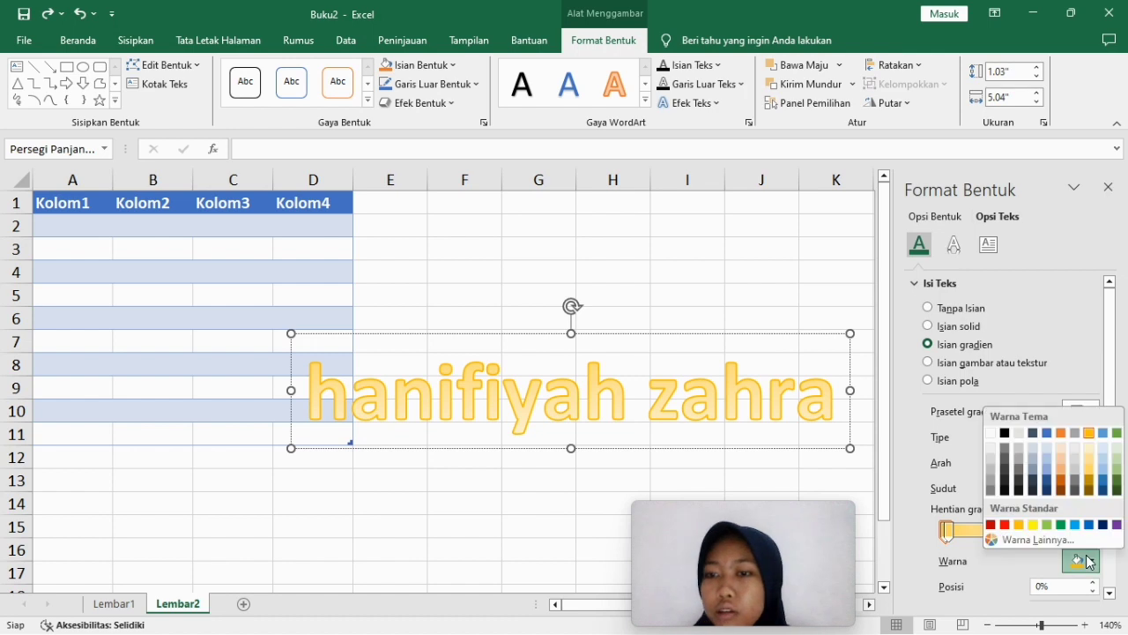
{"action": "left_click", "coordinate": [1007, 526]}
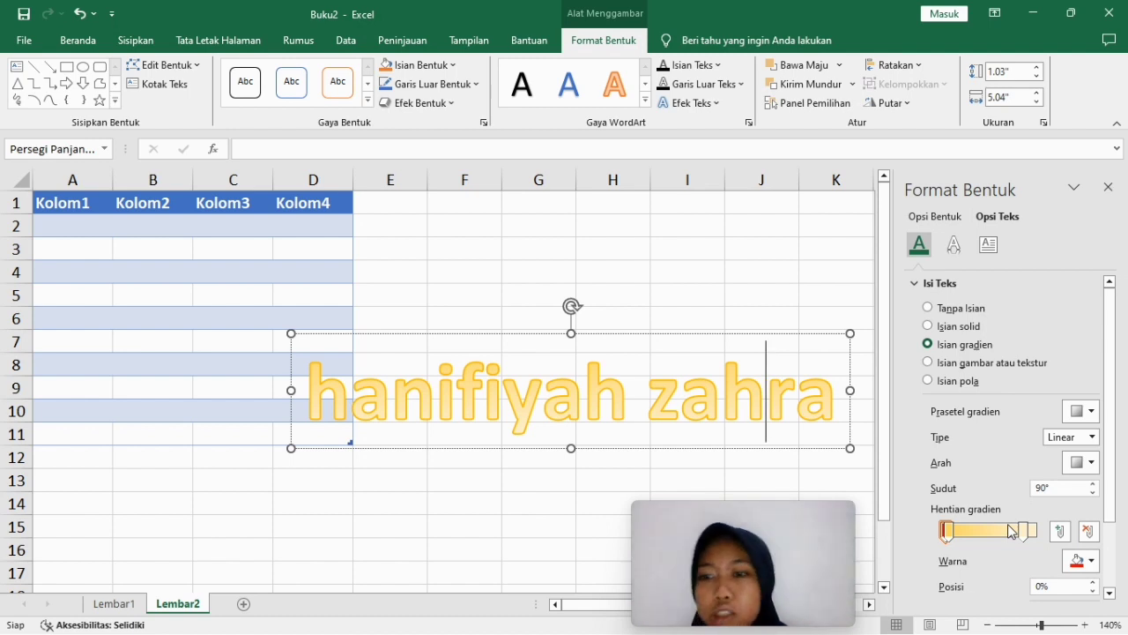
Step: Recolour and reposition the gradient stops to blend yellow into dark blue, then close the pane
{"action": "left_click", "coordinate": [1093, 561]}
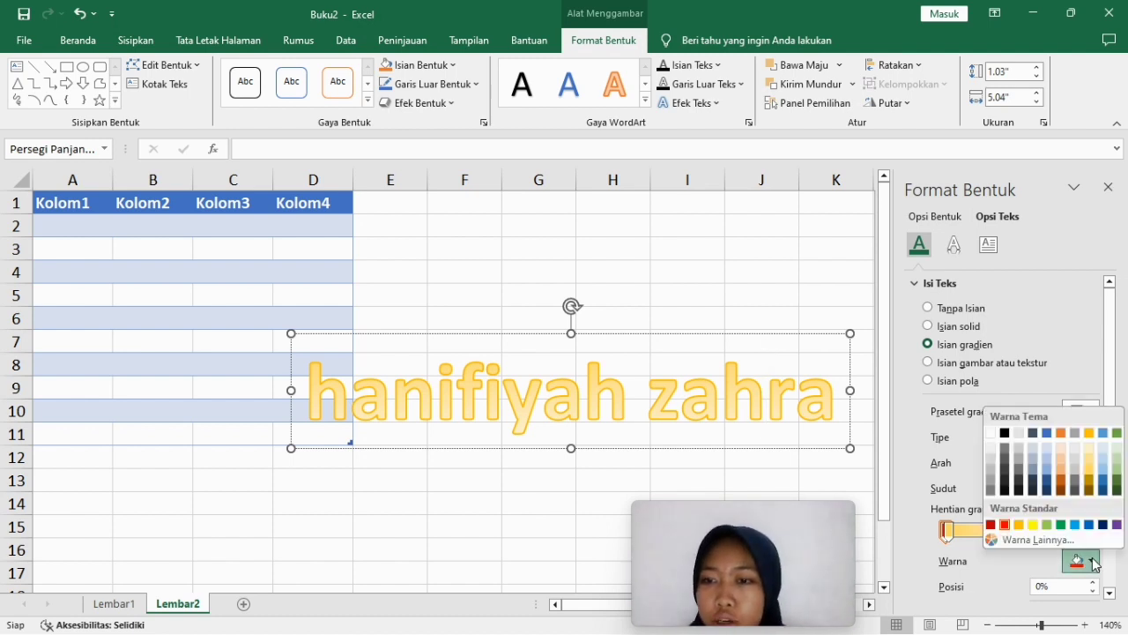
{"action": "left_click", "coordinate": [1049, 490]}
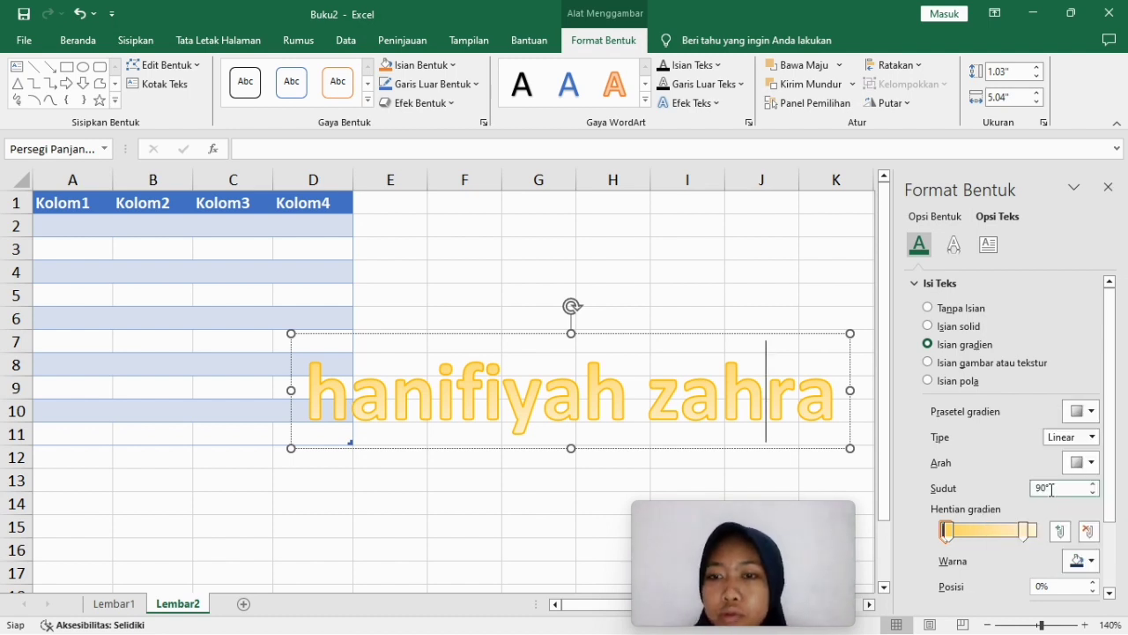
{"action": "left_click", "coordinate": [1008, 530]}
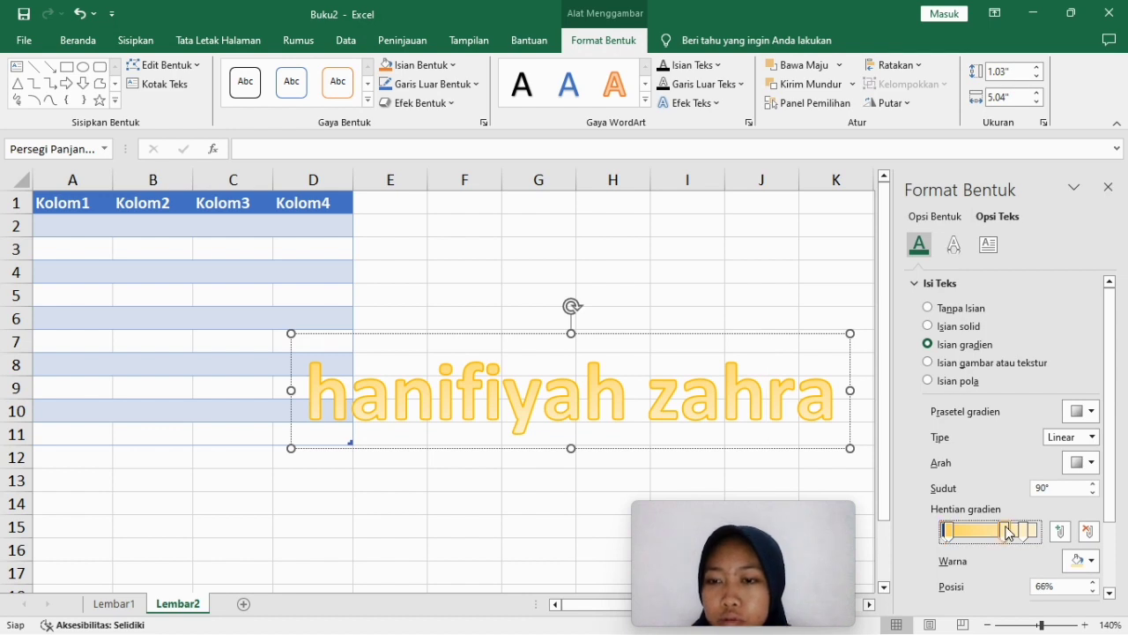
{"action": "left_click", "coordinate": [948, 530]}
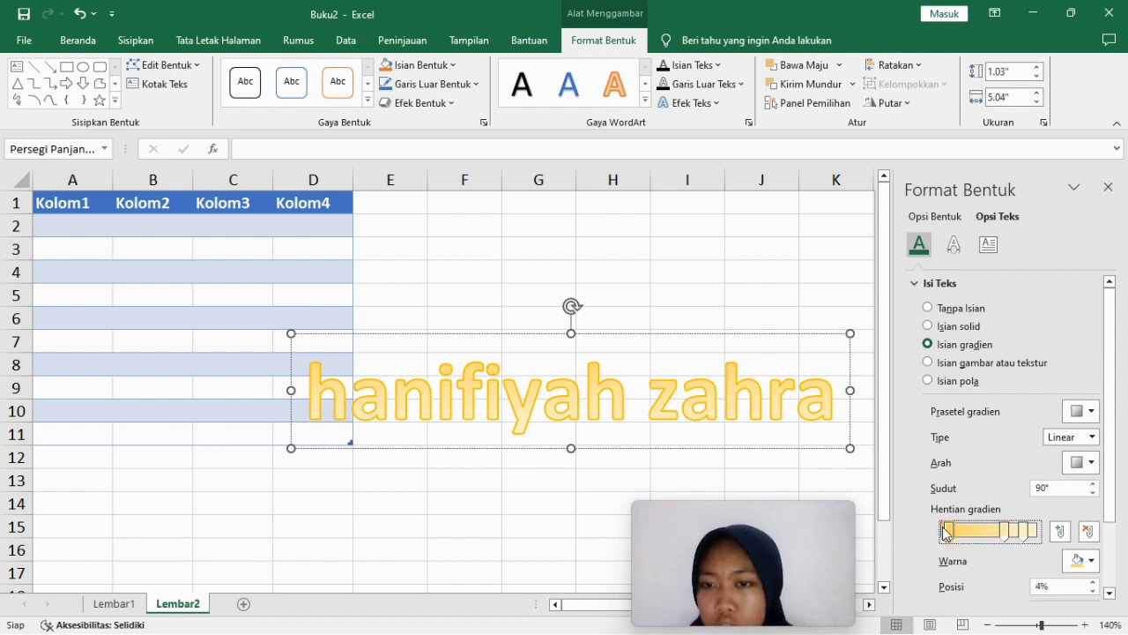
{"action": "left_click_drag", "start_coordinate": [963, 528], "coordinate": [1019, 531]}
{"action": "left_click", "coordinate": [944, 531]}
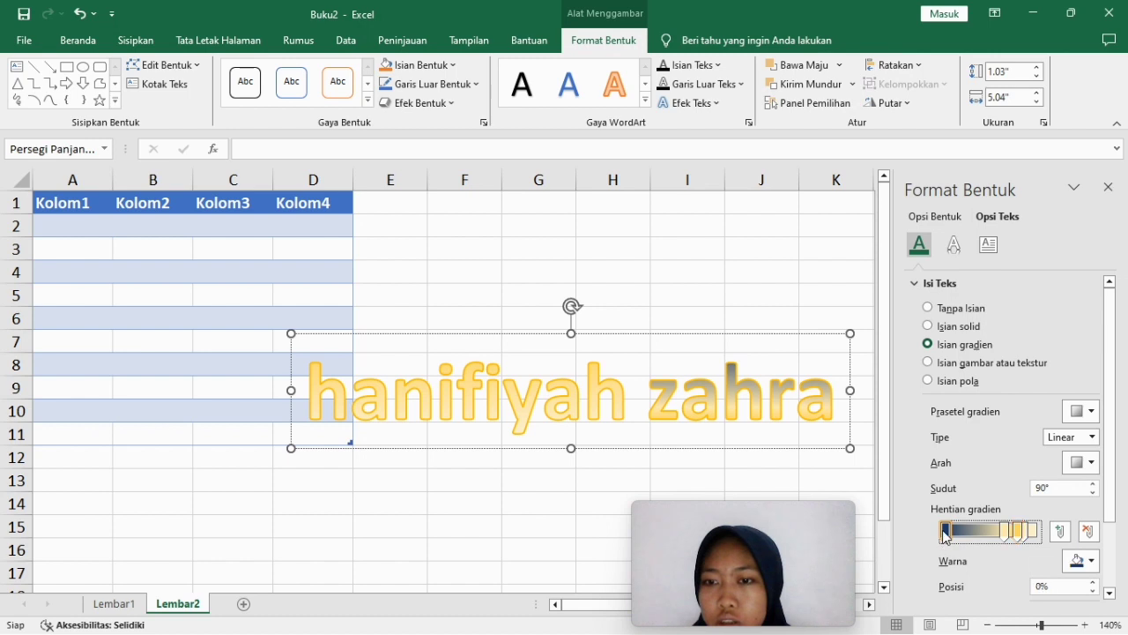
{"action": "left_click_drag", "start_coordinate": [946, 532], "coordinate": [991, 539]}
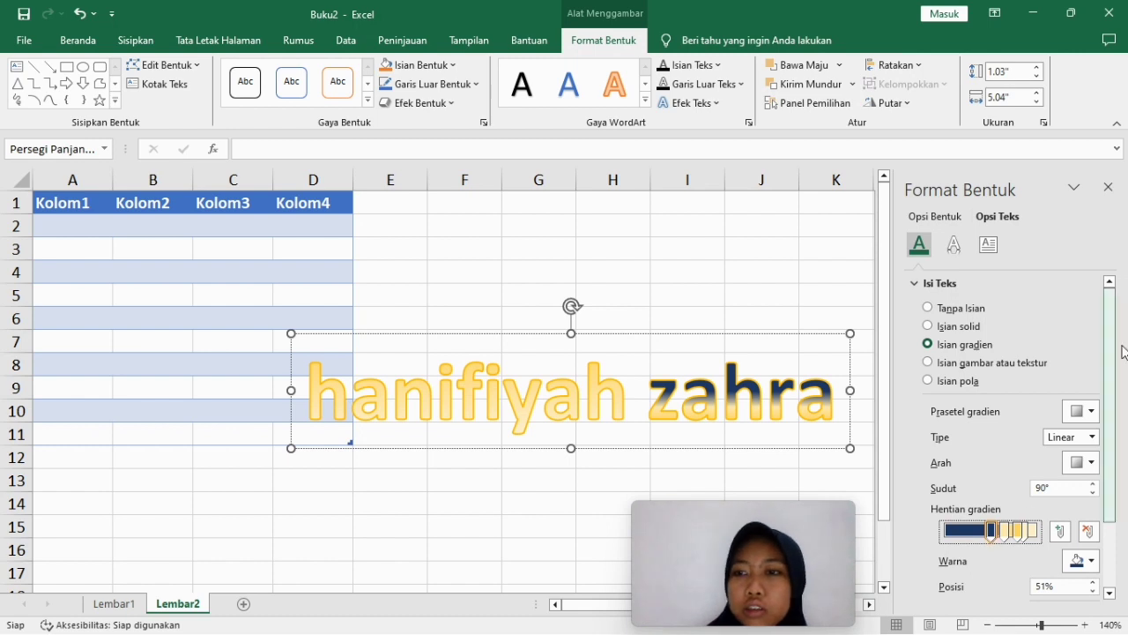
{"action": "left_click", "coordinate": [1109, 188]}
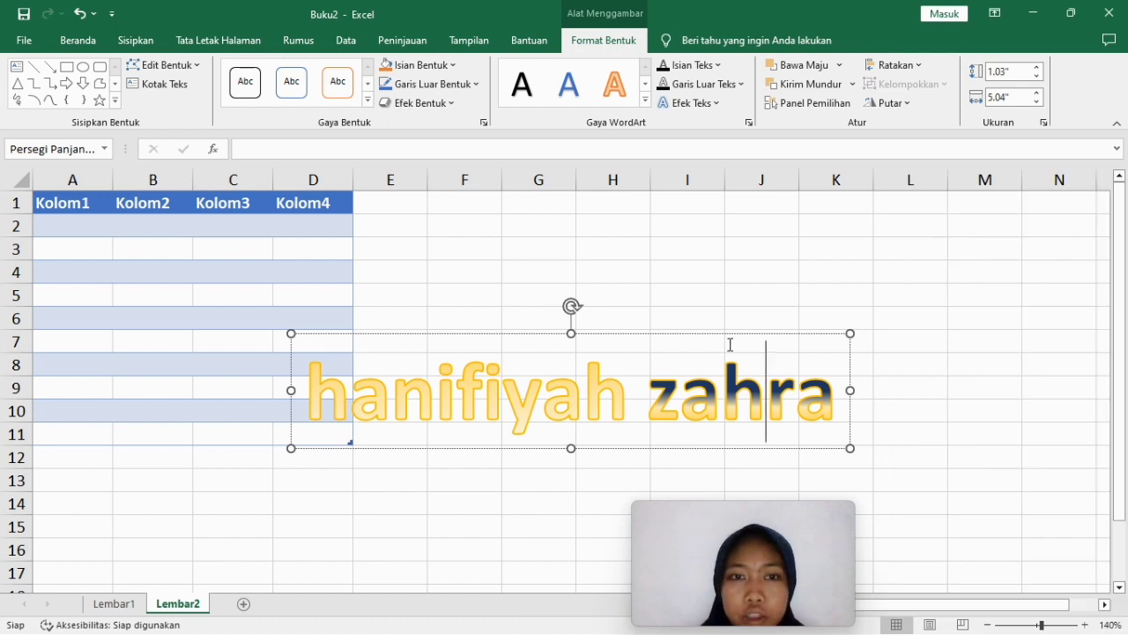
{"action": "left_click", "coordinate": [687, 272]}
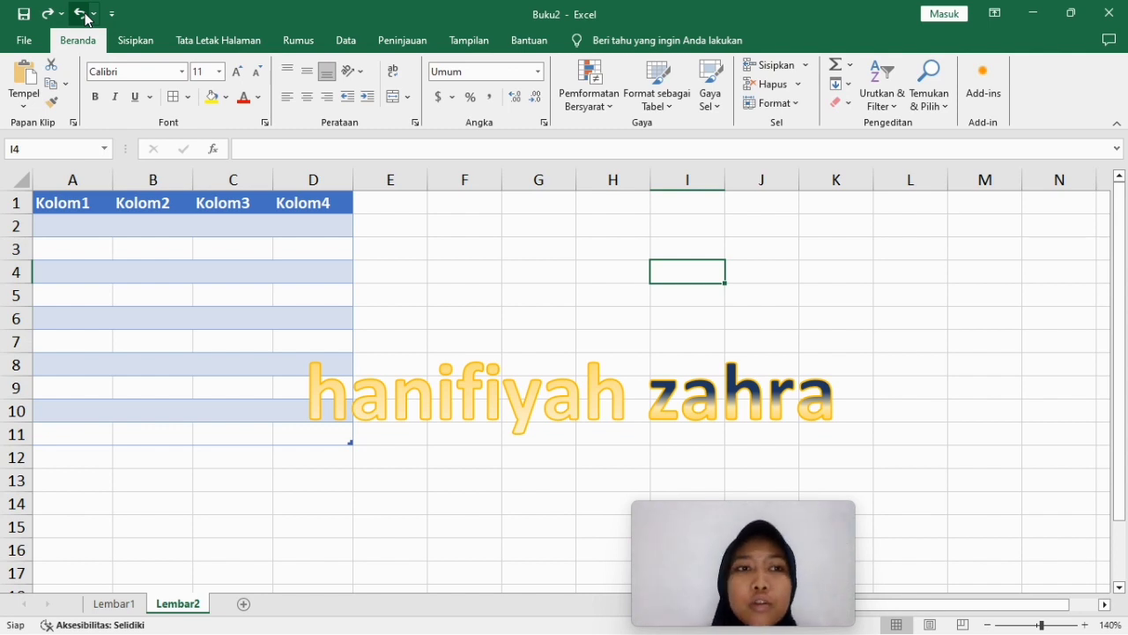
Step: Insert the quadratic formula equation from the Radical structures and move it up to rows 6–7
{"action": "left_click", "coordinate": [148, 44]}
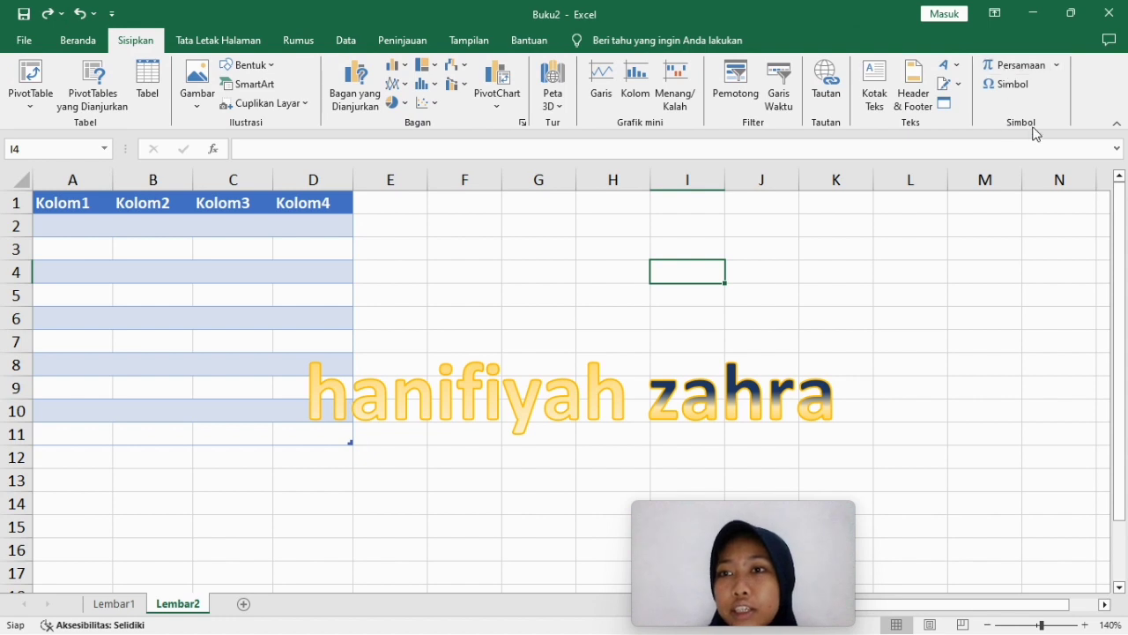
{"action": "left_click", "coordinate": [1059, 70]}
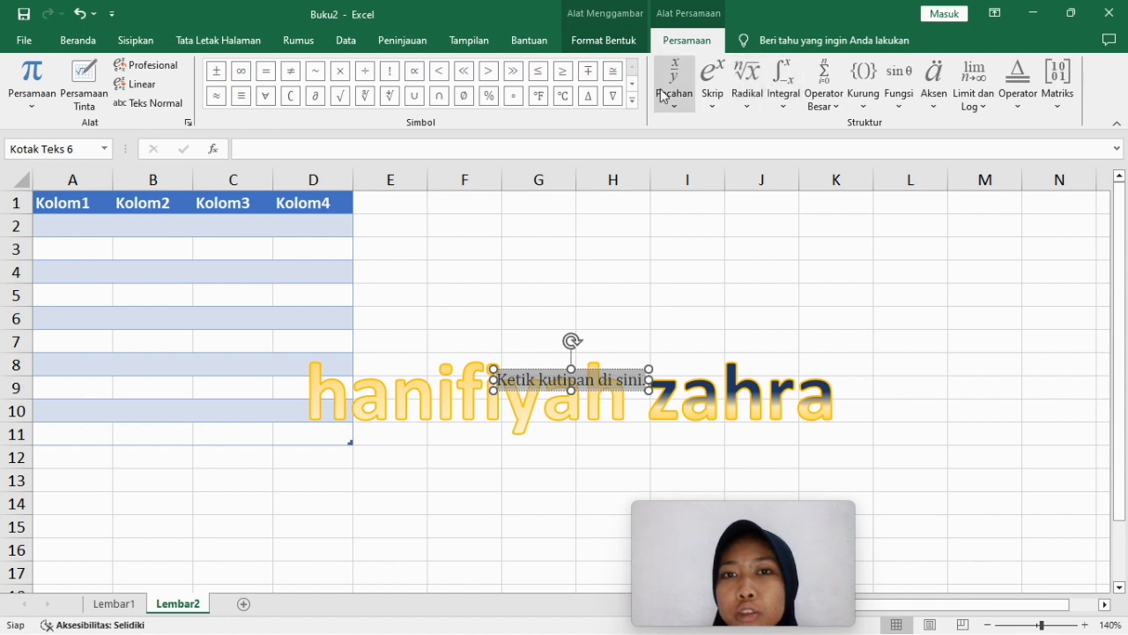
{"action": "left_click", "coordinate": [755, 94]}
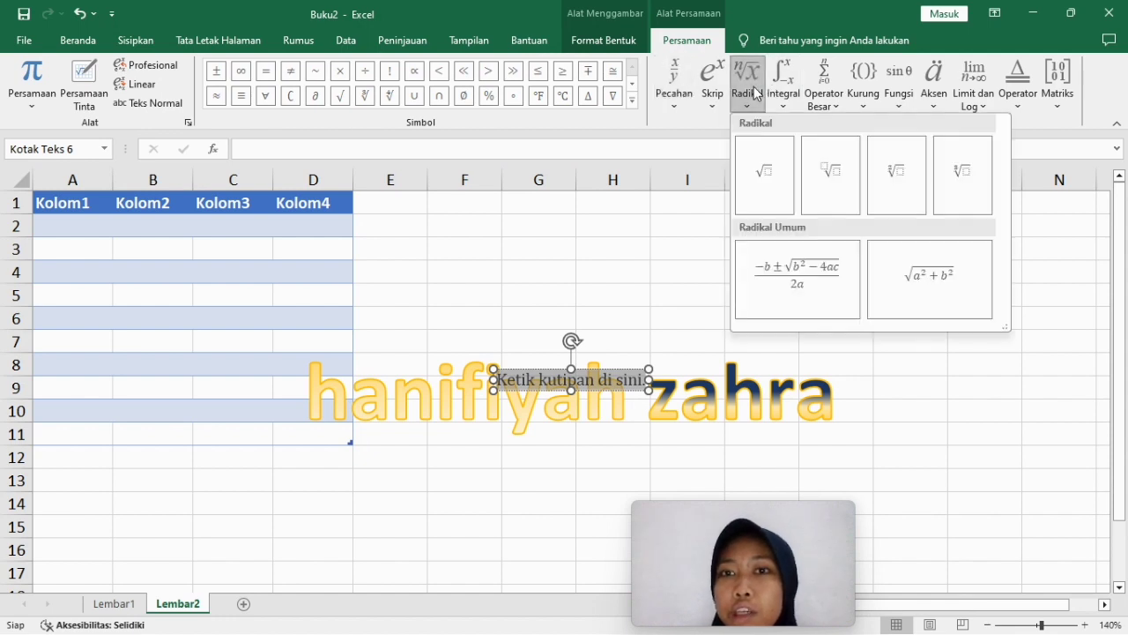
{"action": "left_click", "coordinate": [798, 284]}
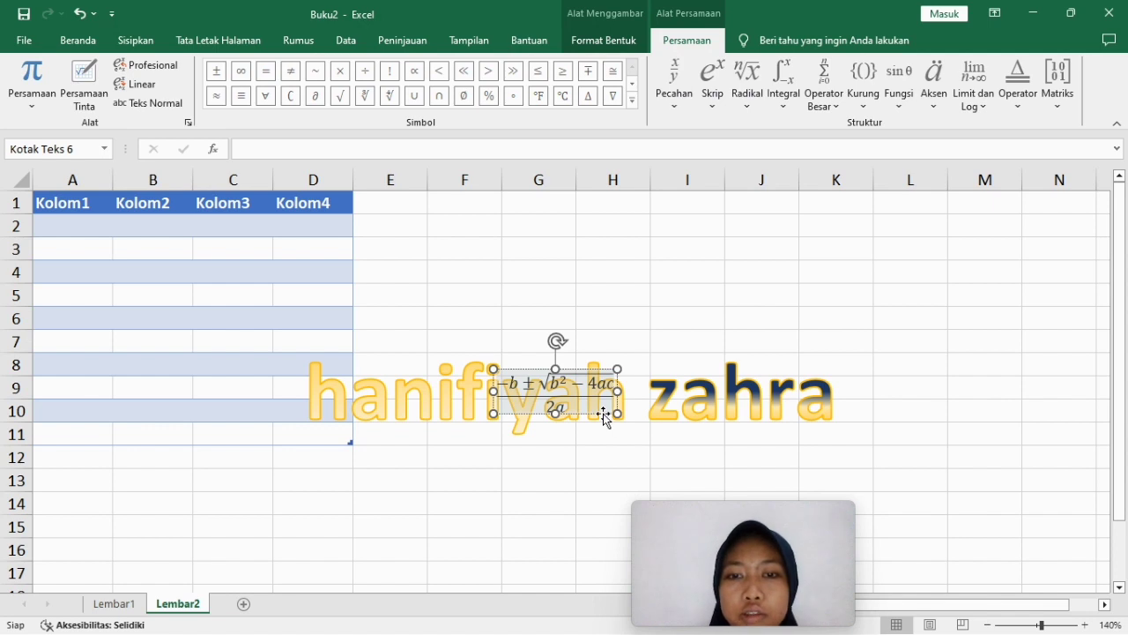
{"action": "left_click_drag", "start_coordinate": [603, 414], "coordinate": [591, 343]}
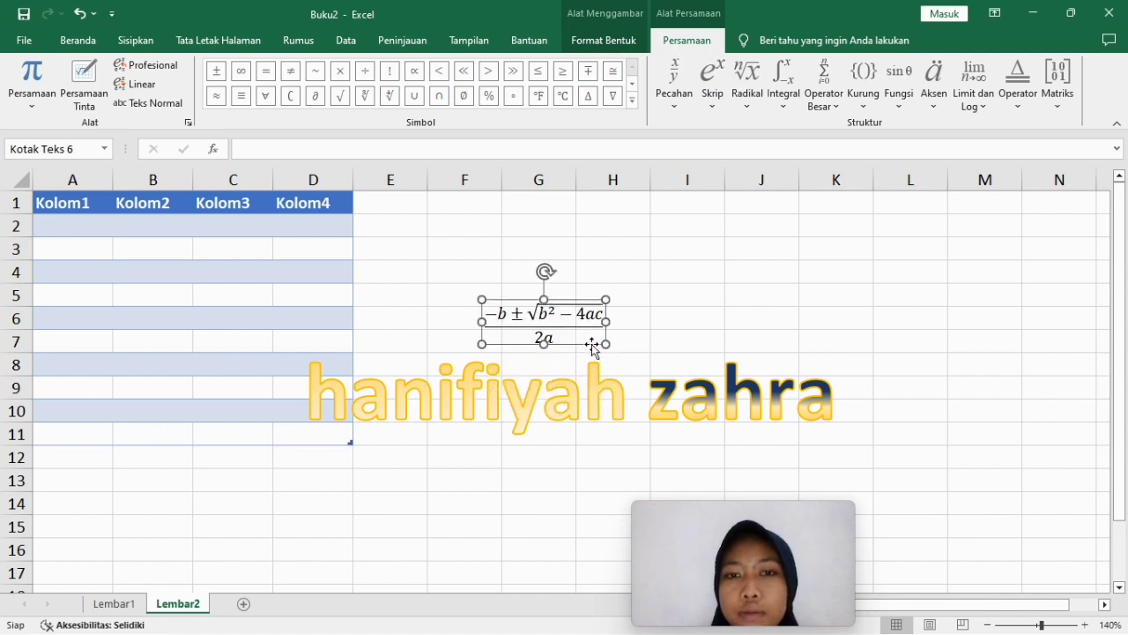
{"action": "left_click", "coordinate": [908, 389]}
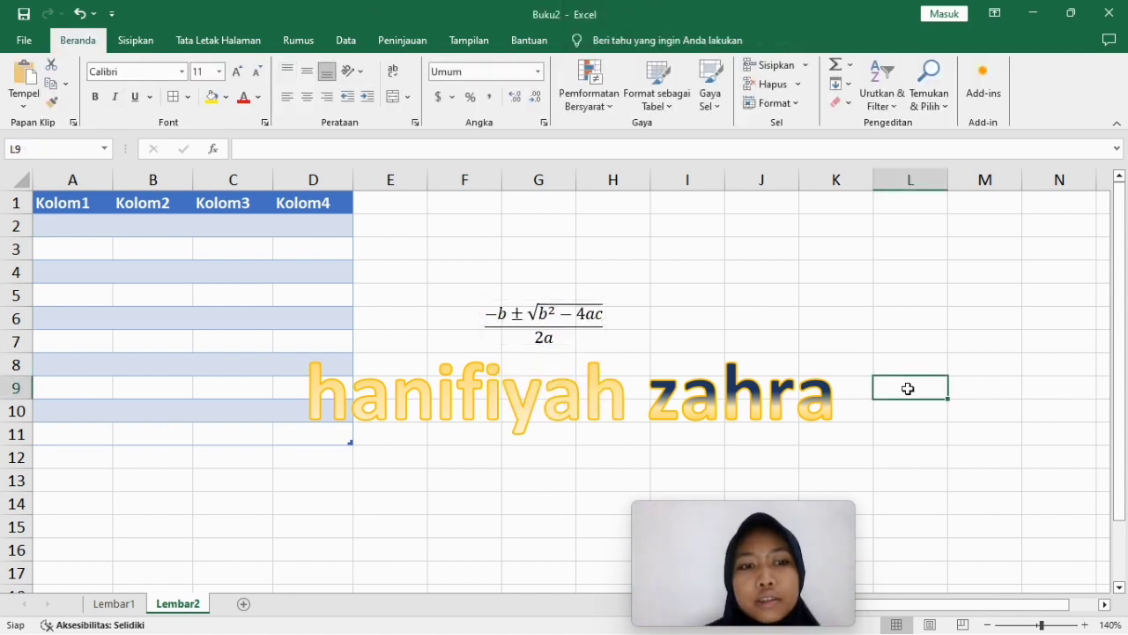